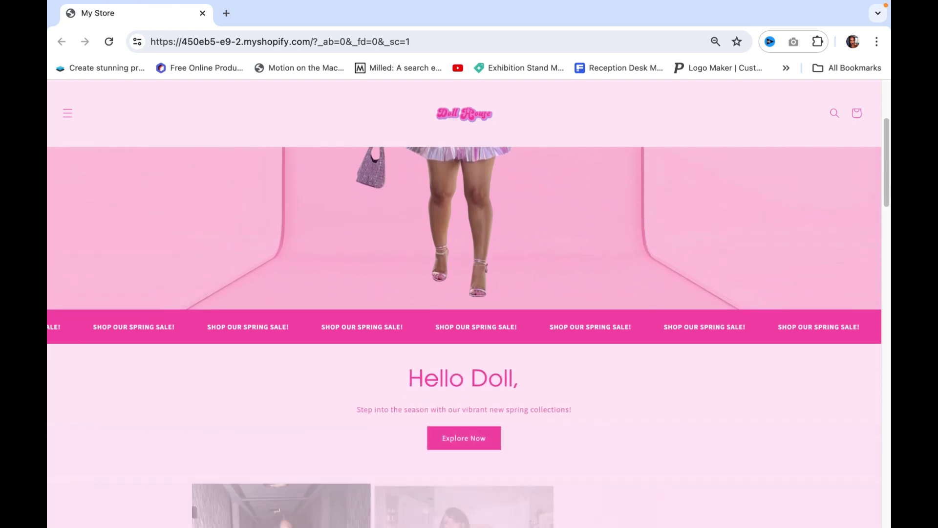
# Go to shopify.com, start a free-trial store and skip all onboarding questions
pyautogui.scroll(-6, 464, 338)
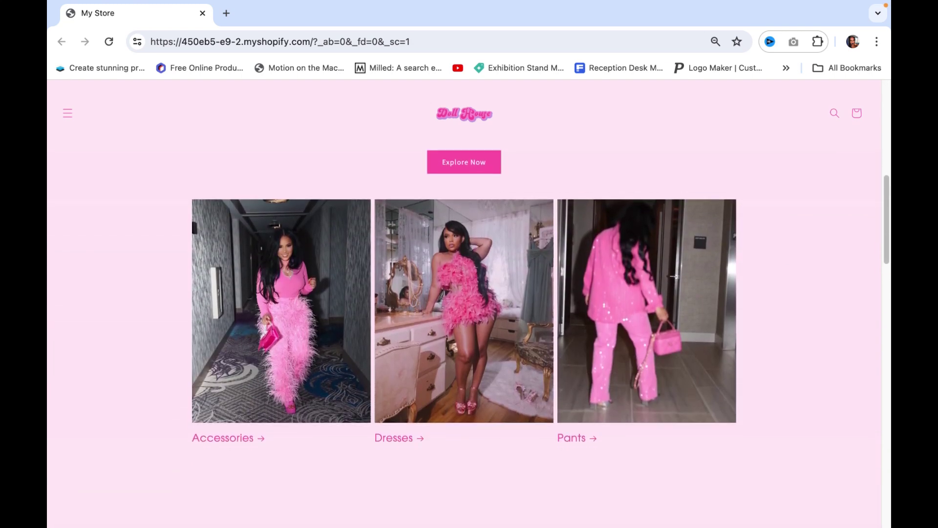
pyautogui.scroll(-7, 464, 338)
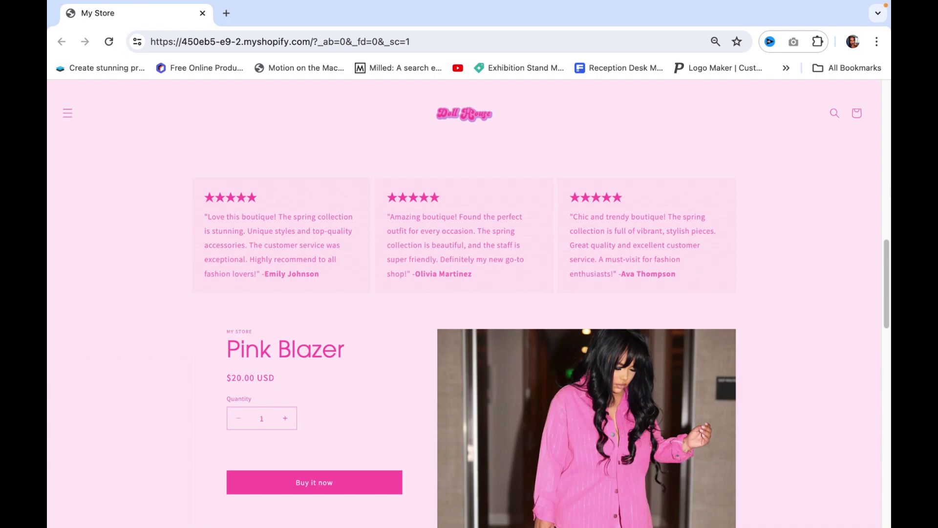
pyautogui.scroll(-10, 465, 338)
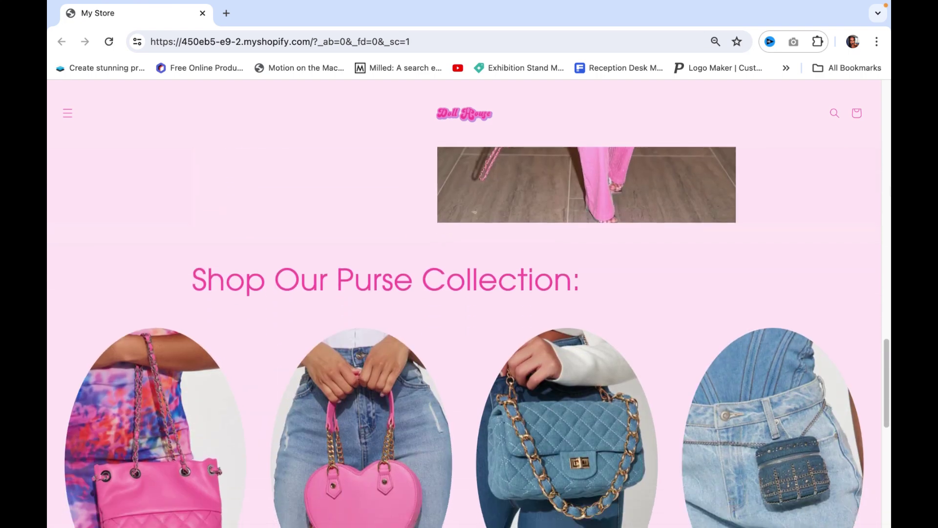
pyautogui.scroll(-10, 464, 337)
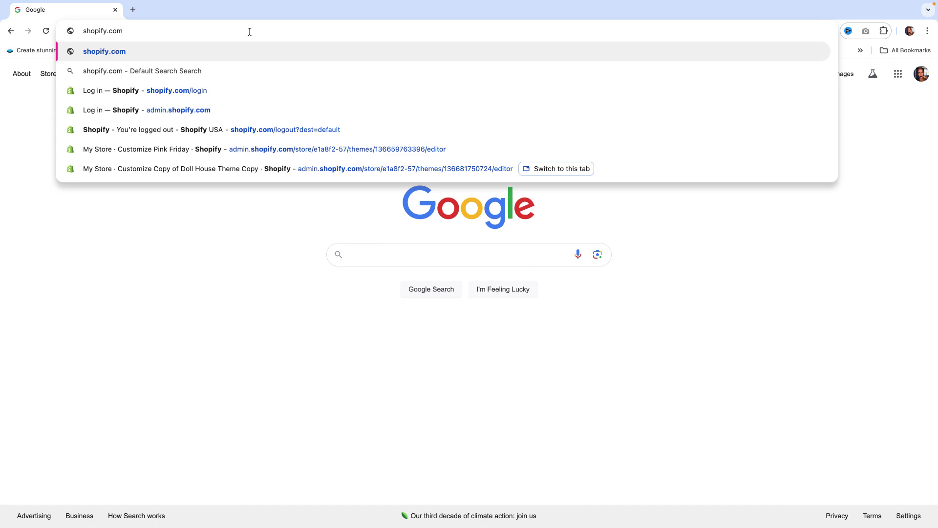
pyautogui.press('Return')
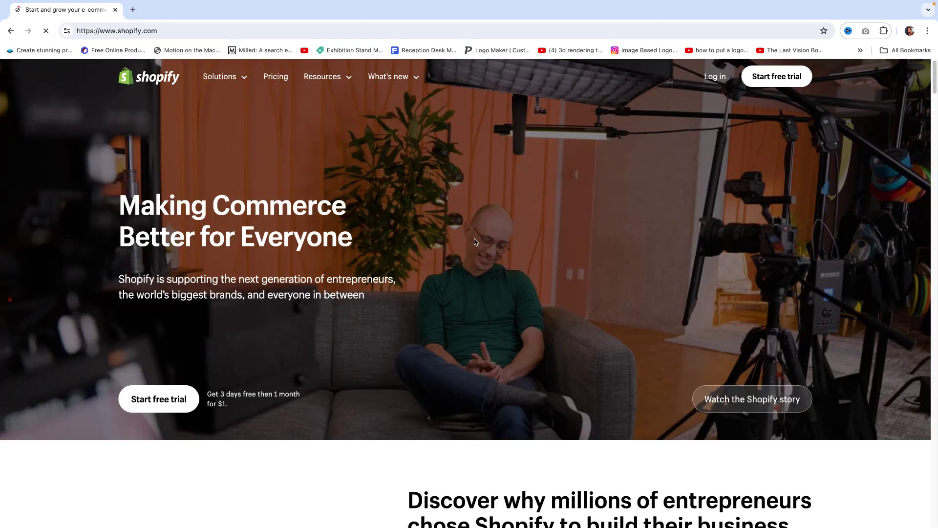
pyautogui.click(764, 76)
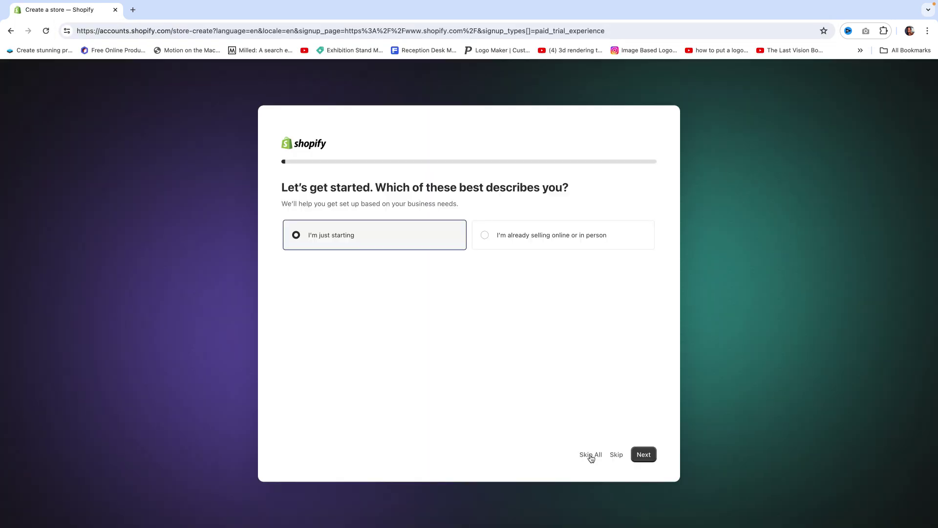
pyautogui.click(591, 455)
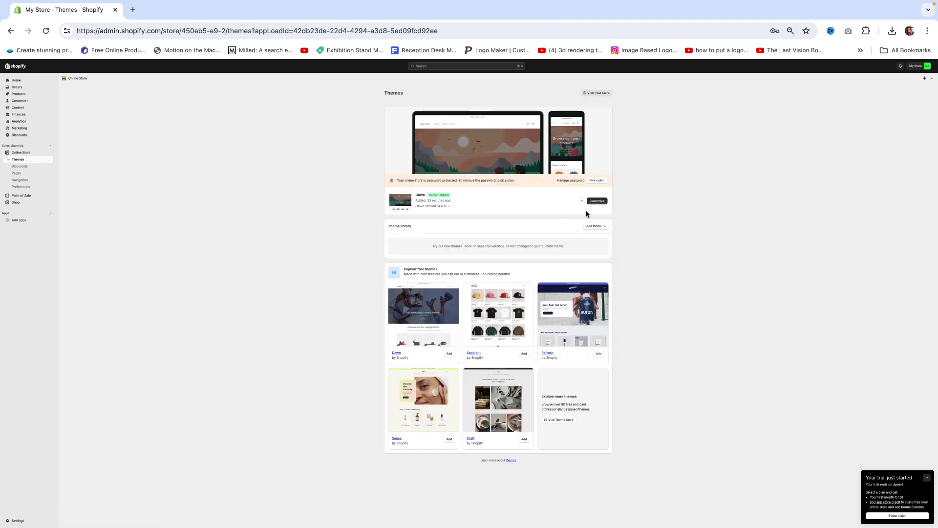
# Upload doll-house-theme-.zip to the theme library and open it in the customizer
pyautogui.click(594, 229)
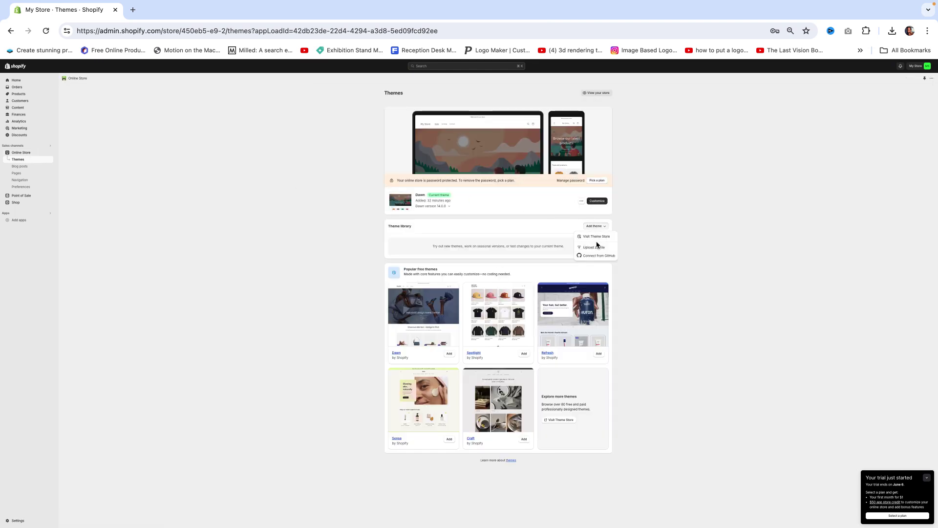
pyautogui.click(597, 247)
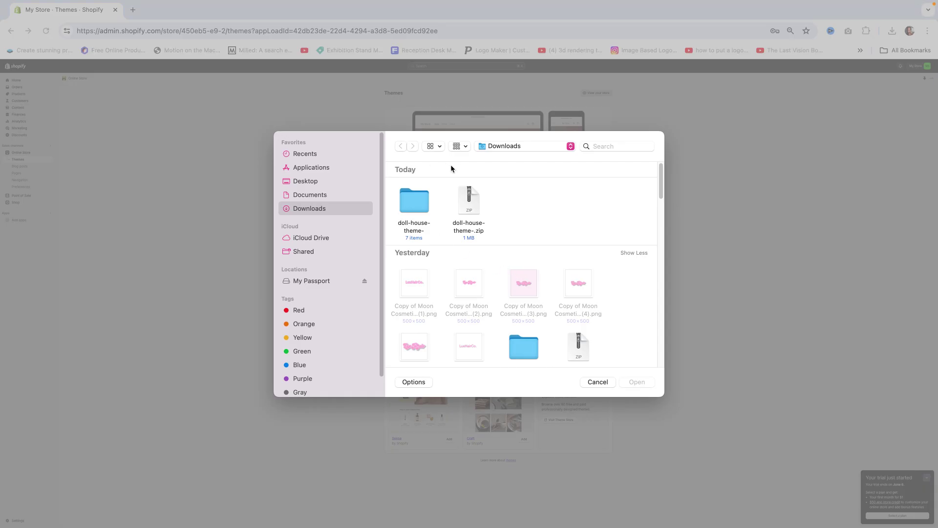
pyautogui.doubleClick(476, 214)
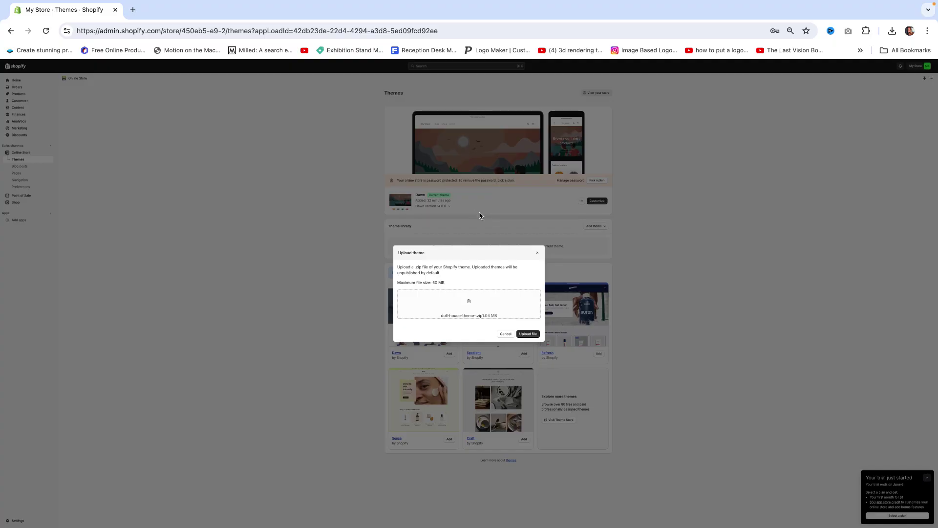
pyautogui.click(528, 334)
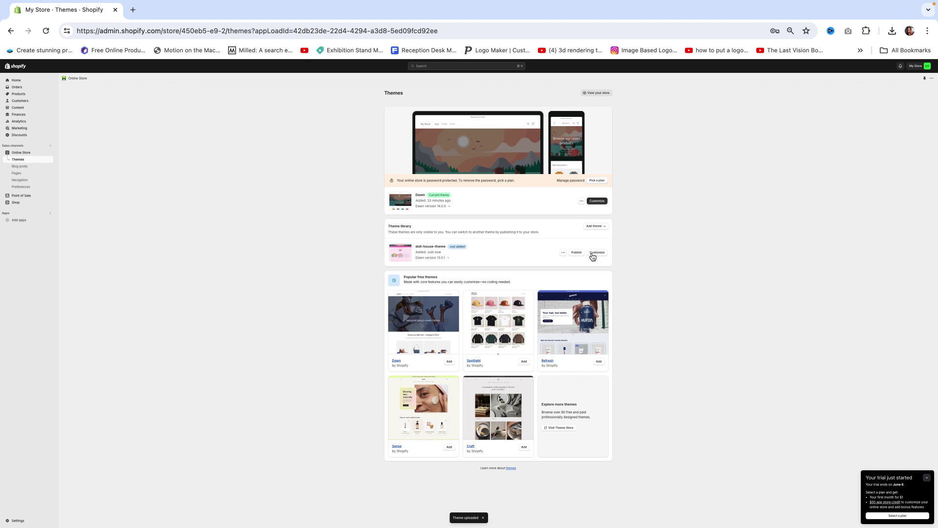
pyautogui.click(598, 253)
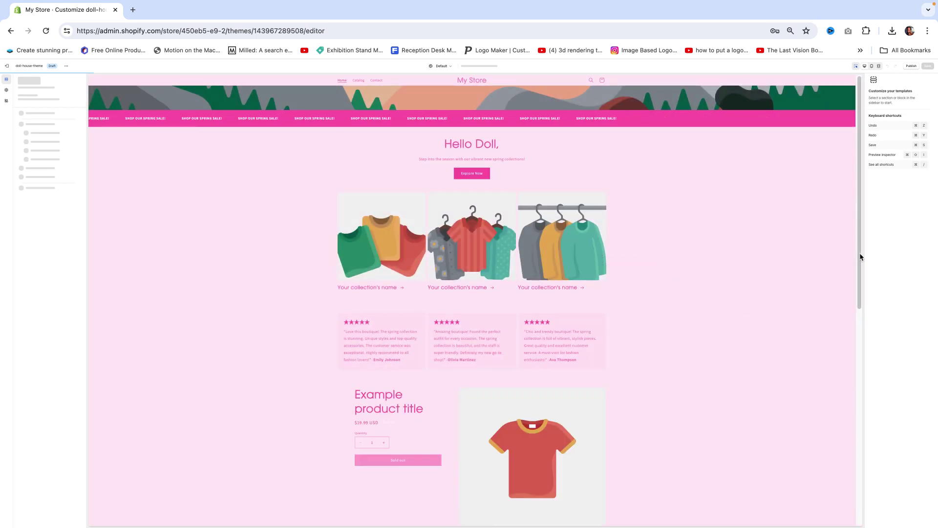
pyautogui.moveTo(857, 259); pyautogui.dragTo(851, 114)
# Export only Page 2 of the Doll House Logo as a transparent PNG download
pyautogui.press('super+grave')
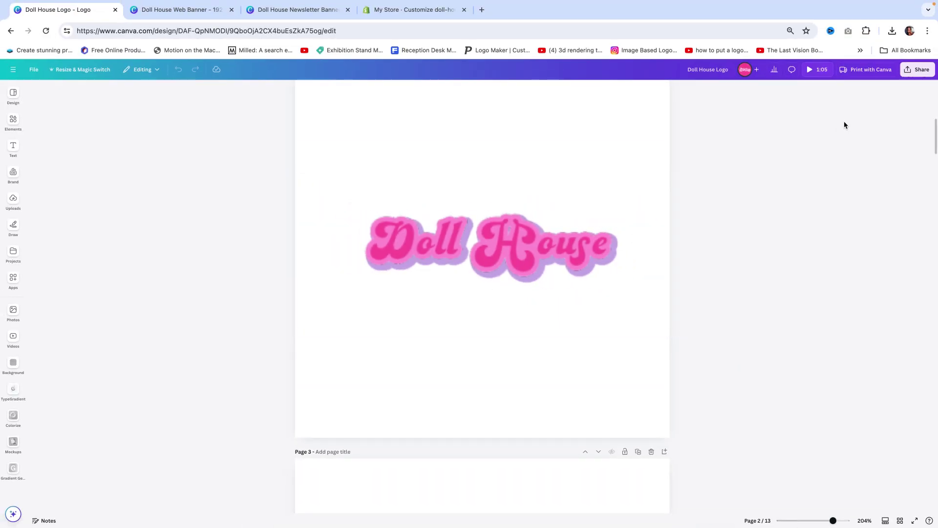
pyautogui.click(910, 76)
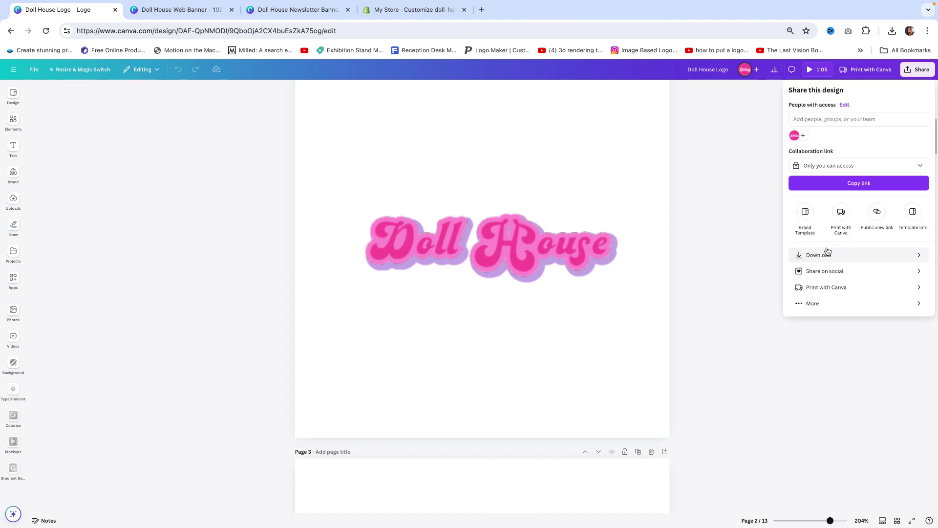
pyautogui.click(828, 258)
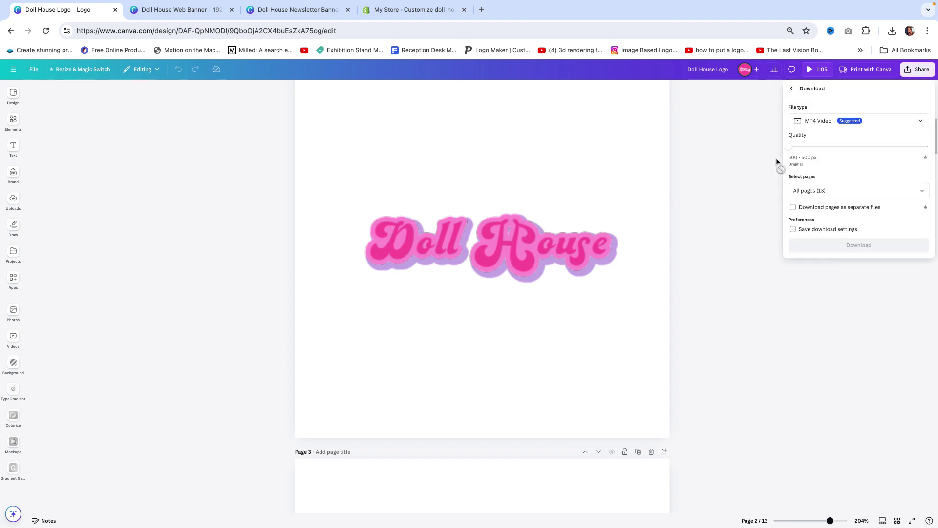
pyautogui.click(802, 195)
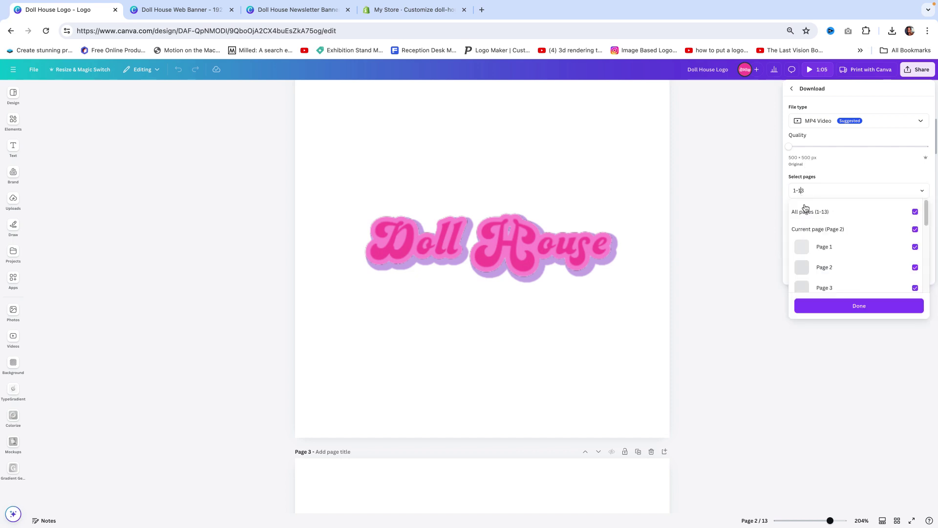
pyautogui.click(809, 214)
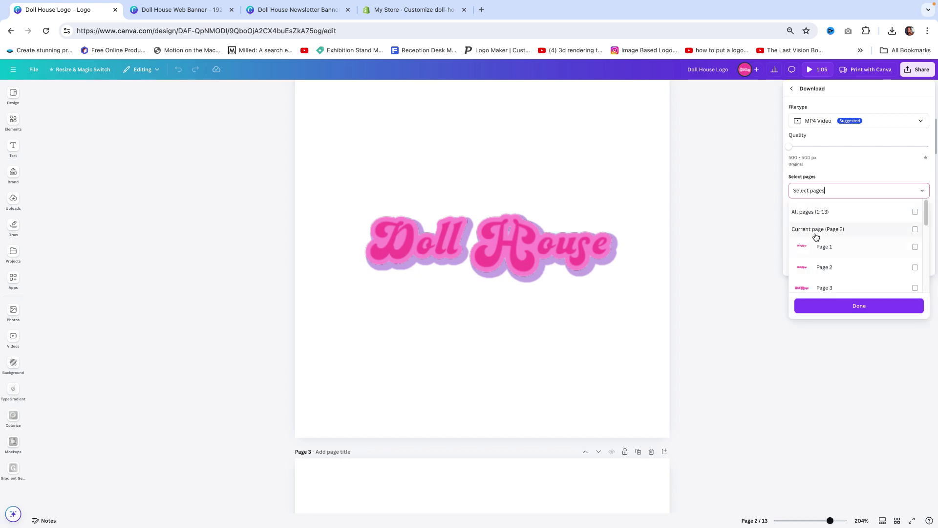
pyautogui.click(816, 233)
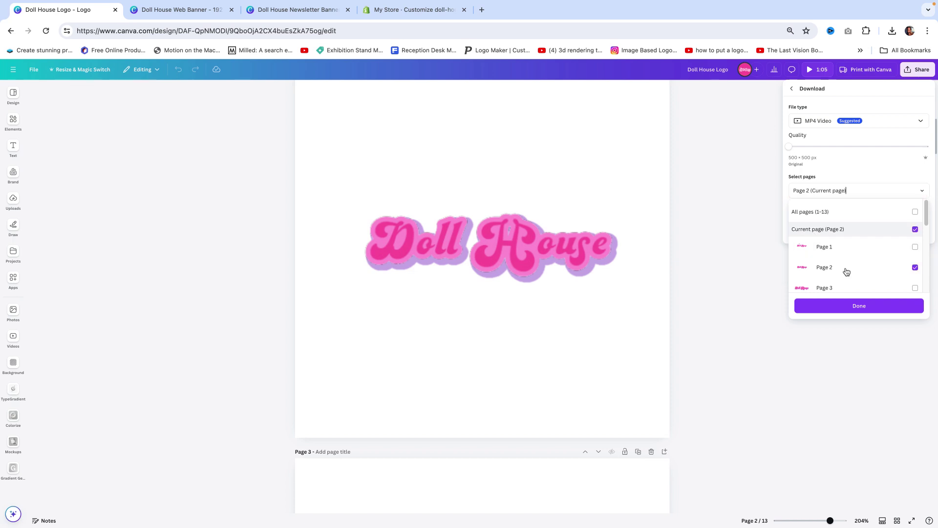
pyautogui.click(850, 304)
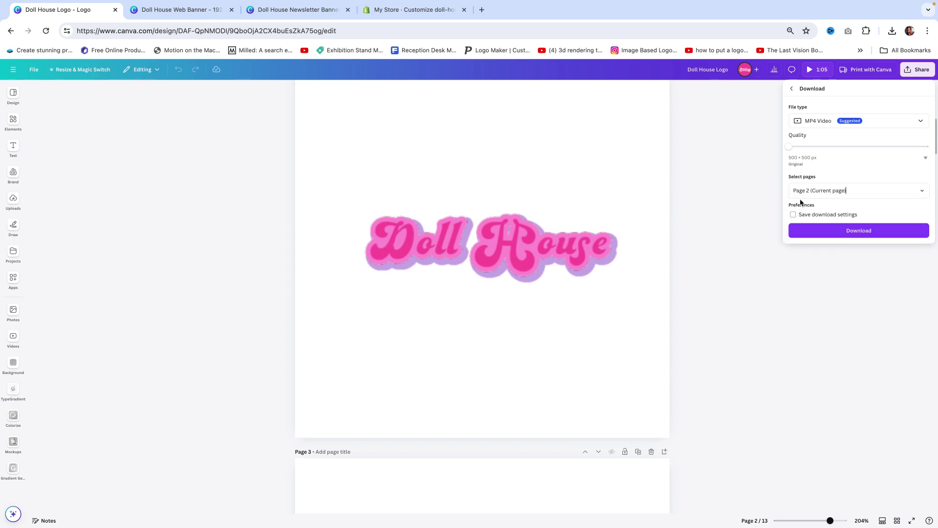
pyautogui.click(826, 126)
pyautogui.click(828, 167)
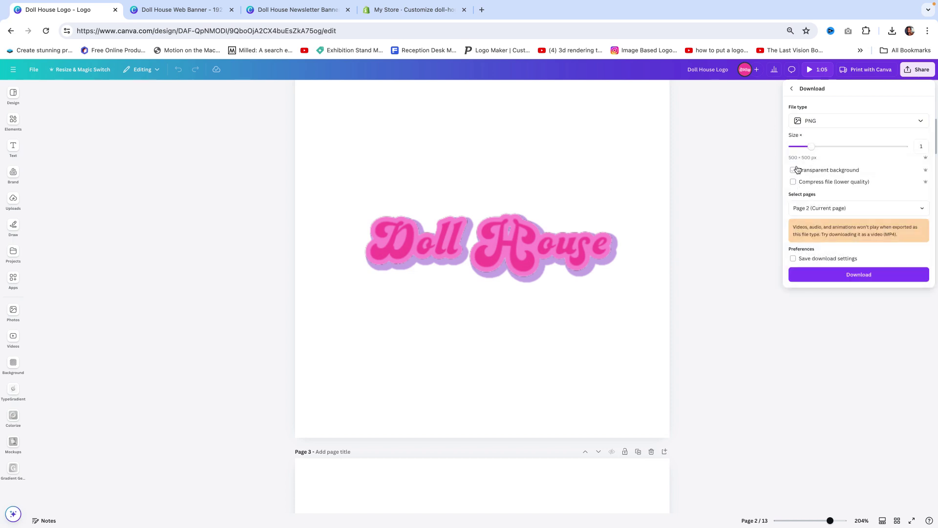
pyautogui.click(856, 275)
pyautogui.click(414, 9)
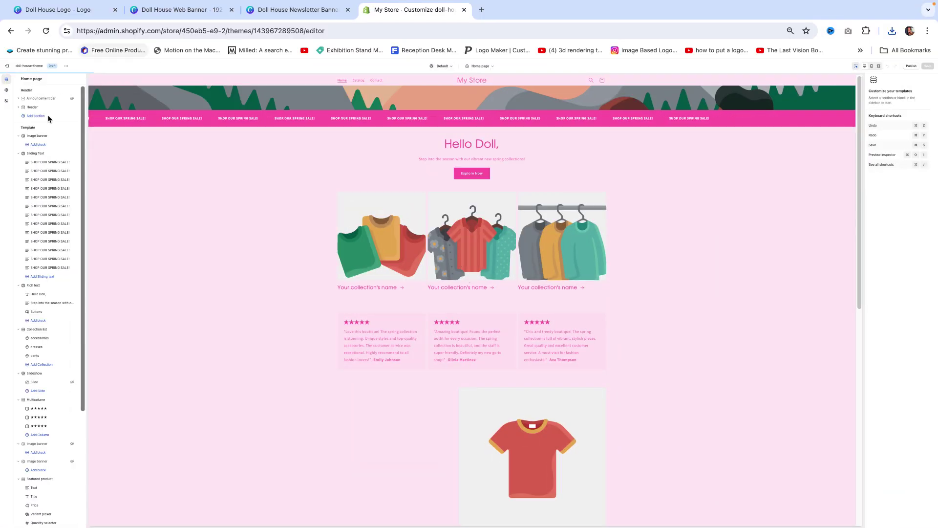
# Set Doll House Logo (2).png as the theme's header logo and save the theme
pyautogui.click(7, 92)
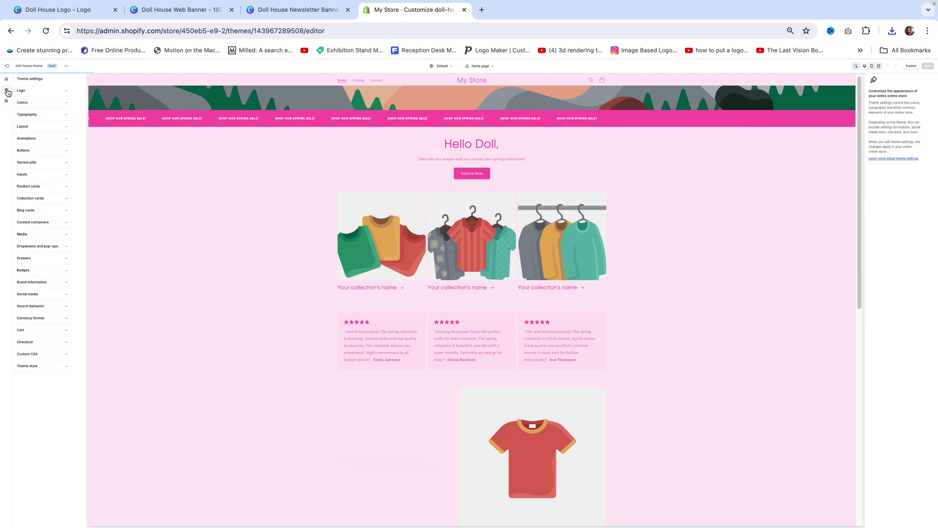
pyautogui.click(34, 94)
pyautogui.click(34, 94)
pyautogui.click(34, 94)
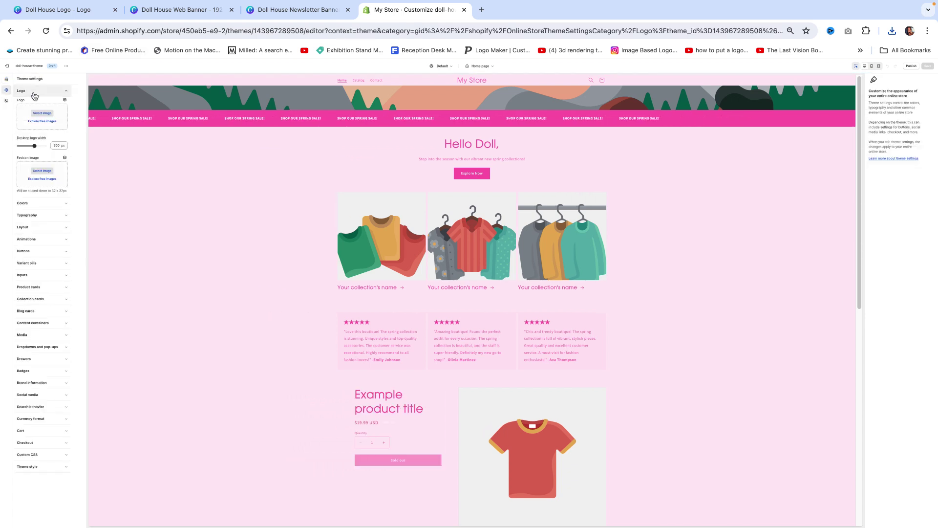
pyautogui.click(41, 115)
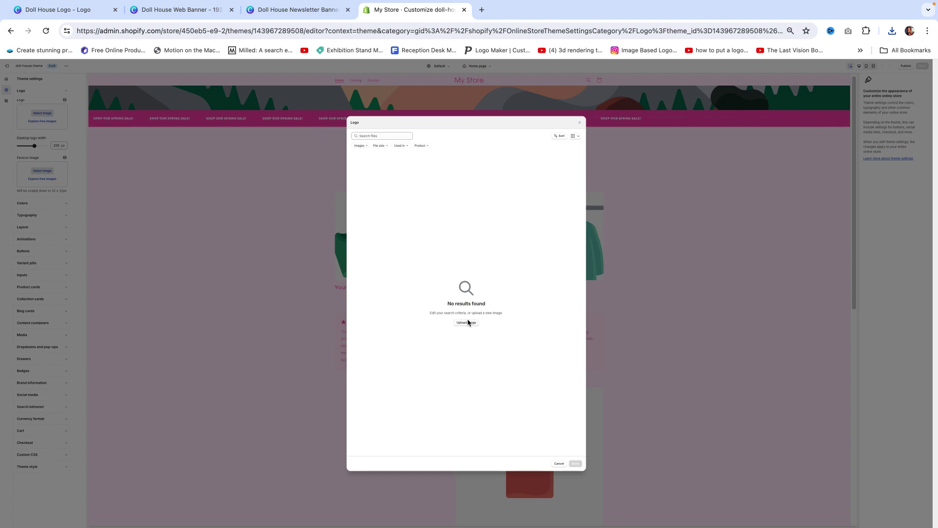
pyautogui.click(468, 323)
pyautogui.click(415, 206)
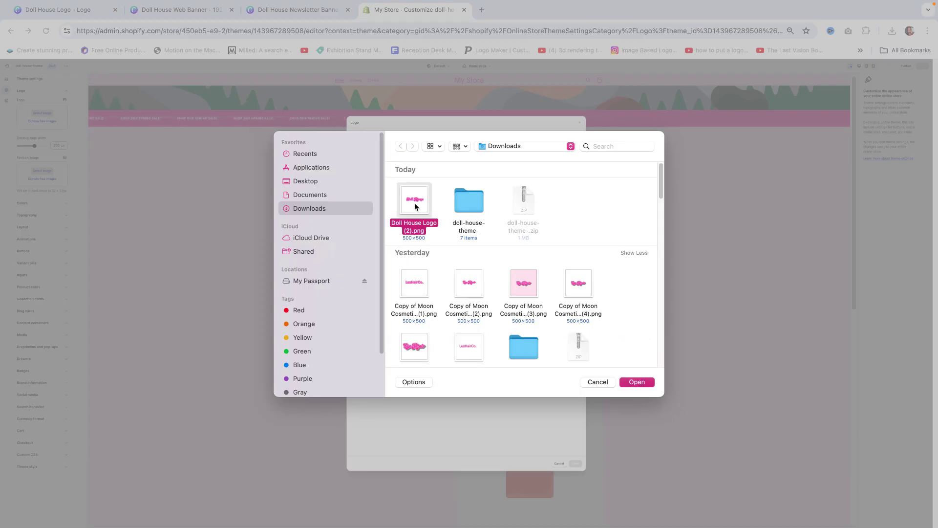
pyautogui.doubleClick(416, 206)
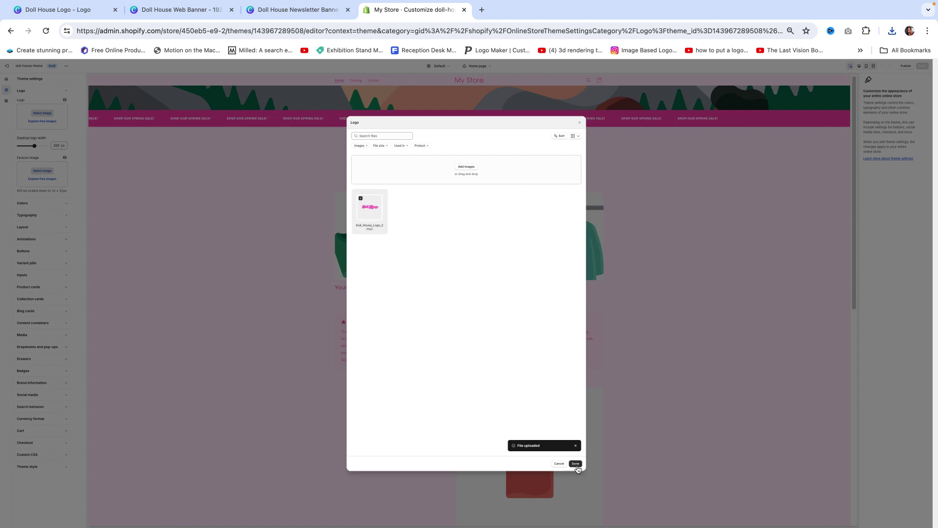
pyautogui.click(575, 464)
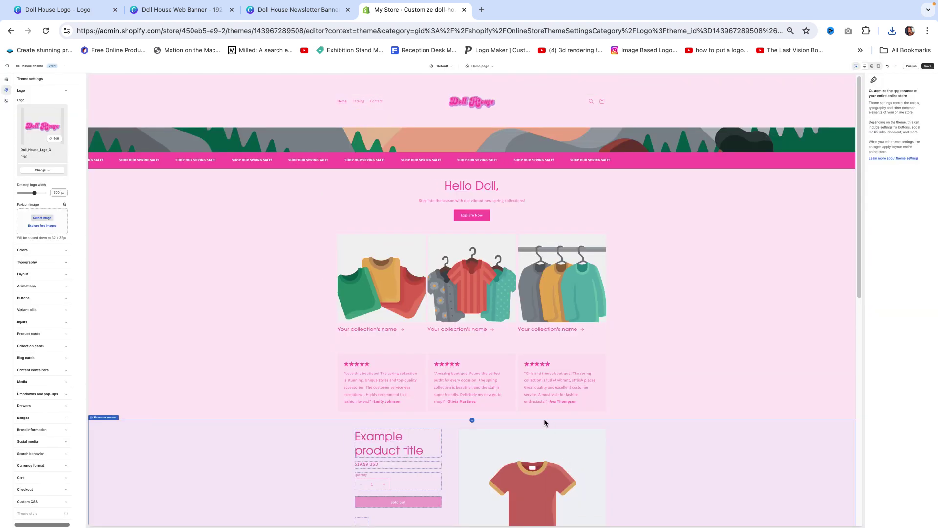
pyautogui.click(931, 69)
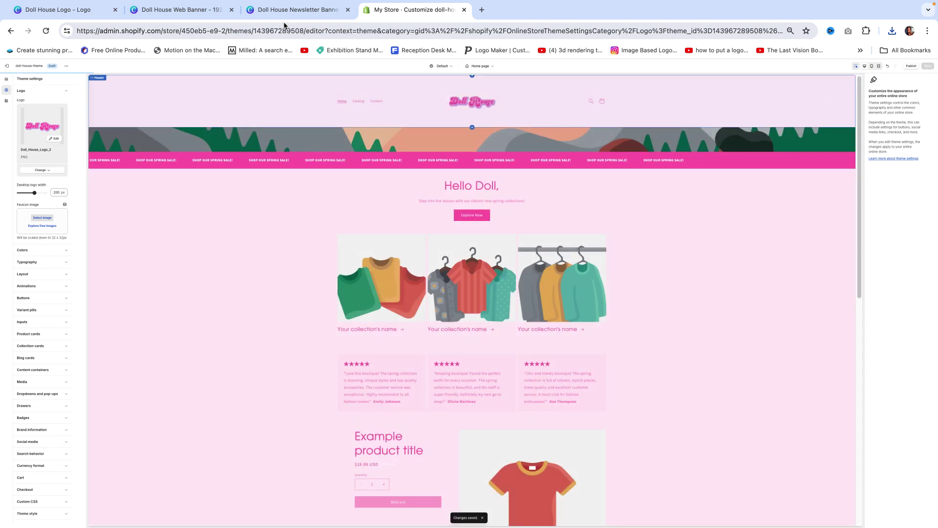
# Download only page 41 of the Doll House Web Banner as a PNG
pyautogui.click(187, 12)
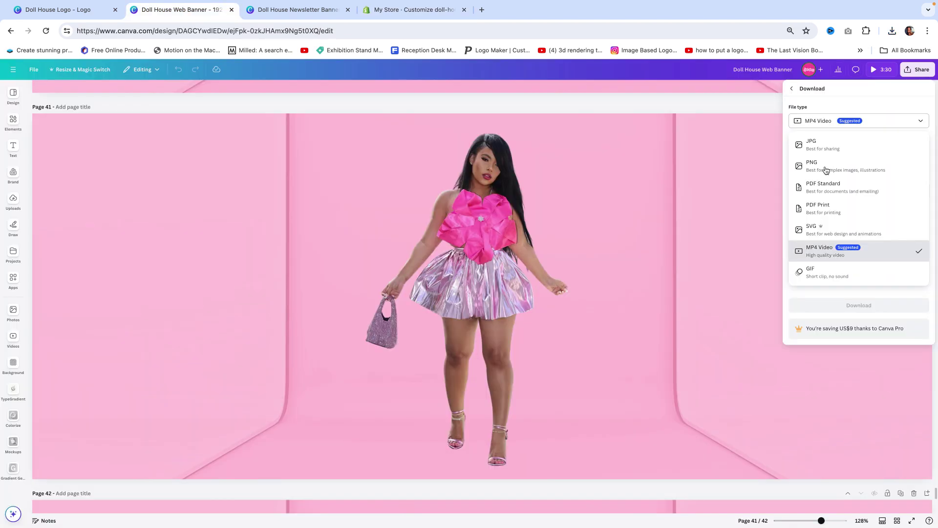
pyautogui.click(825, 170)
pyautogui.click(829, 207)
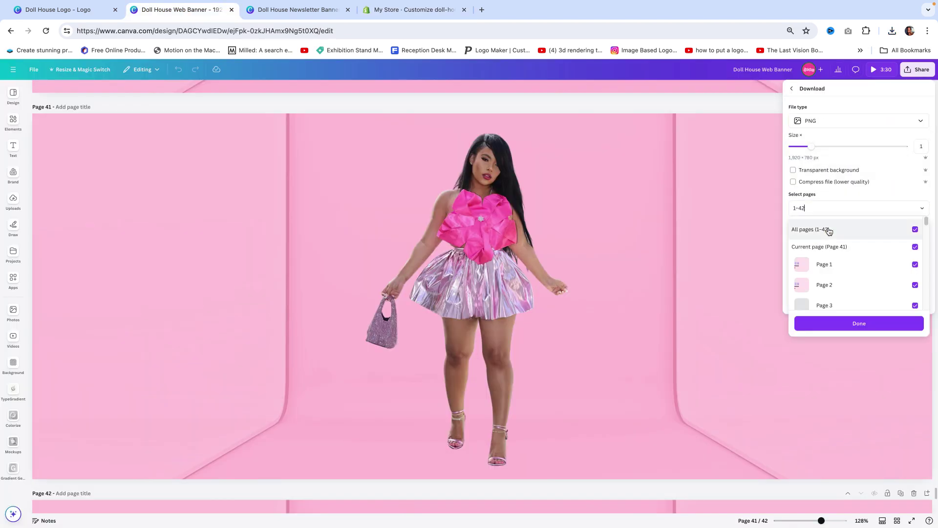
pyautogui.click(837, 249)
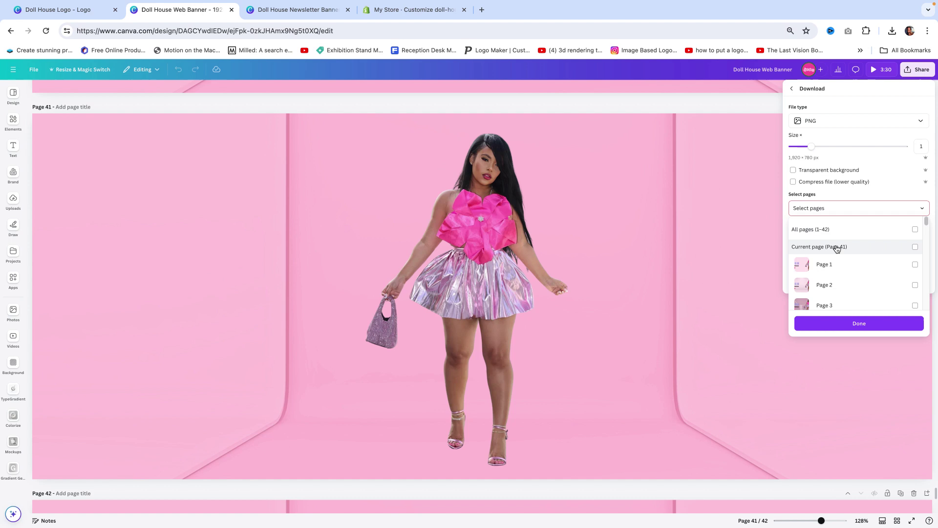
pyautogui.click(832, 326)
pyautogui.click(830, 278)
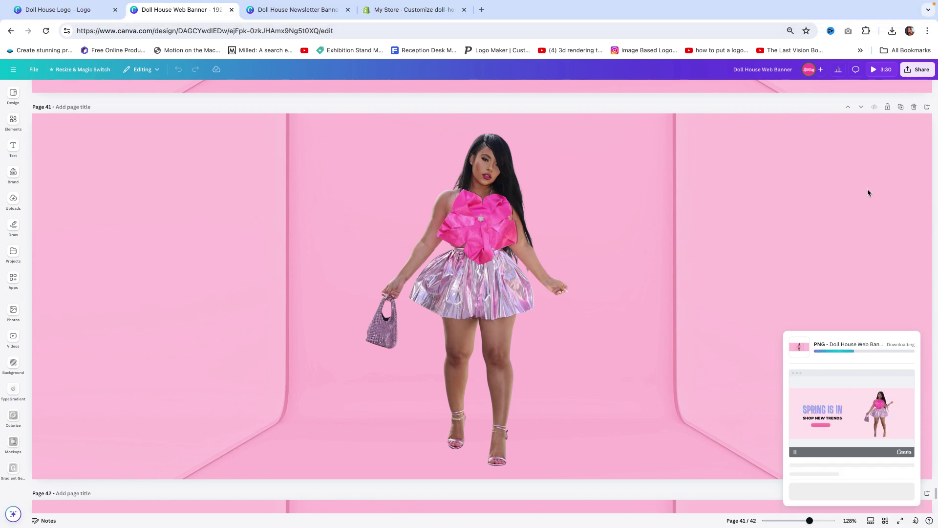
# Change the announcement text to 'Write anything here!' and hide the announcement bar again
pyautogui.click(413, 10)
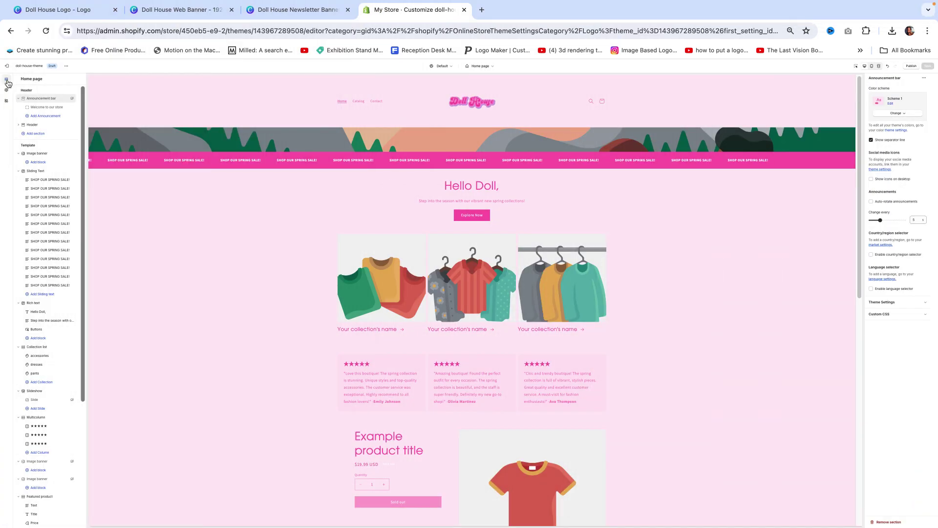
pyautogui.click(72, 100)
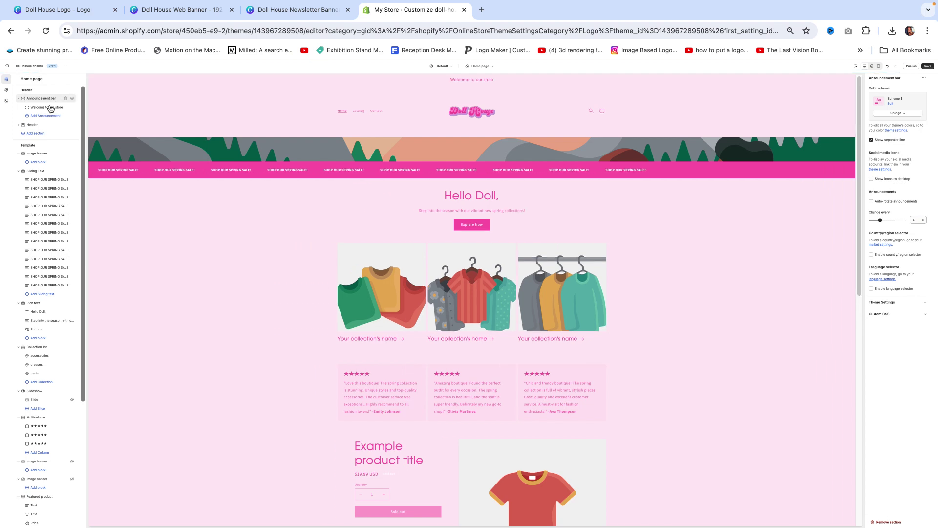
pyautogui.click(50, 111)
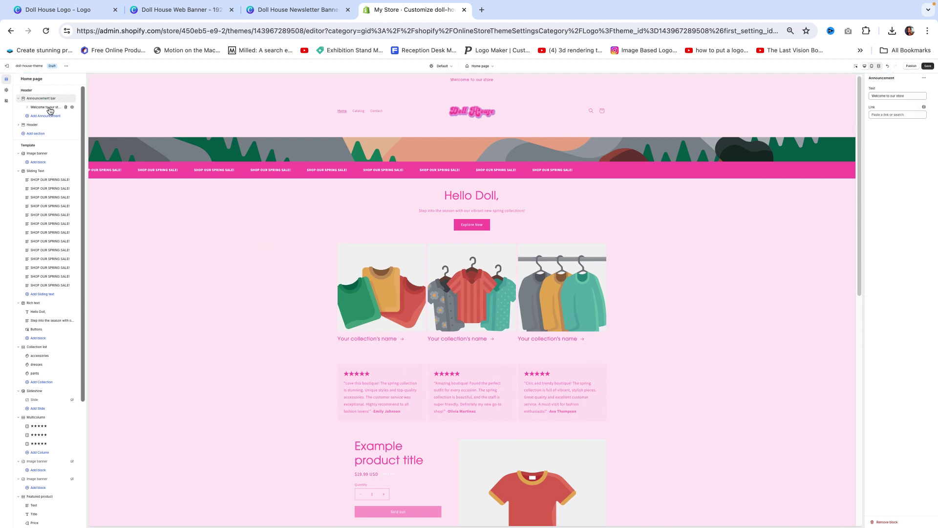
pyautogui.tripleClick(916, 96)
pyautogui.write('W')
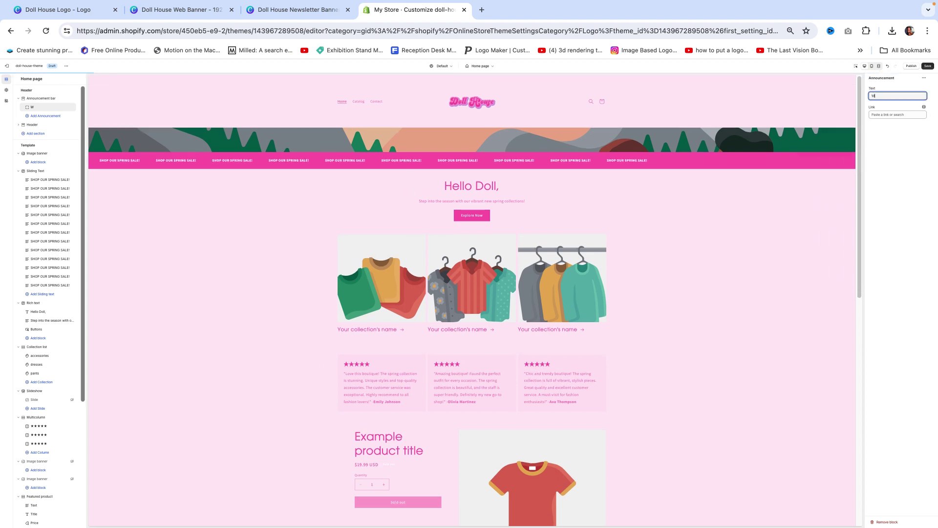
pyautogui.write('rite anything here')
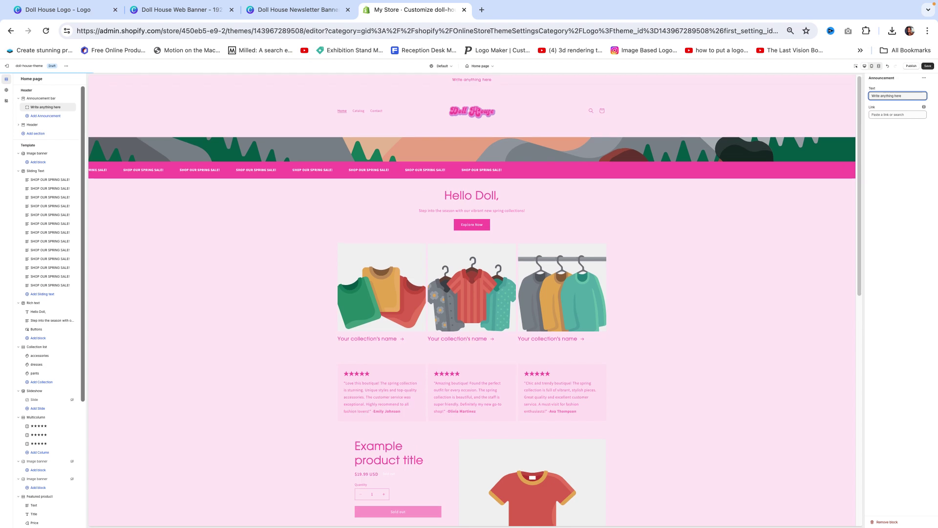
pyautogui.write('!')
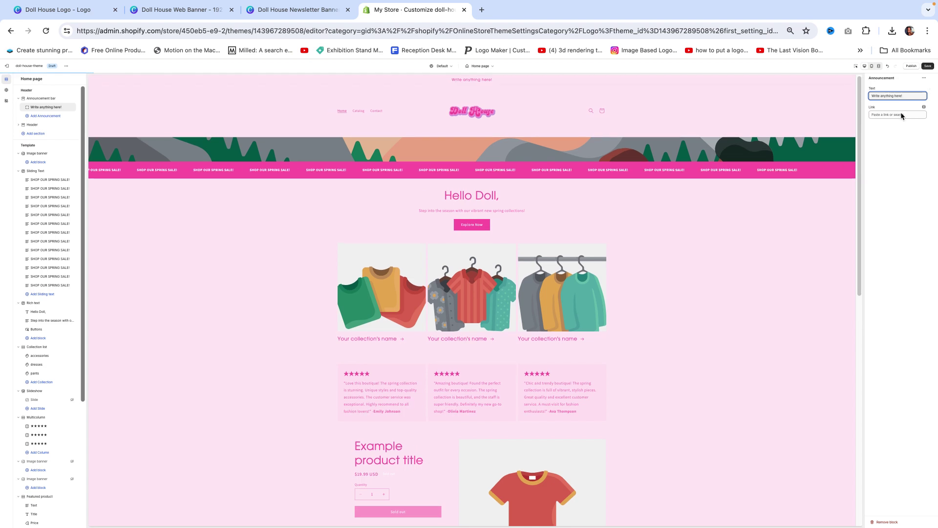
pyautogui.click(903, 115)
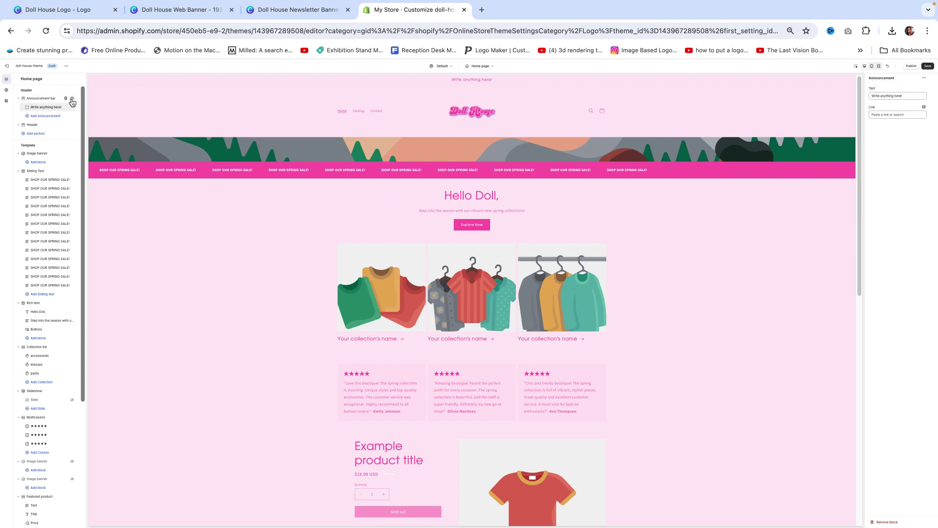
pyautogui.click(72, 100)
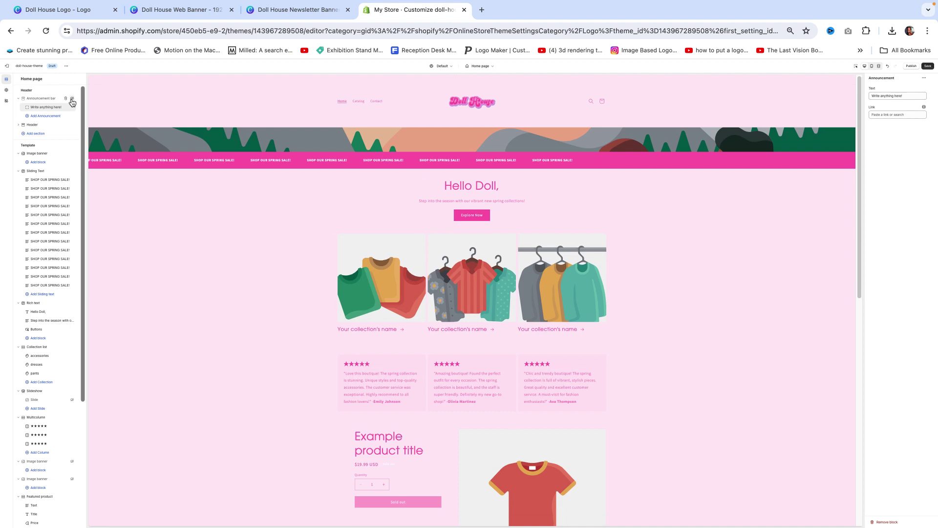
# Upload Doll House Web Banner (21).png as the image banner's first image
pyautogui.click(43, 161)
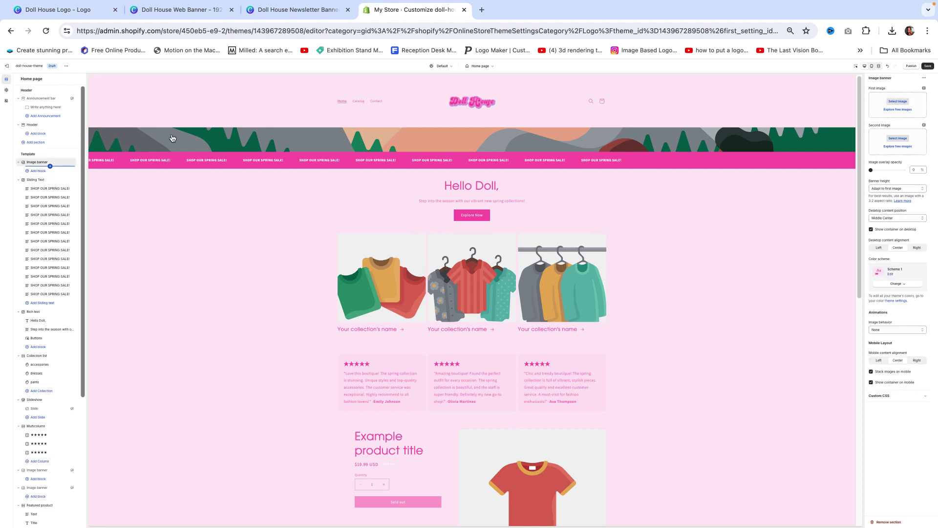
pyautogui.click(901, 103)
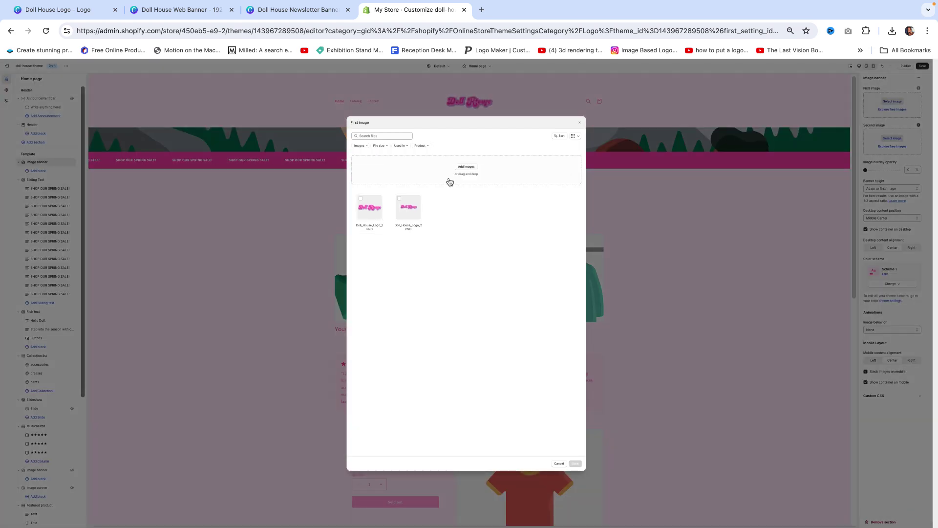
pyautogui.click(464, 169)
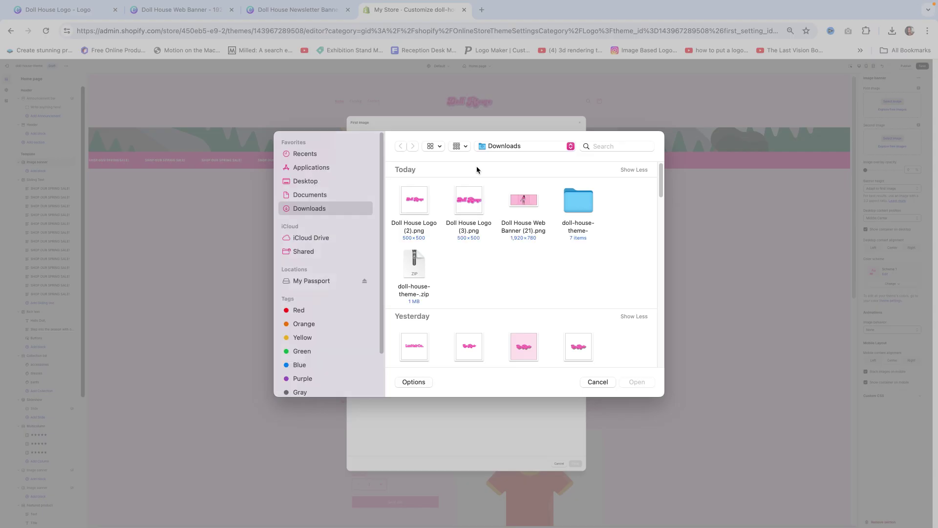
pyautogui.doubleClick(521, 204)
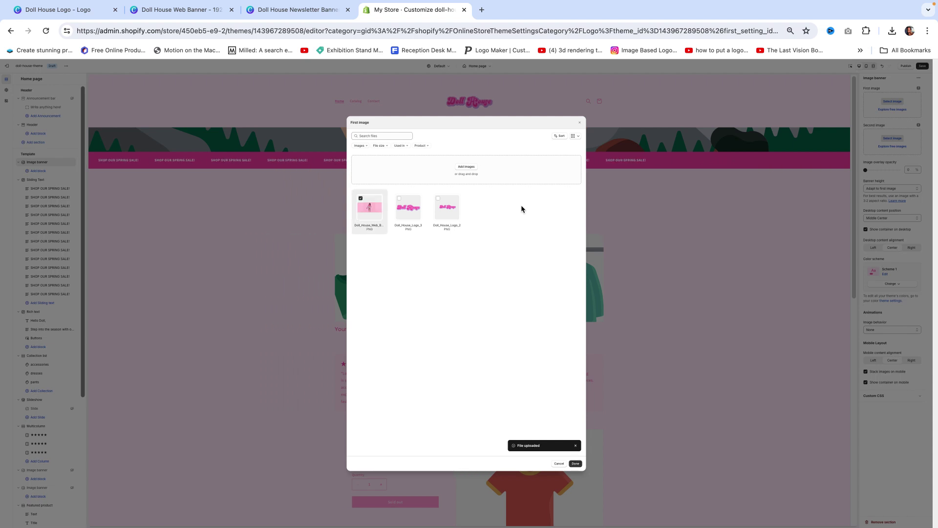
pyautogui.click(575, 463)
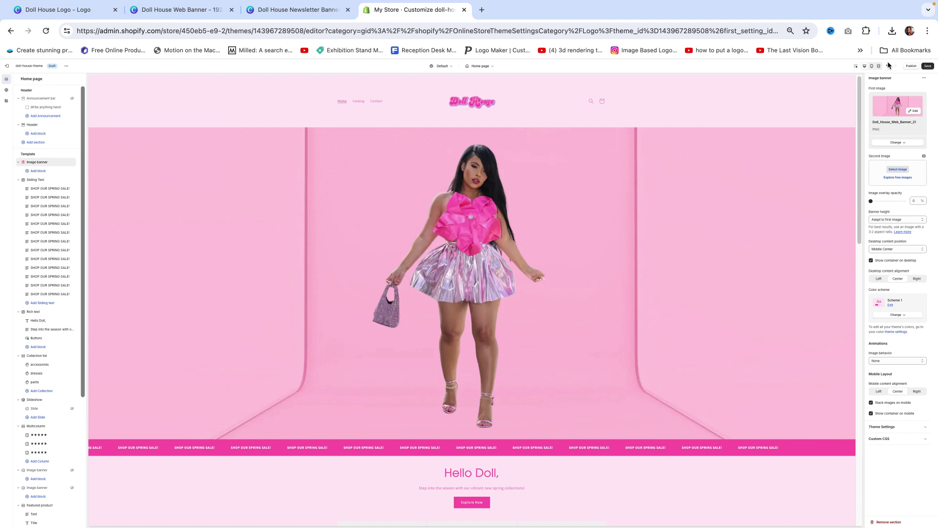
# Save the theme, then review the 'SHOP OUR SPRING SALE!' sliding text block
pyautogui.click(931, 67)
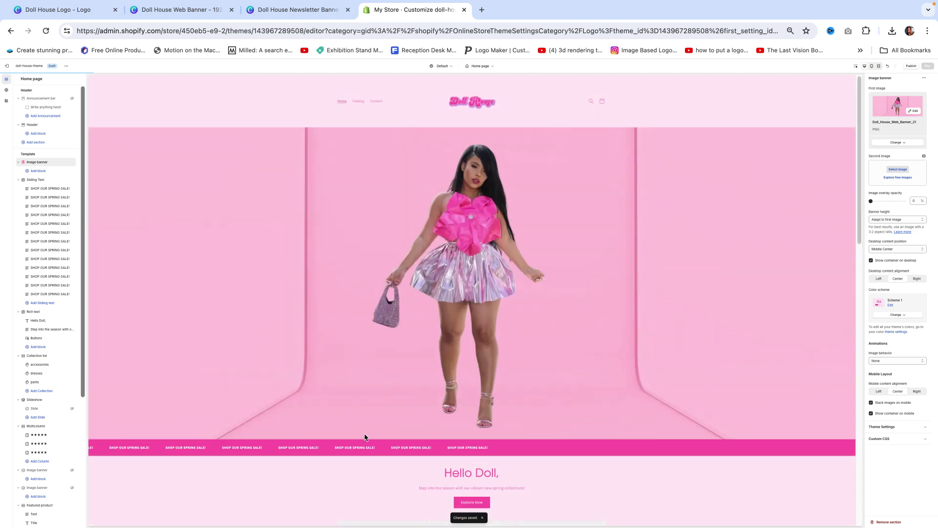
pyautogui.click(44, 190)
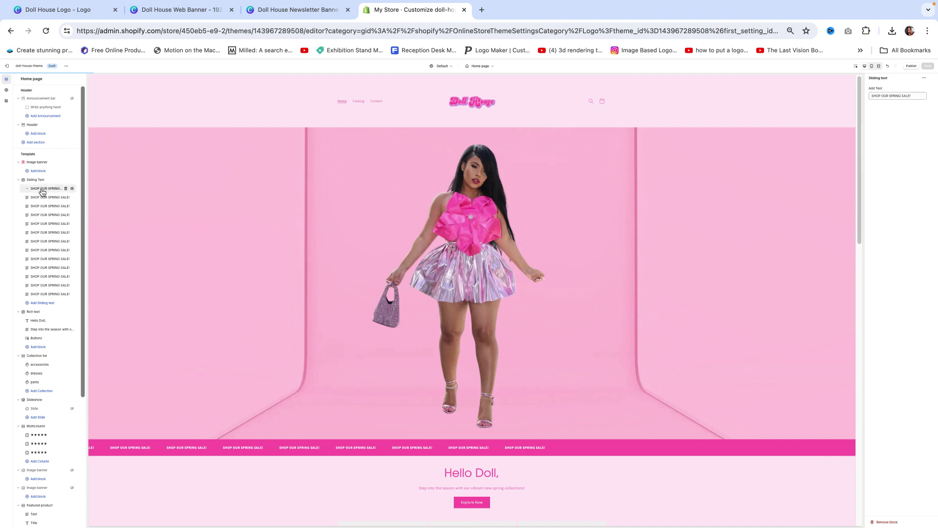
pyautogui.click(913, 93)
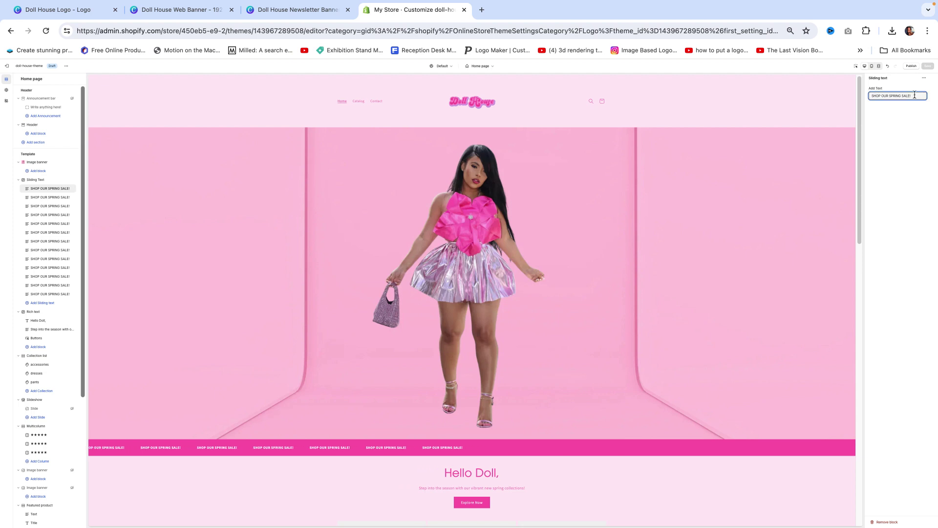
pyautogui.moveTo(915, 95); pyautogui.dragTo(851, 87)
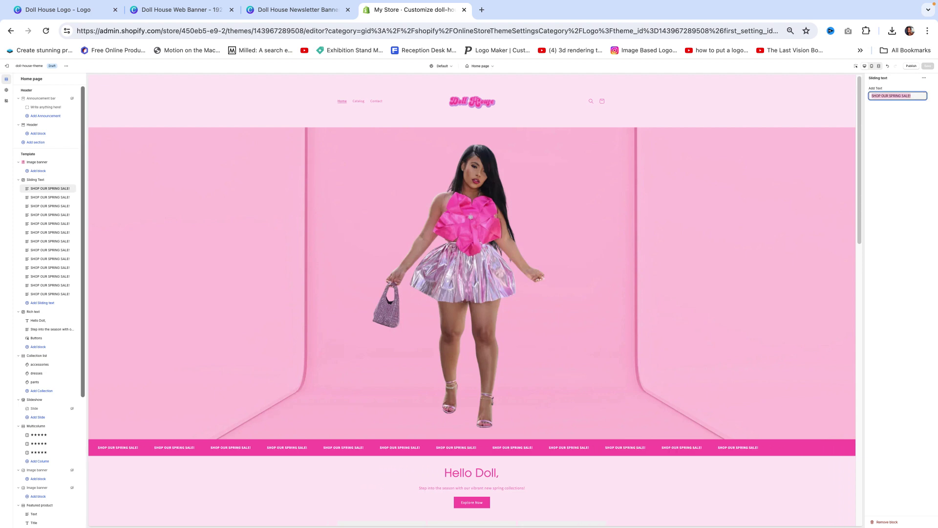
pyautogui.click(888, 65)
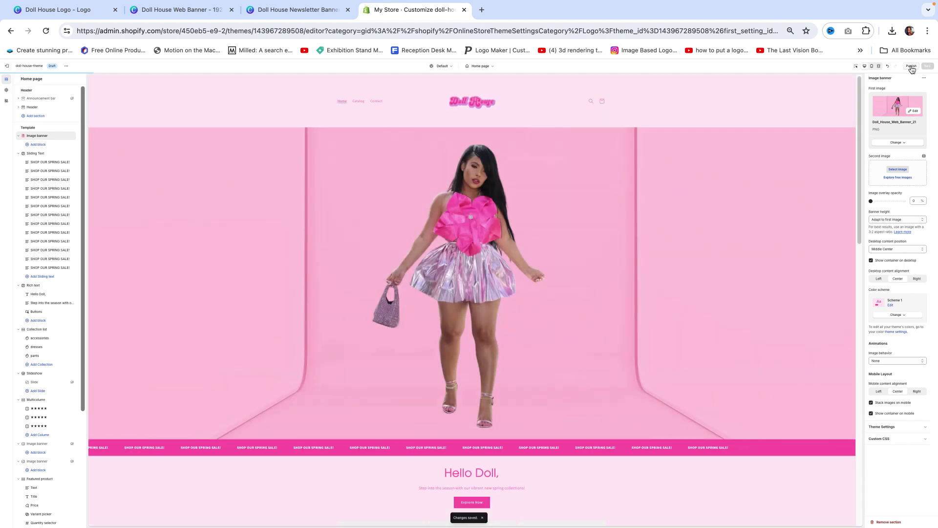
# Publish doll-house-theme to replace Dawn as the live theme, then reopen its editor
pyautogui.click(912, 66)
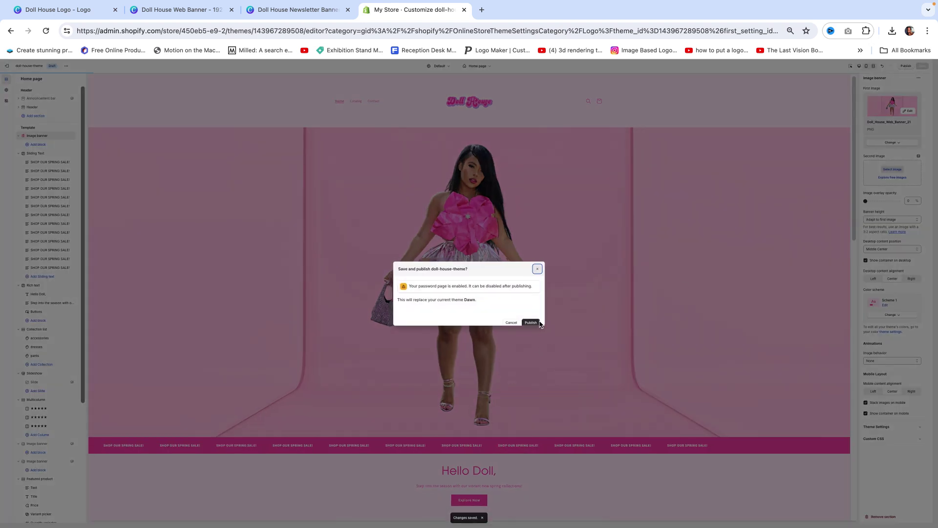
pyautogui.click(537, 323)
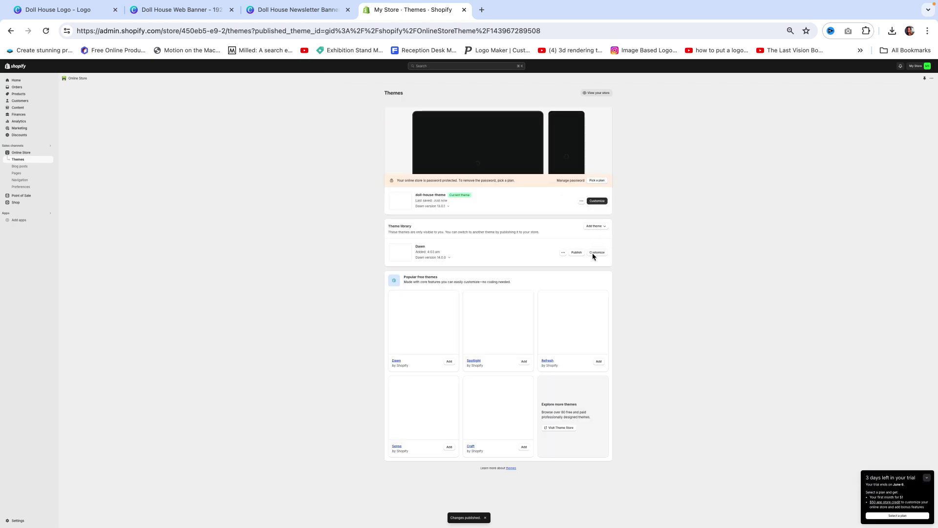
pyautogui.click(598, 201)
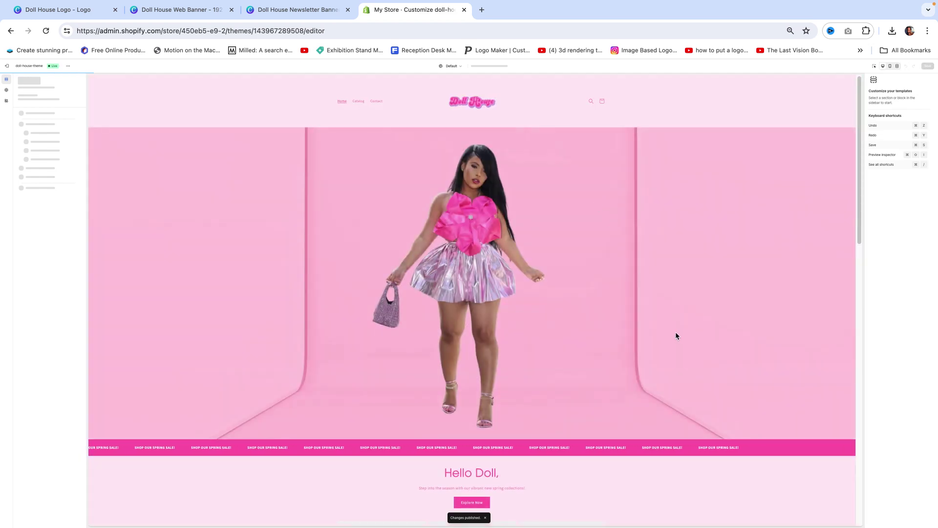
# Change the 'Hello Doll,' rich-text heading size from Medium to Extra large
pyautogui.scroll(-2, 553, 459)
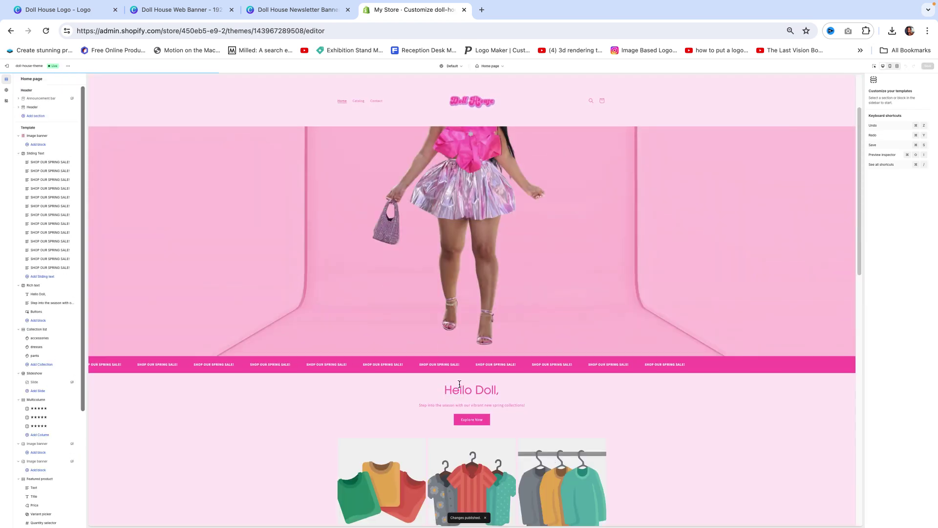
pyautogui.click(34, 285)
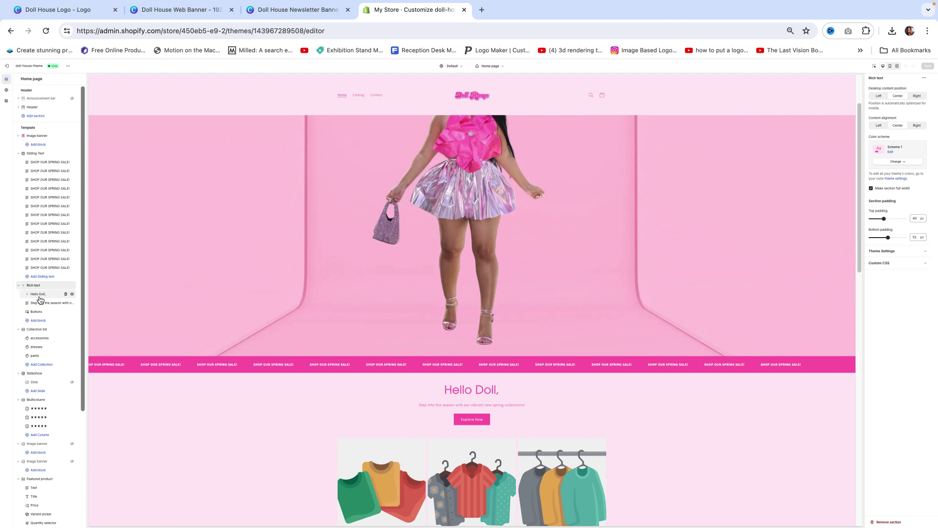
pyautogui.click(38, 295)
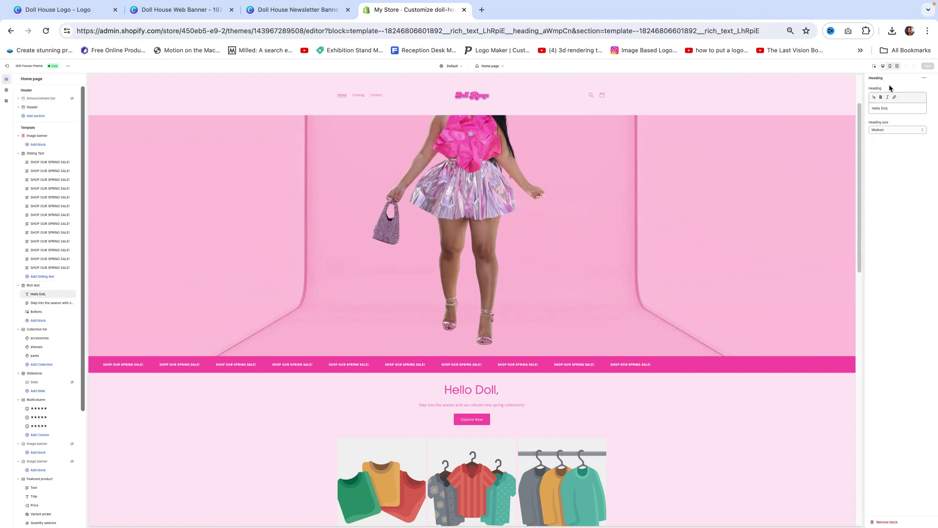
pyautogui.click(875, 69)
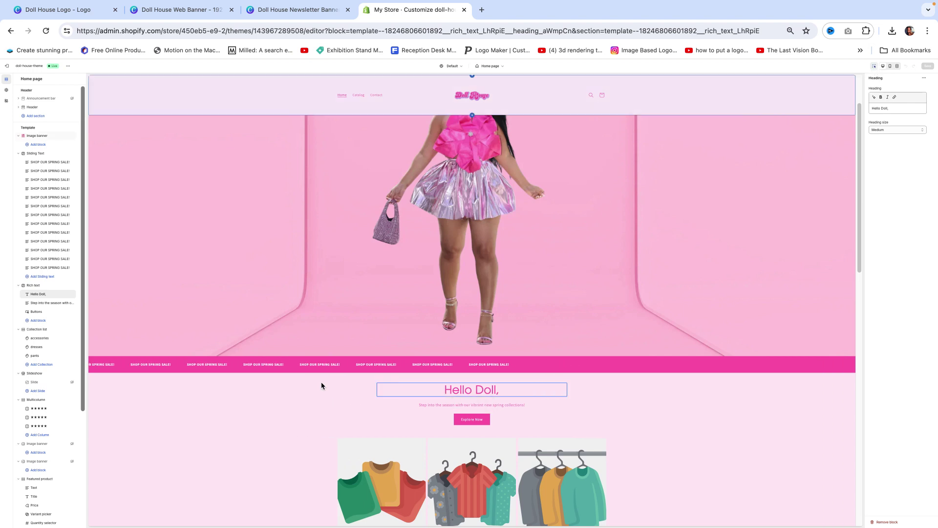
pyautogui.click(508, 390)
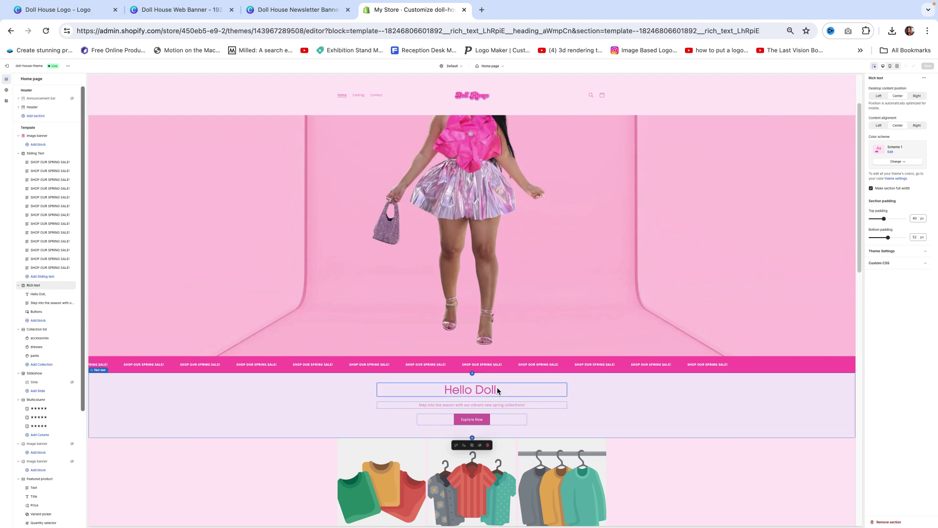
pyautogui.click(497, 387)
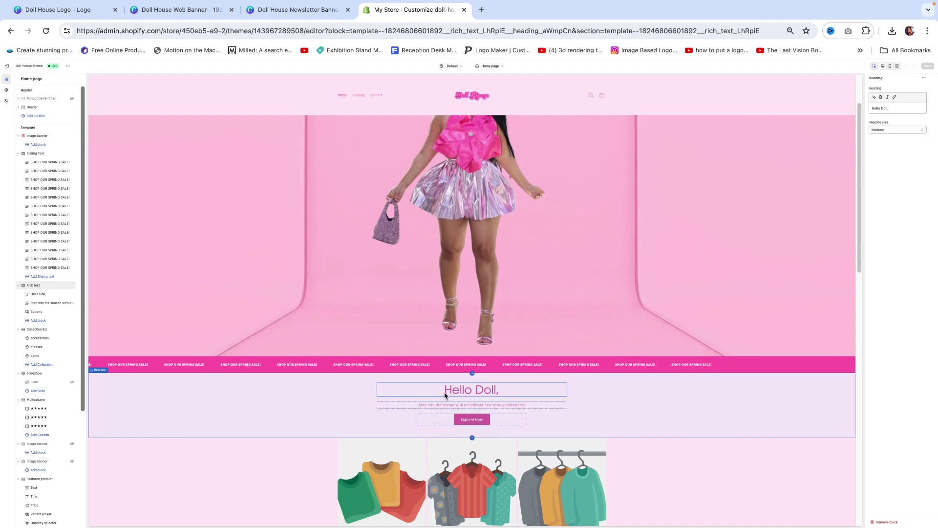
pyautogui.click(895, 109)
pyautogui.click(896, 131)
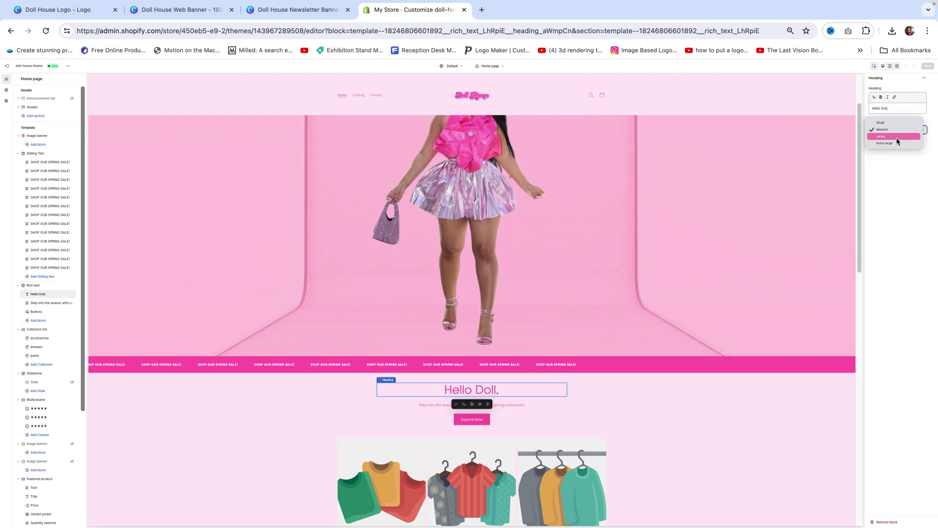
pyautogui.click(897, 137)
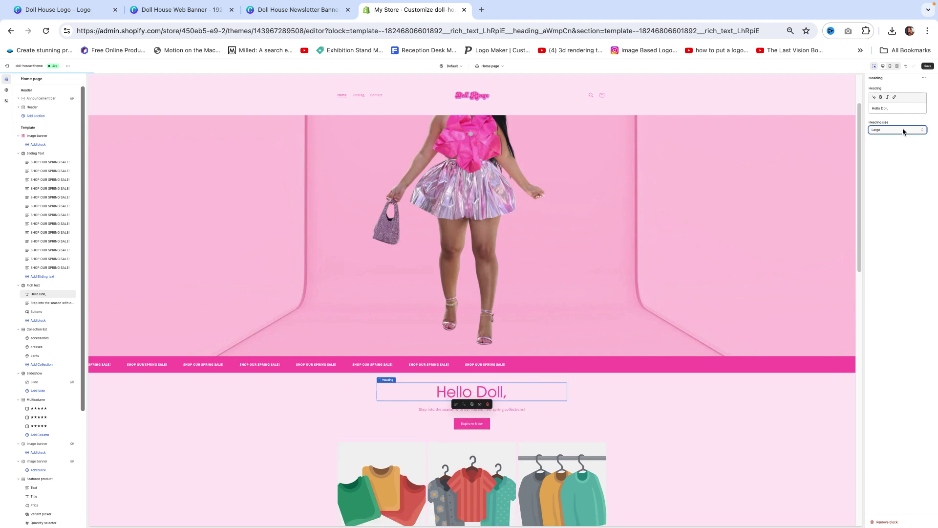
pyautogui.click(902, 130)
pyautogui.click(900, 137)
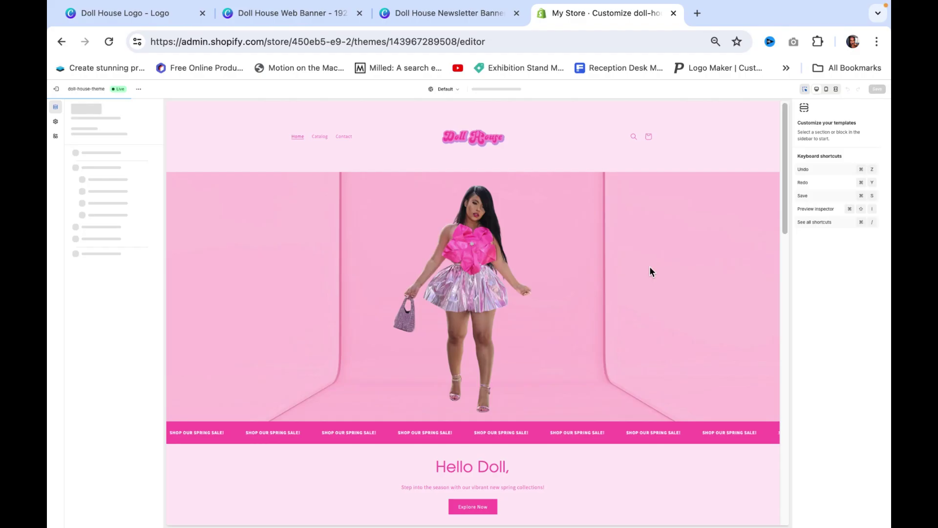
pyautogui.scroll(-5, 446, 199)
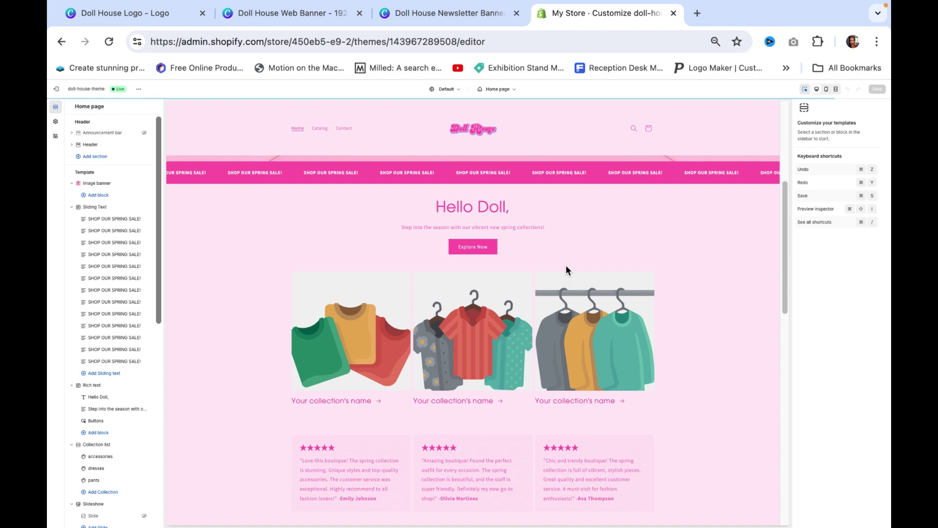
# Start a new product titled 'Boujie Barbie Purse' and upload IMG_0641.JPG as its photo
pyautogui.click(54, 93)
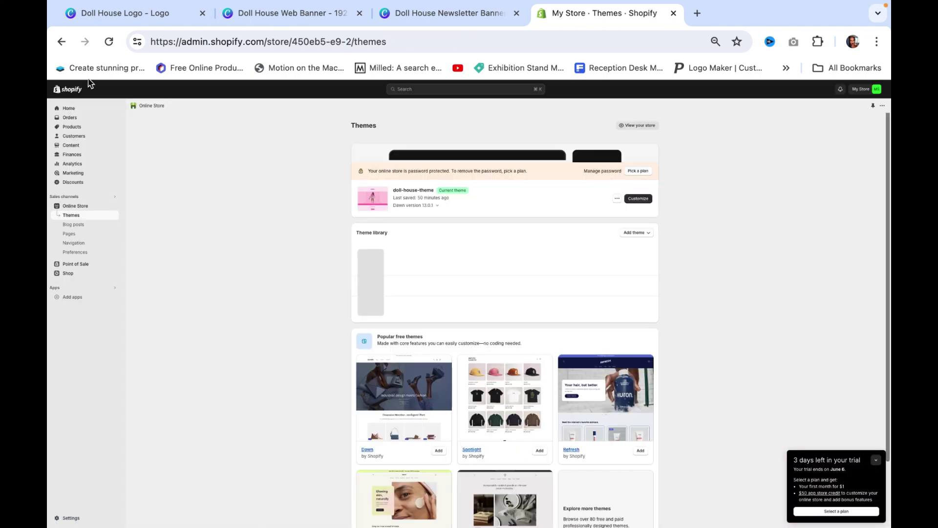
pyautogui.click(68, 128)
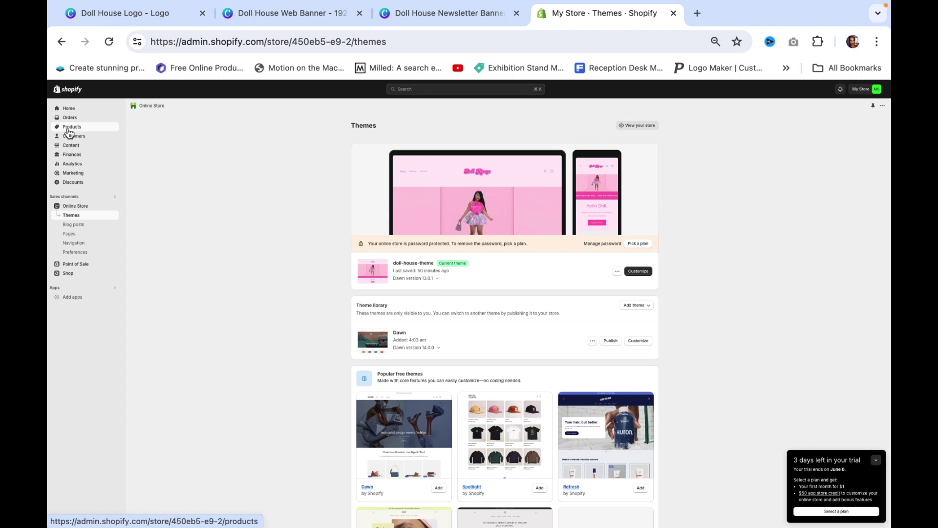
pyautogui.click(344, 194)
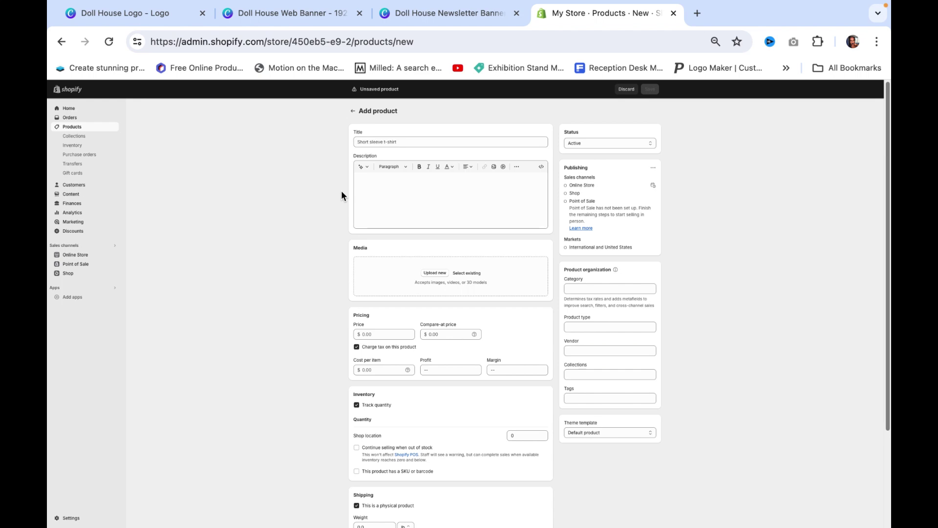
pyautogui.click(427, 142)
pyautogui.write('Boujie Barbie Purse')
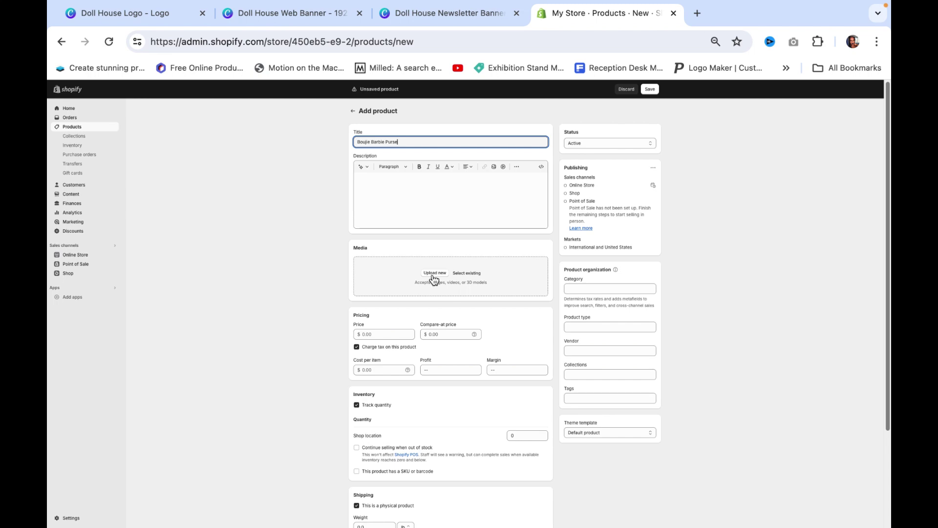
pyautogui.click(428, 275)
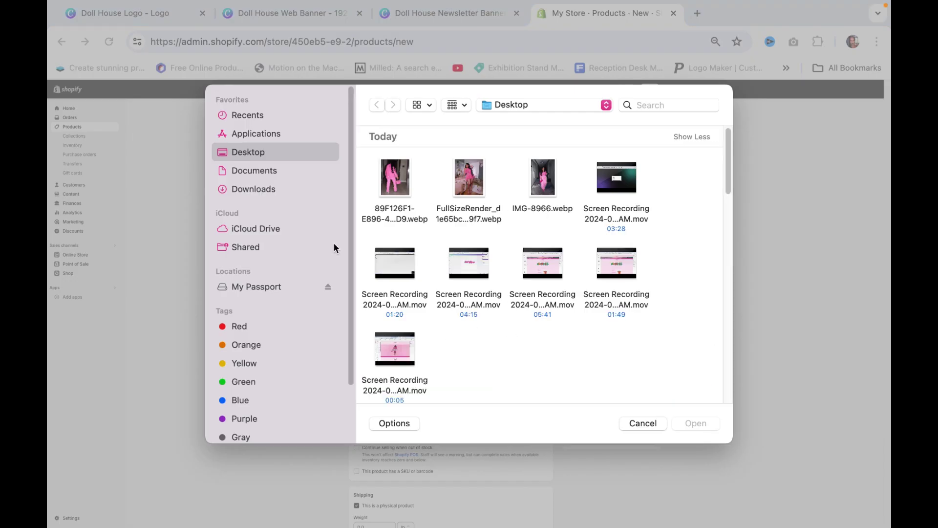
pyautogui.click(248, 189)
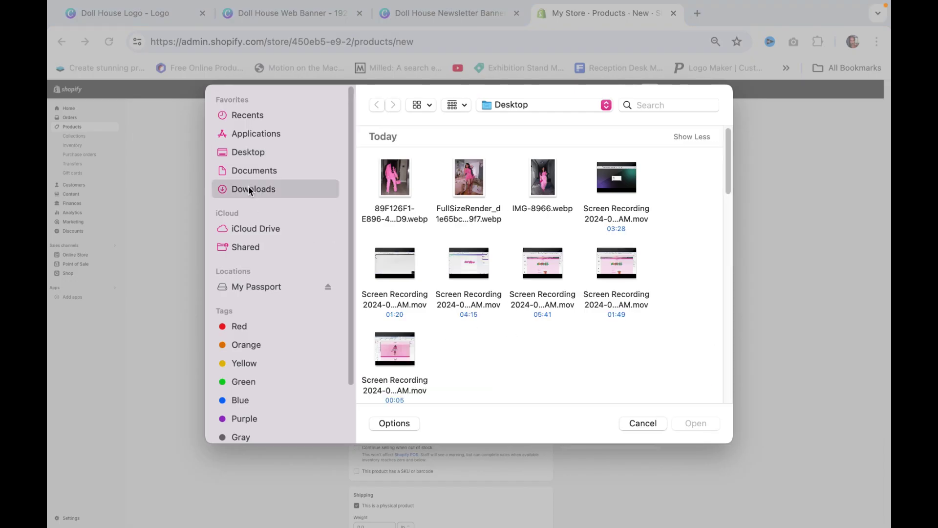
pyautogui.doubleClick(609, 351)
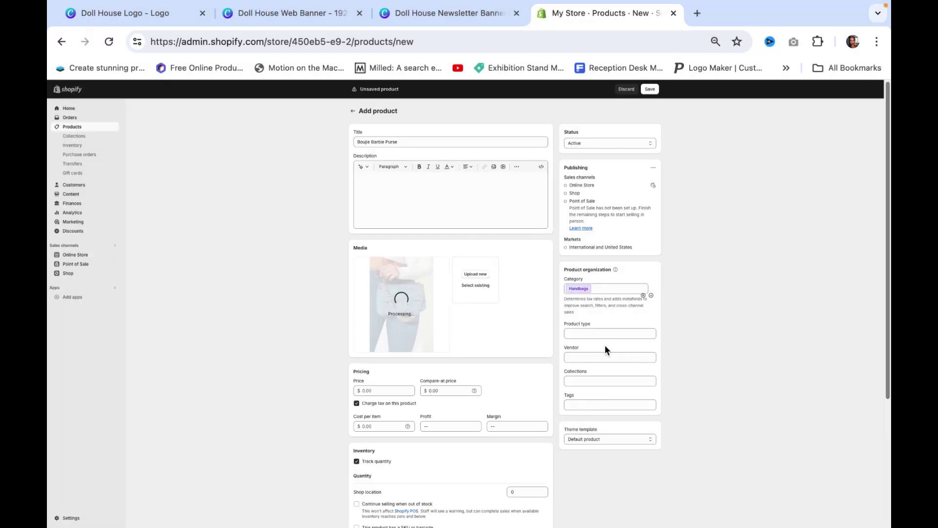
# Add a description, set the price to $50.00 with 100 in stock, and save the product
pyautogui.click(470, 198)
pyautogui.write('Wi')
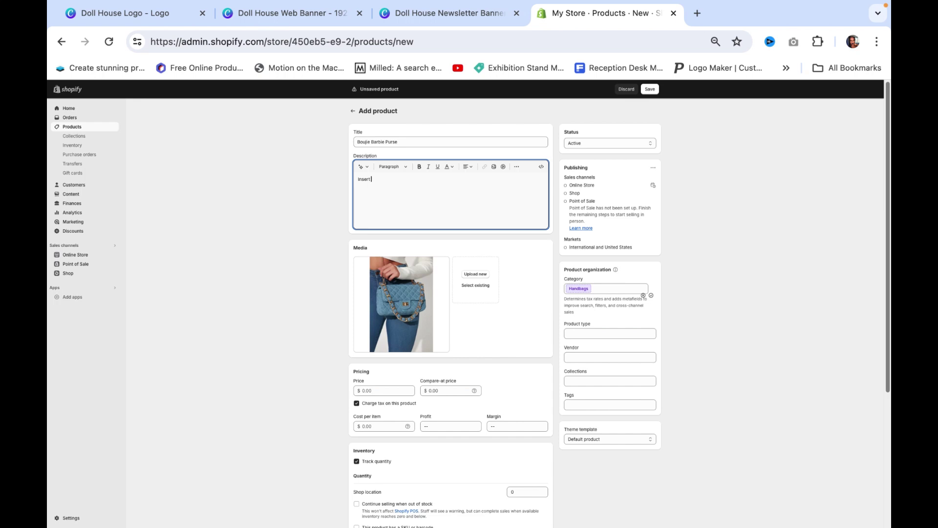
pyautogui.scroll(-1, 431, 254)
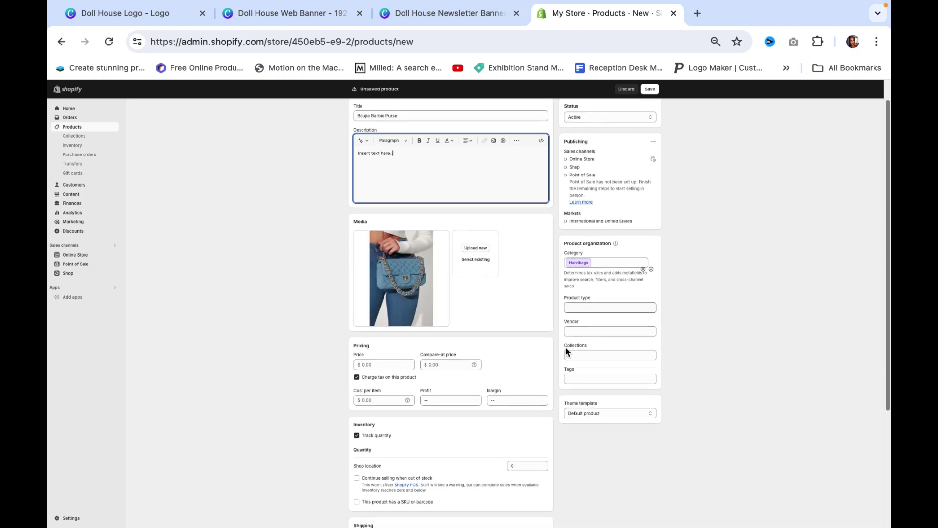
pyautogui.click(383, 362)
pyautogui.write('50.00')
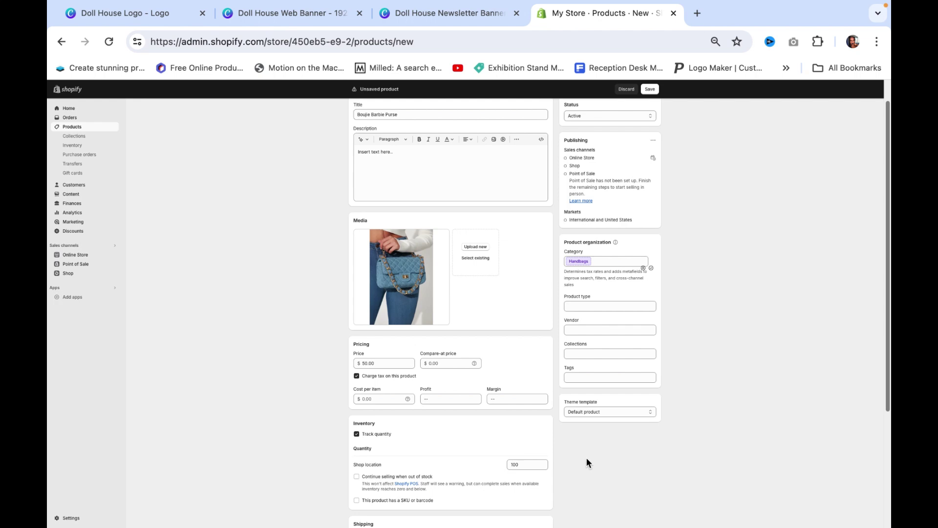
pyautogui.scroll(-4, 588, 458)
pyautogui.scroll(5, 588, 458)
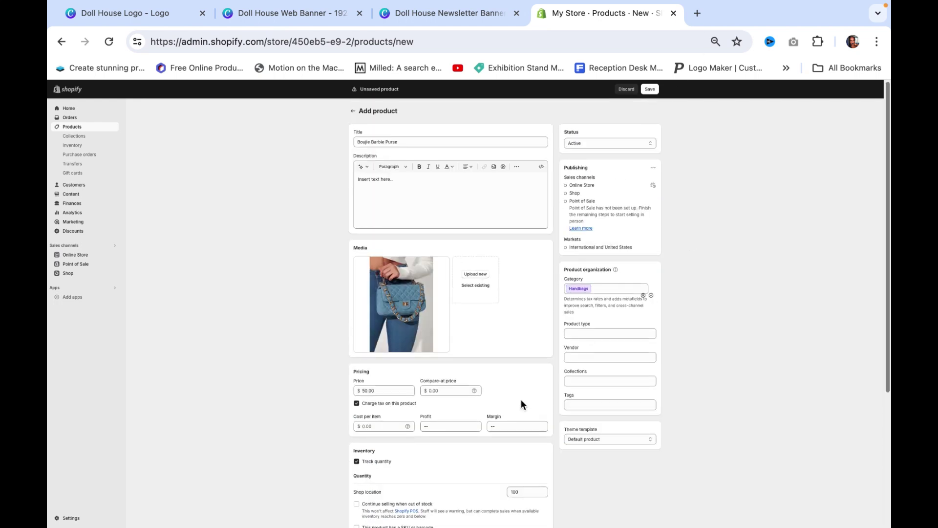
pyautogui.scroll(-4, 521, 403)
pyautogui.click(650, 89)
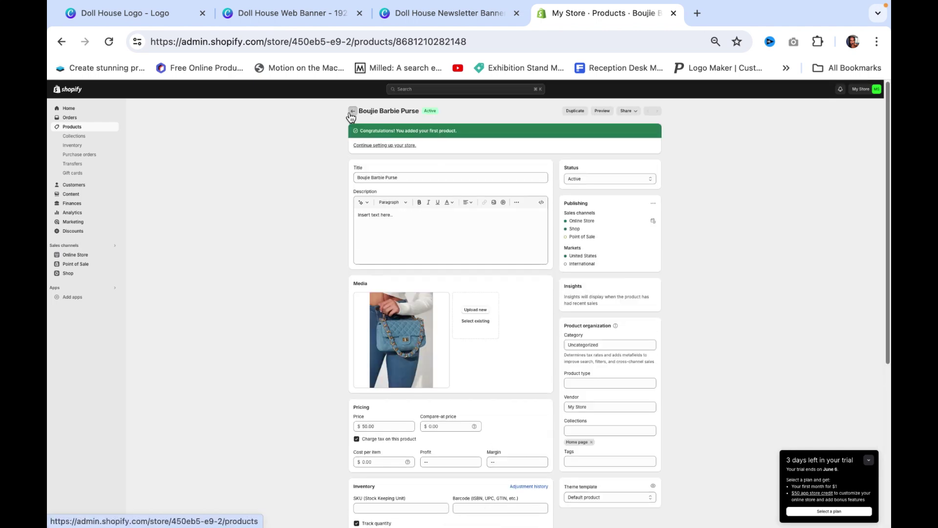
# Create the Jeweled Denim Purse product with photo IMG_0840.JPG, price 20 and stock 10
pyautogui.click(353, 110)
pyautogui.click(859, 111)
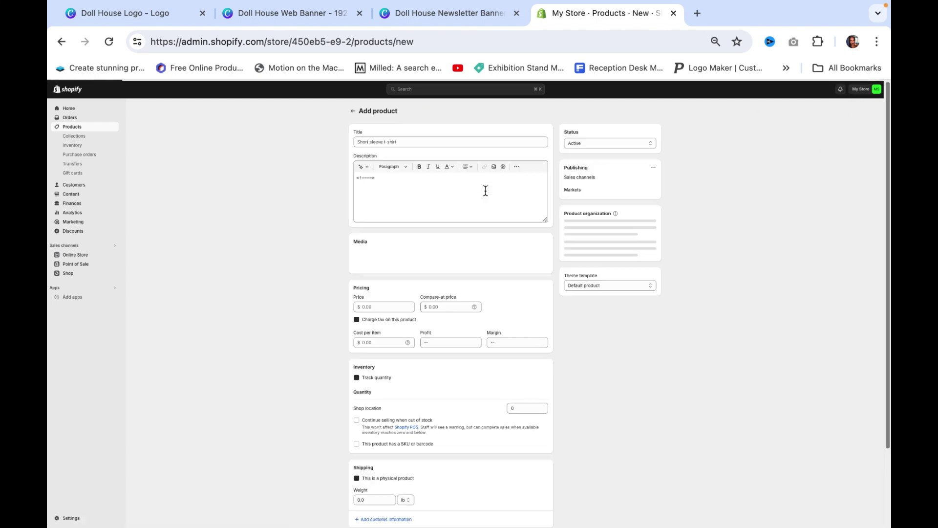
pyautogui.click(440, 141)
pyautogui.write('Cu')
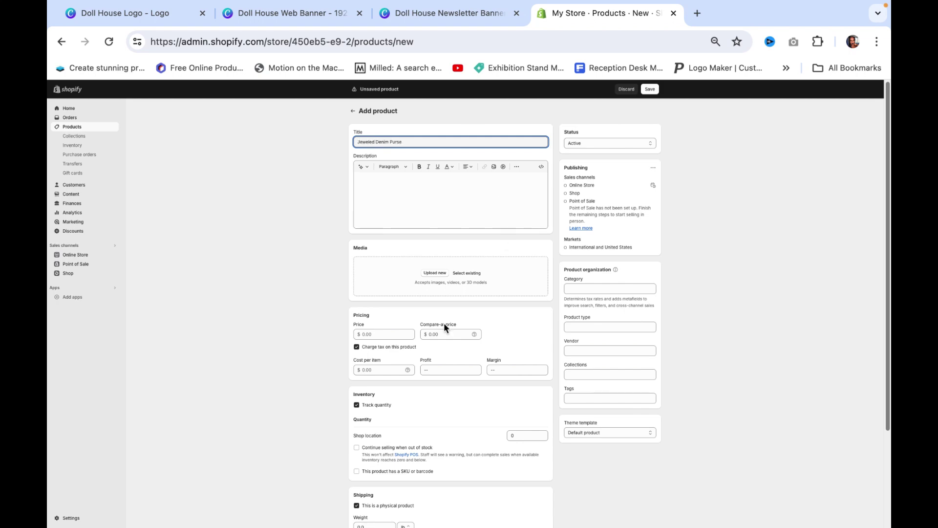
pyautogui.click(434, 273)
pyautogui.click(539, 345)
pyautogui.click(696, 420)
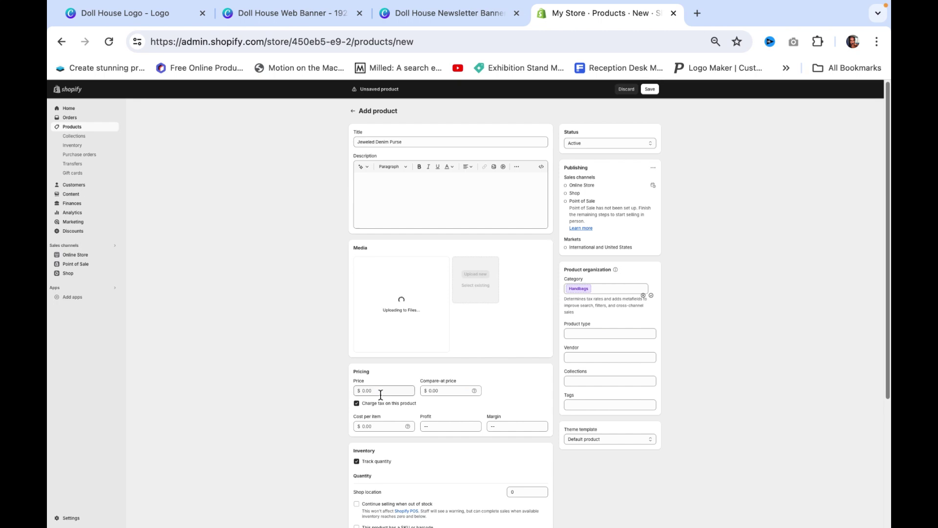
pyautogui.click(380, 391)
pyautogui.write('20')
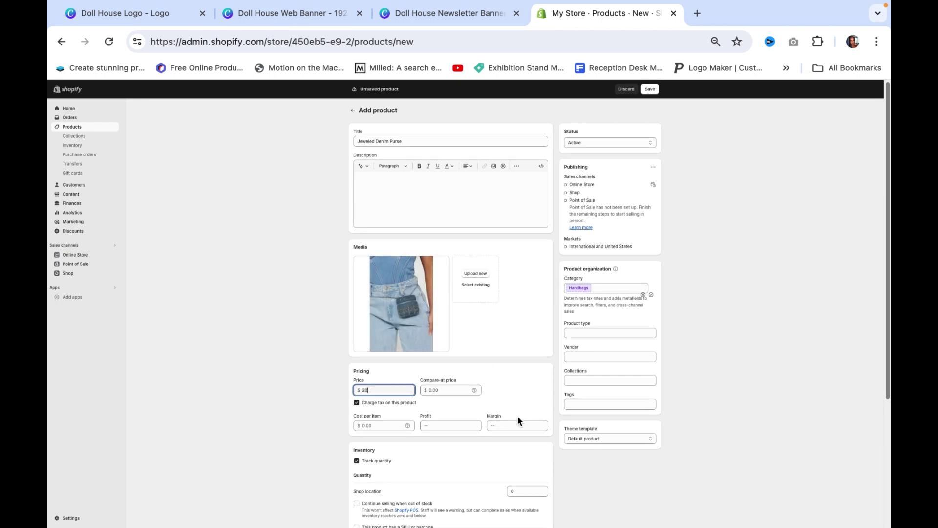
pyautogui.scroll(-4, 517, 416)
pyautogui.click(543, 316)
pyautogui.write('0')
pyautogui.click(661, 371)
pyautogui.click(353, 410)
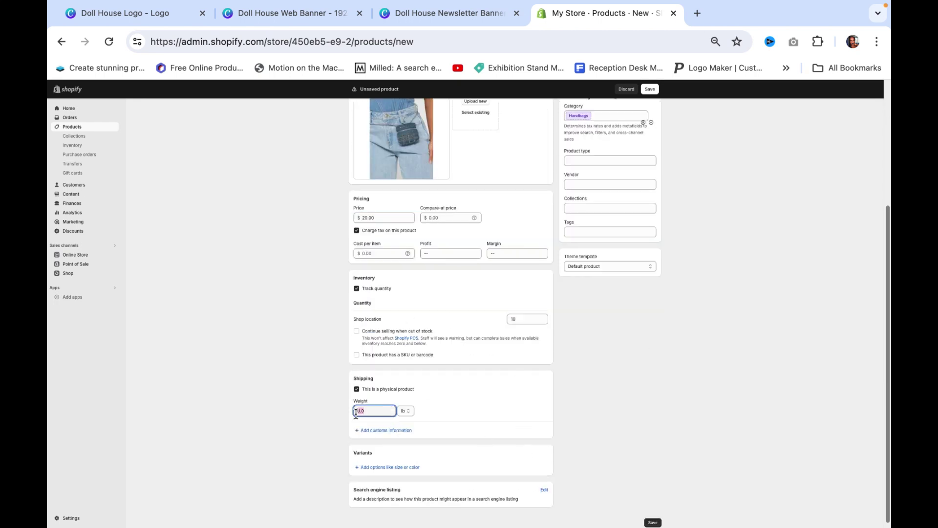
pyautogui.click(653, 522)
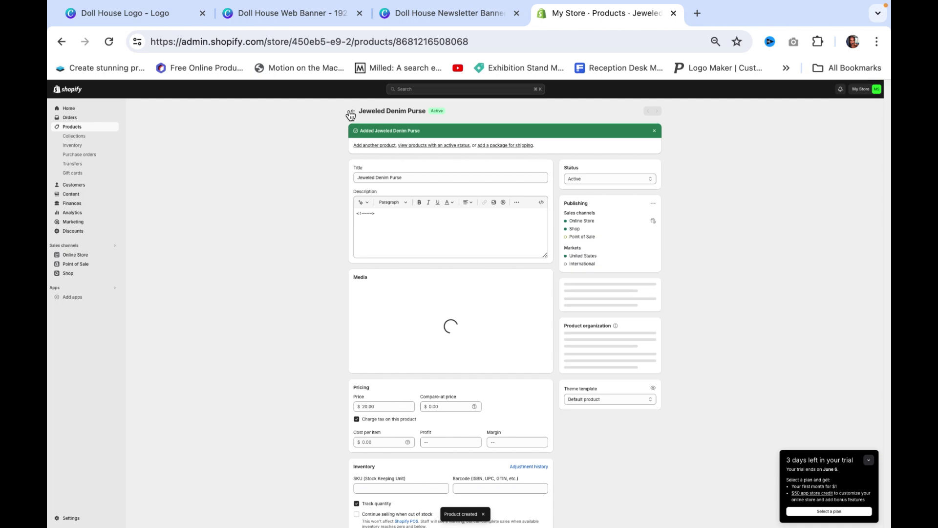
# Create the Pink Heart Purse product with its pink heart photo, price 40 and stock 20
pyautogui.click(352, 108)
pyautogui.click(861, 111)
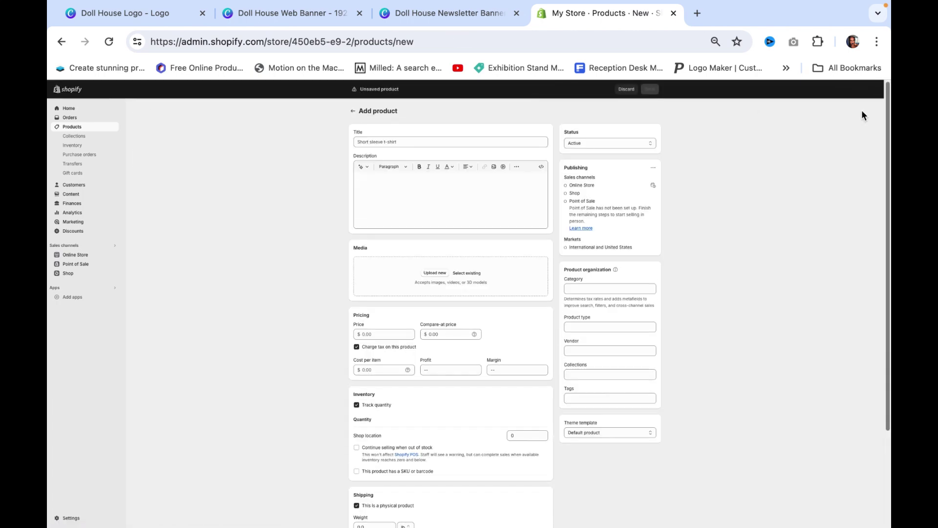
pyautogui.click(482, 144)
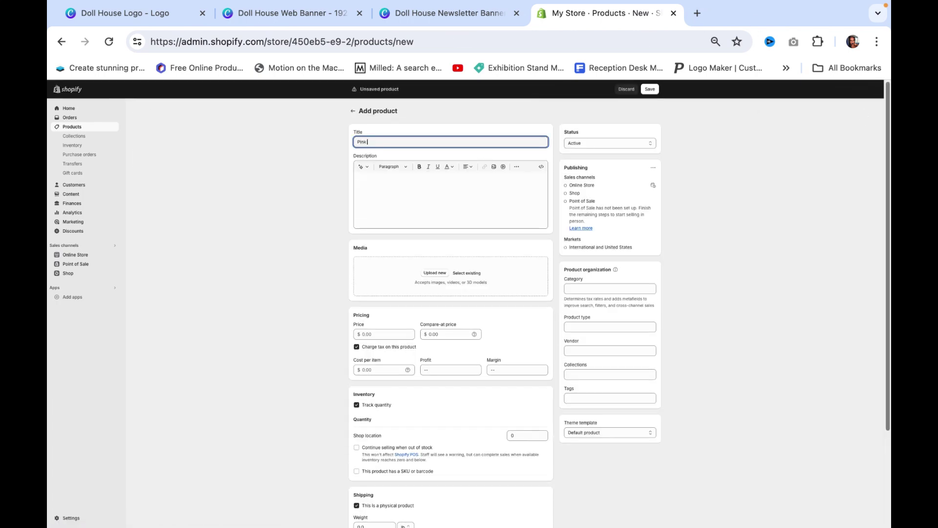
pyautogui.click(435, 273)
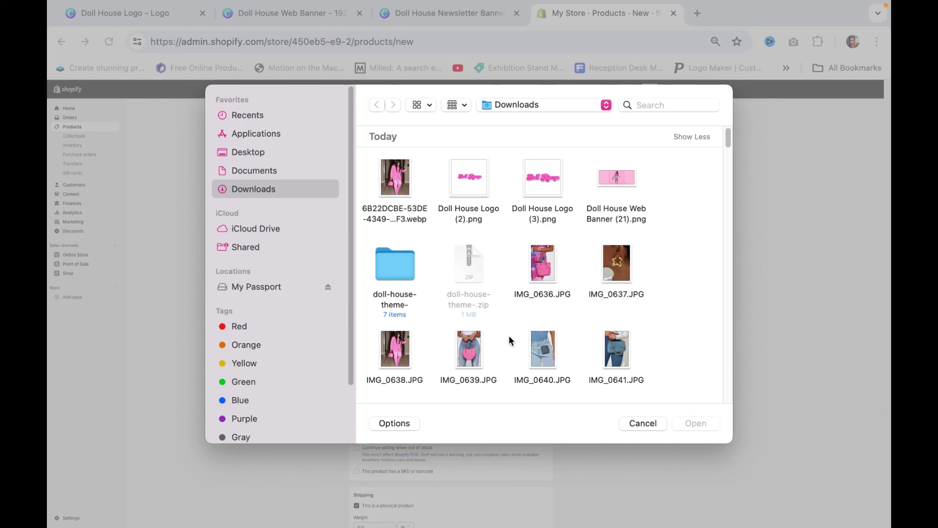
pyautogui.doubleClick(470, 340)
pyautogui.click(395, 391)
pyautogui.write('40')
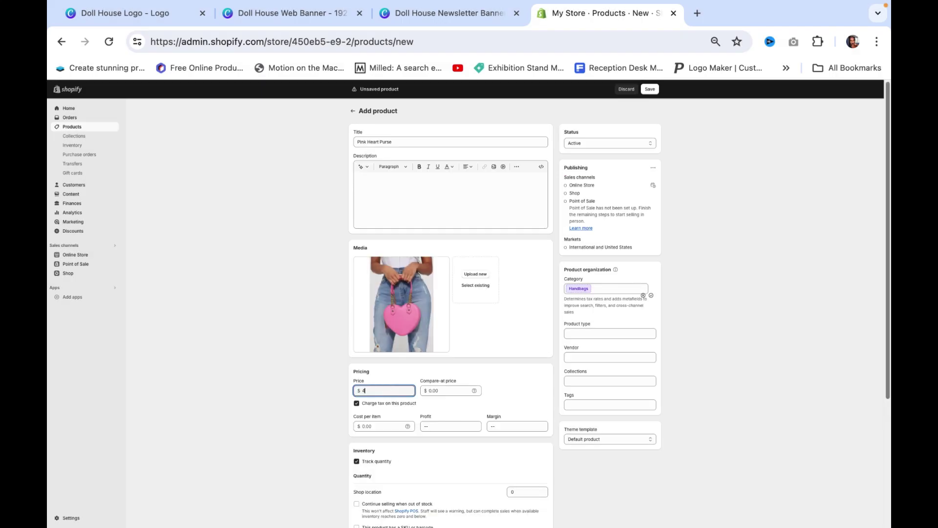
pyautogui.click(501, 447)
pyautogui.scroll(-4, 519, 340)
pyautogui.click(523, 314)
pyautogui.write('20')
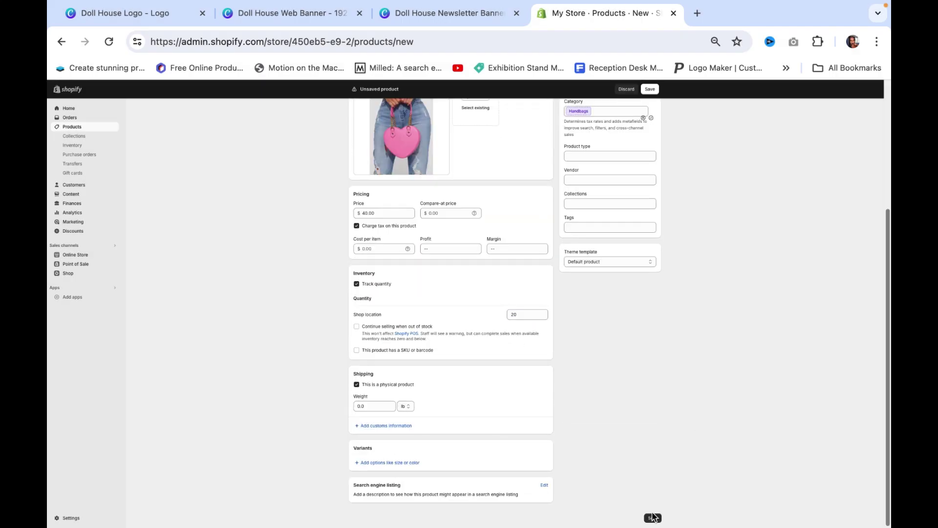
pyautogui.click(653, 518)
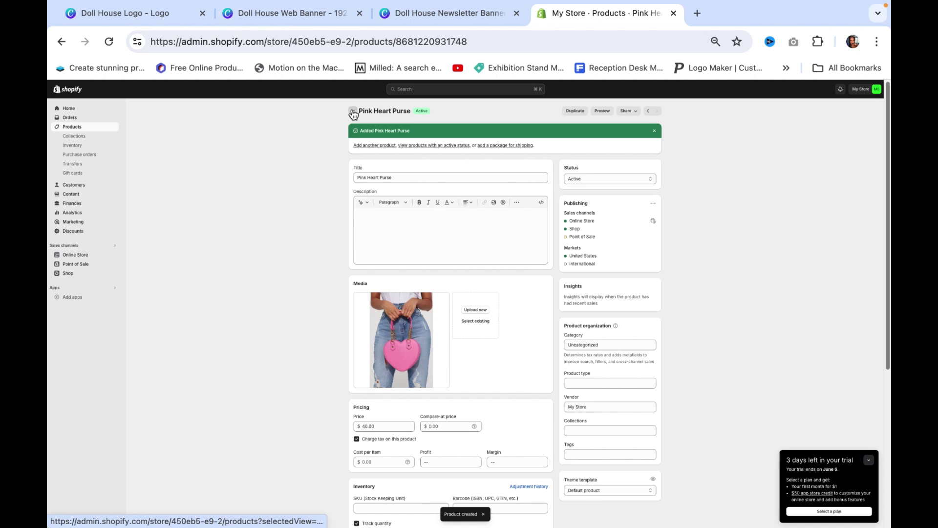
# Create the Pretty Pink Handbag product with photo IMG_0636.JPG and stock 10
pyautogui.click(353, 113)
pyautogui.click(859, 111)
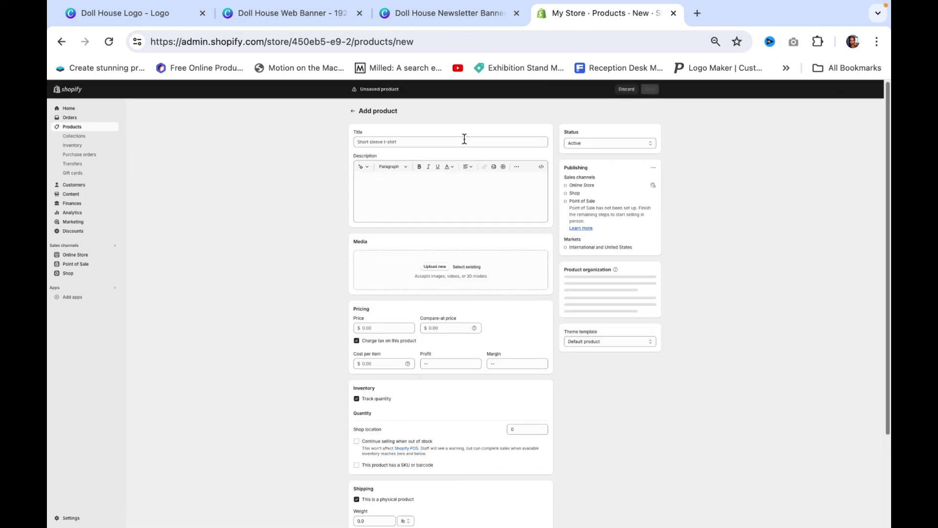
pyautogui.click(464, 141)
pyautogui.write('Pretty Pink Handbag')
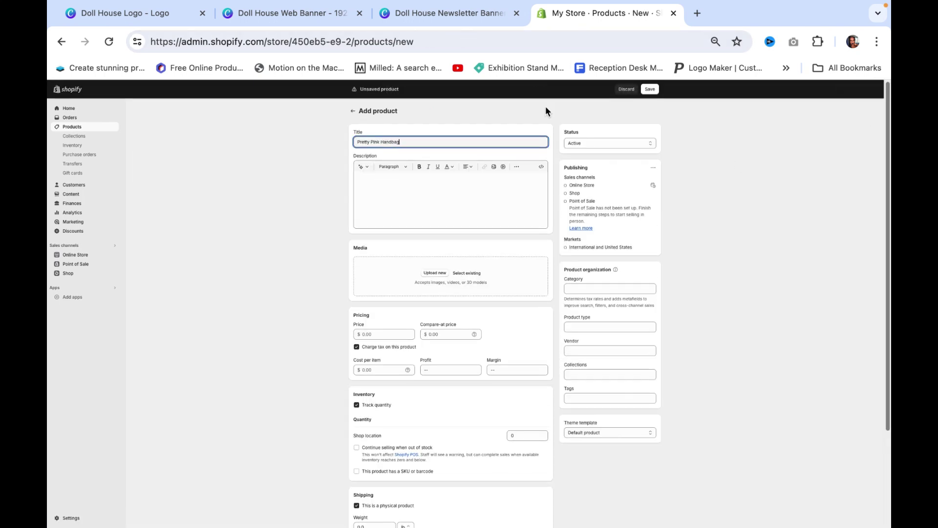
pyautogui.click(447, 209)
pyautogui.click(433, 273)
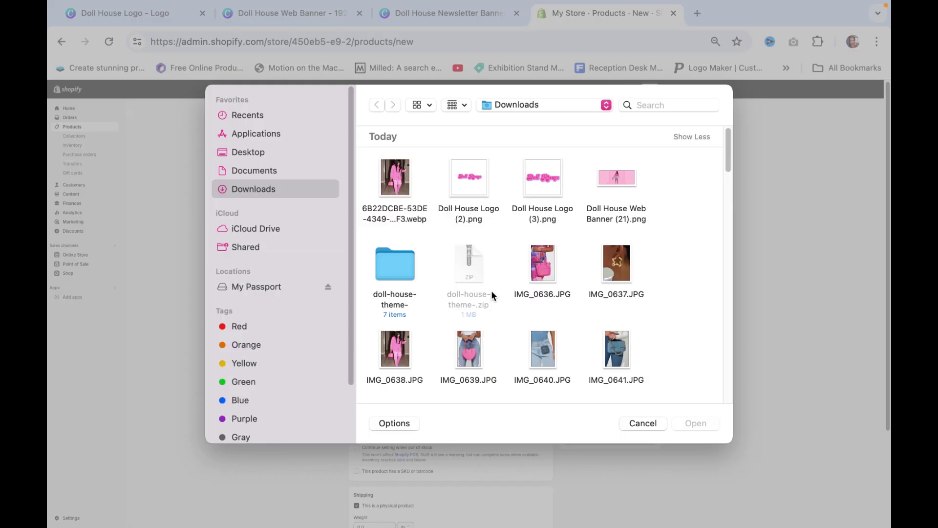
pyautogui.click(543, 266)
pyautogui.doubleClick(544, 282)
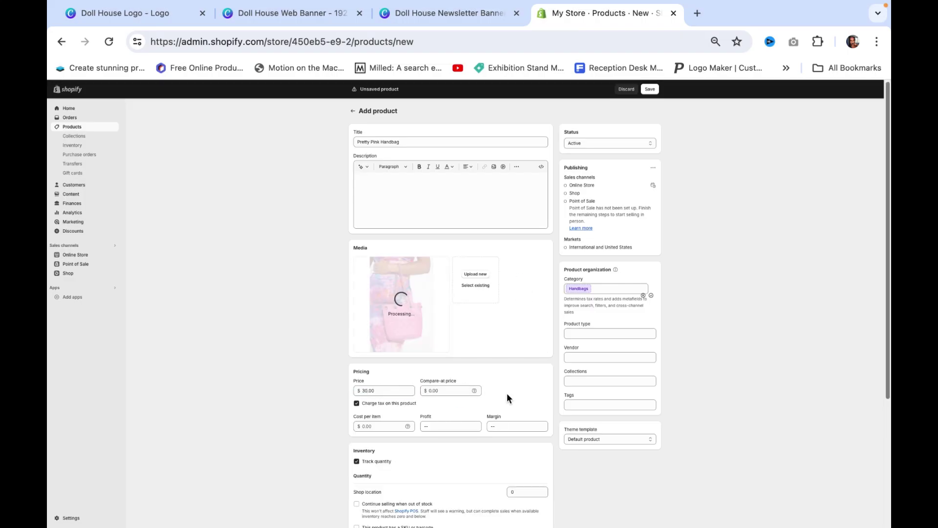
pyautogui.scroll(-3, 497, 412)
pyautogui.click(526, 416)
pyautogui.write('10')
pyautogui.scroll(-3, 628, 450)
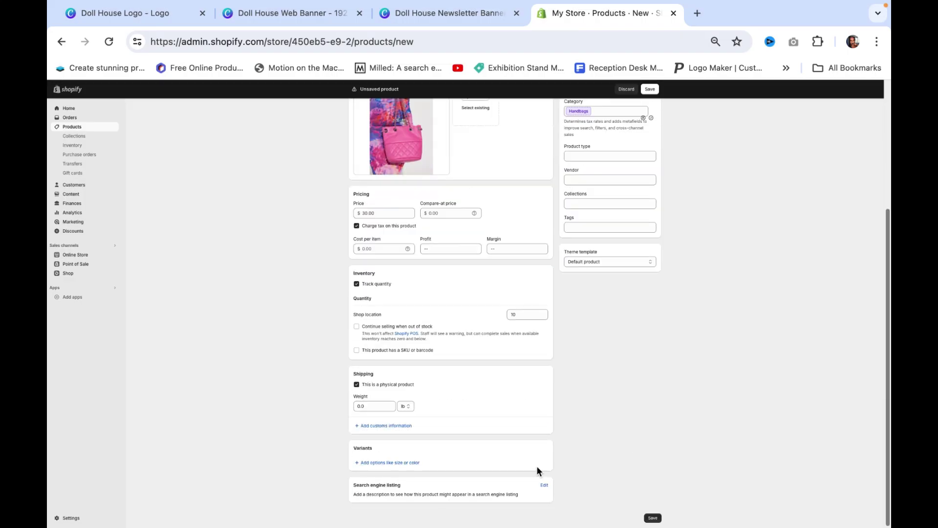
pyautogui.click(654, 517)
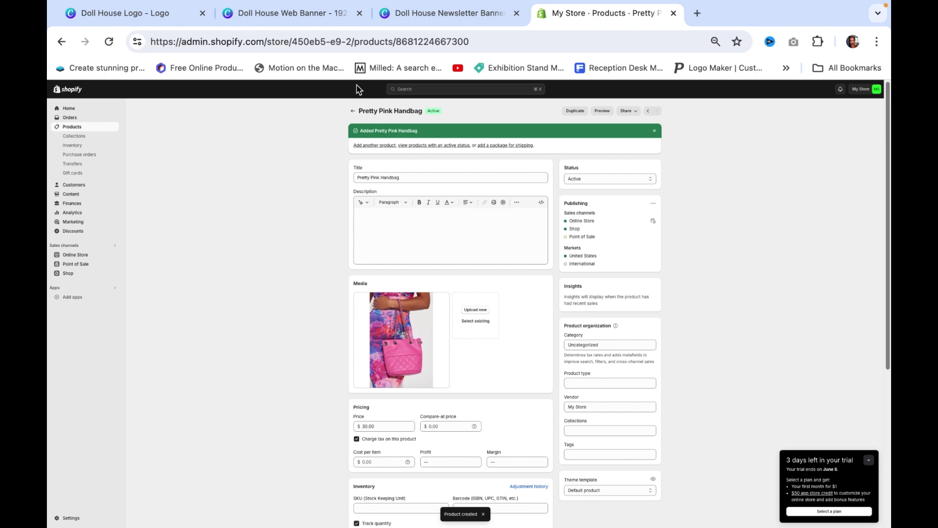
# Create the Star Earings product with its earrings photo, price 10.00 and stock 5
pyautogui.click(353, 110)
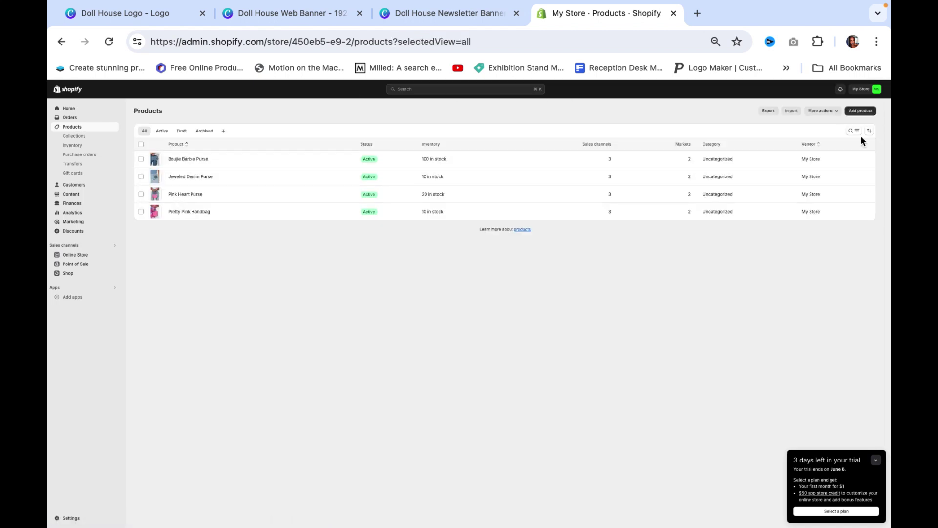
pyautogui.click(858, 109)
pyautogui.write('Star Earings')
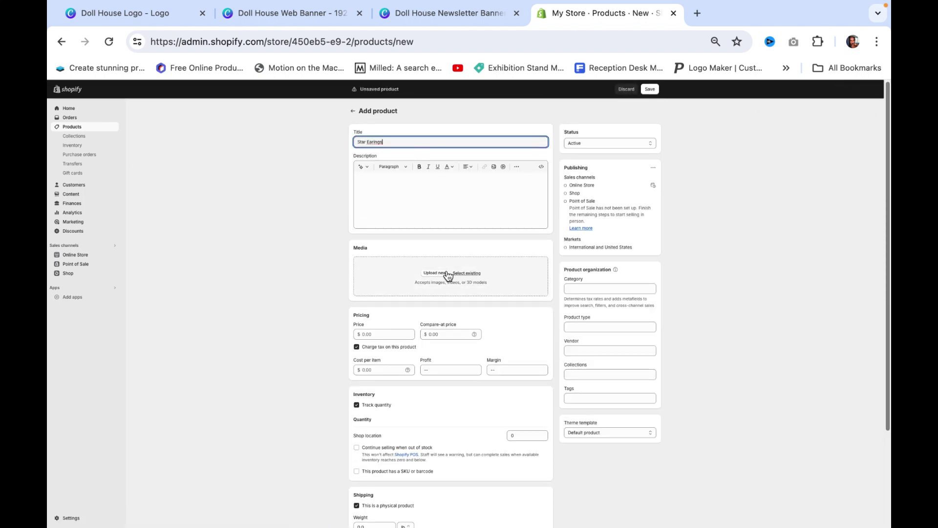
pyautogui.click(448, 276)
pyautogui.doubleClick(617, 273)
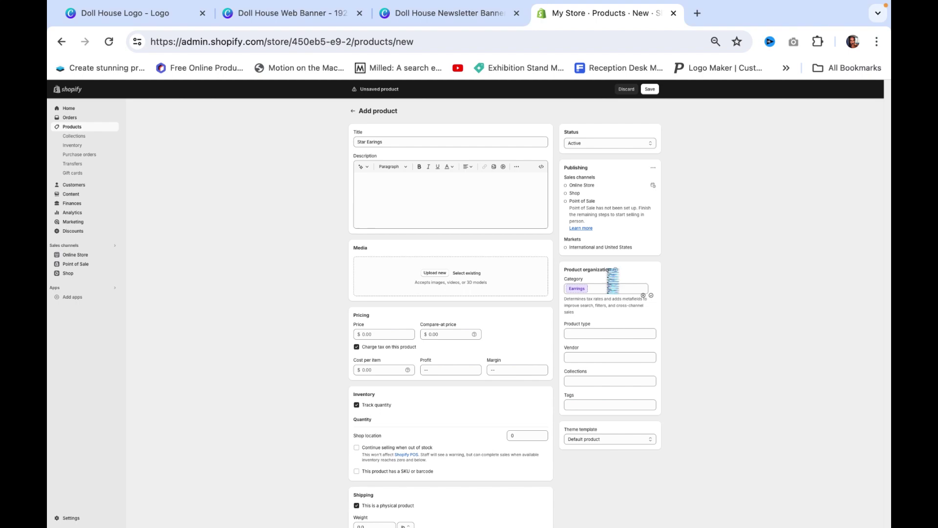
pyautogui.click(384, 390)
pyautogui.write('10')
pyautogui.scroll(-4, 519, 317)
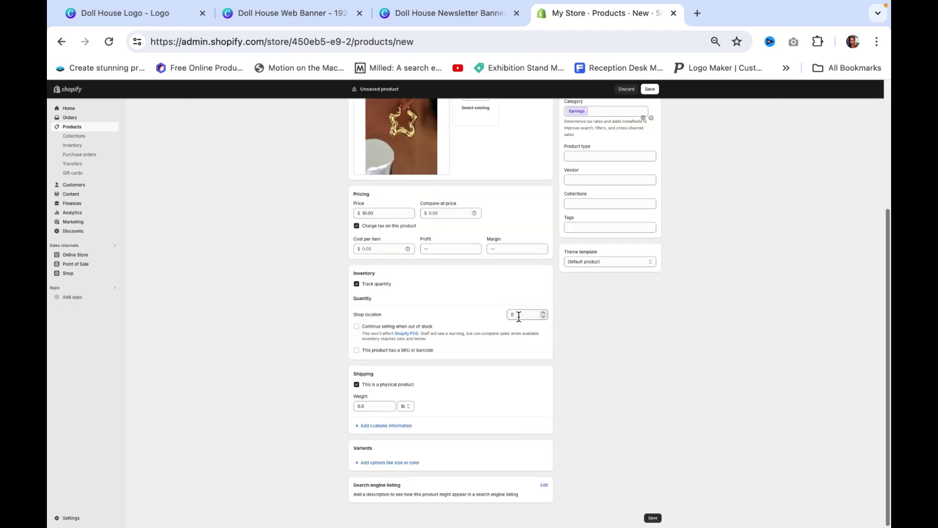
pyautogui.write('5')
pyautogui.click(653, 518)
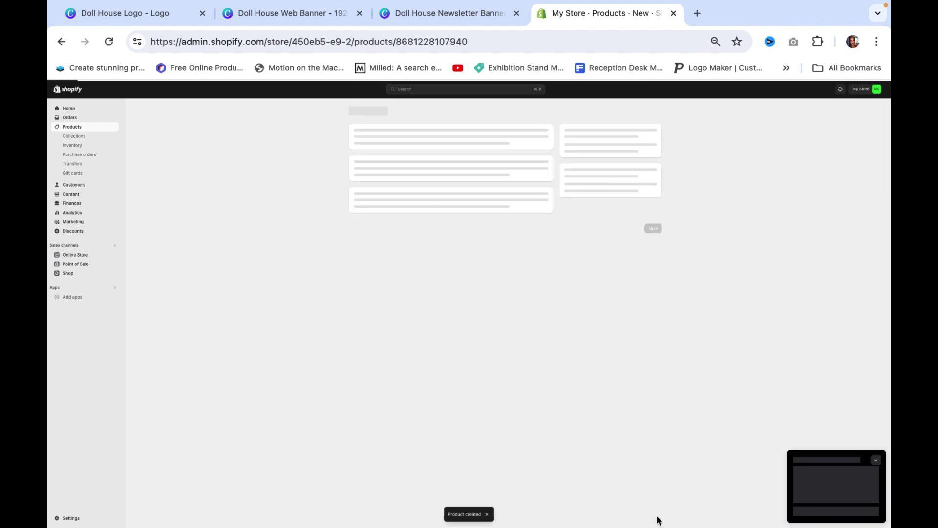
pyautogui.click(352, 111)
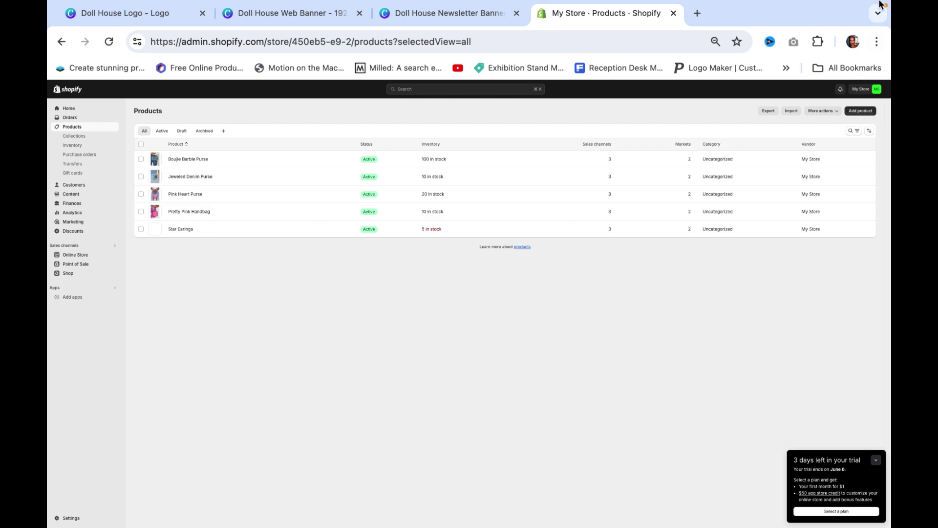
# Create and save a Purses collection using the pink heart purse photo as its image
pyautogui.click(74, 136)
pyautogui.click(861, 117)
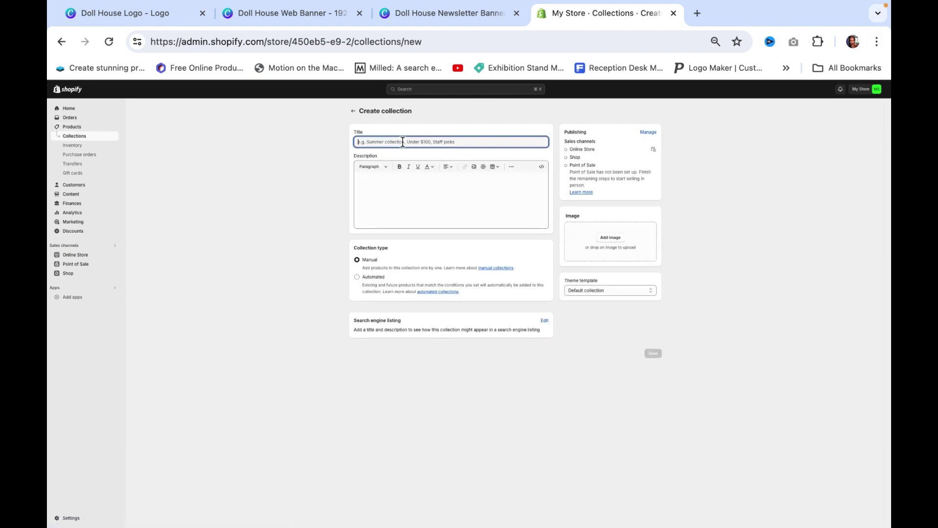
pyautogui.write('F')
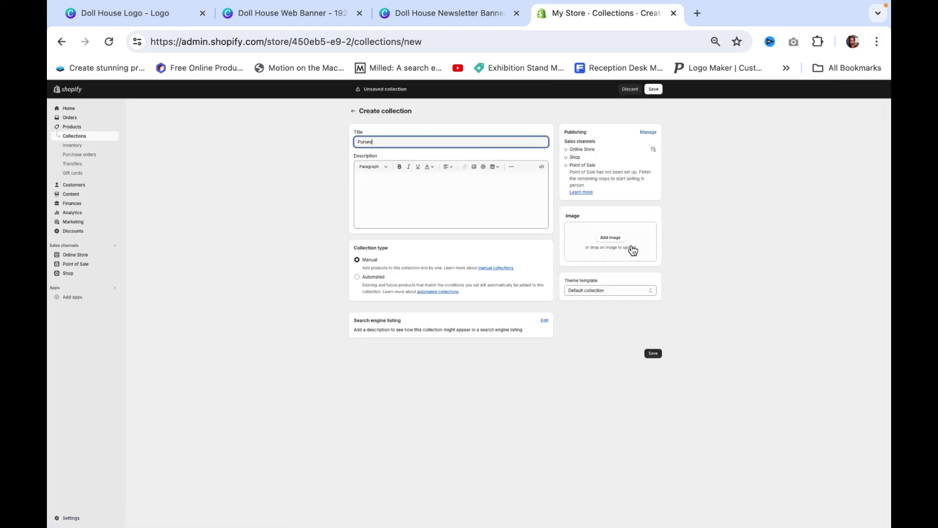
pyautogui.click(618, 237)
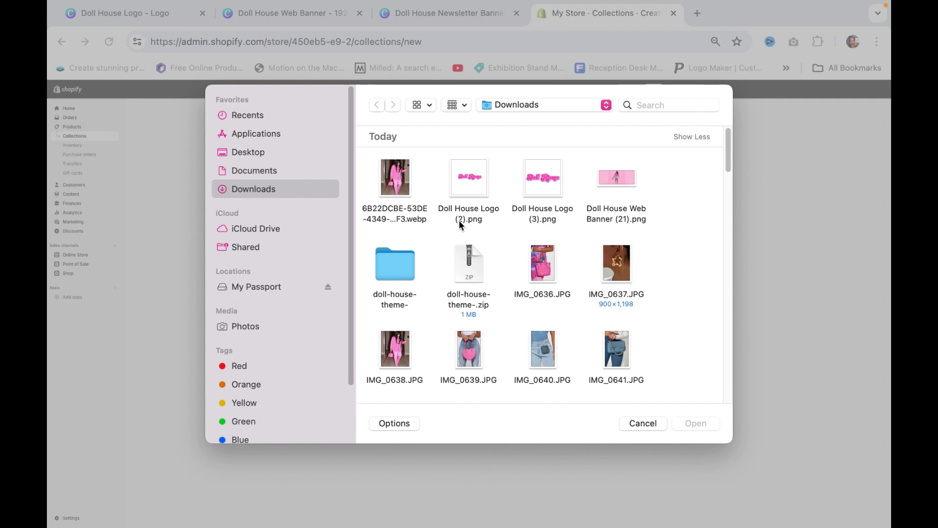
pyautogui.click(395, 177)
pyautogui.click(543, 264)
pyautogui.click(469, 348)
pyautogui.doubleClick(471, 343)
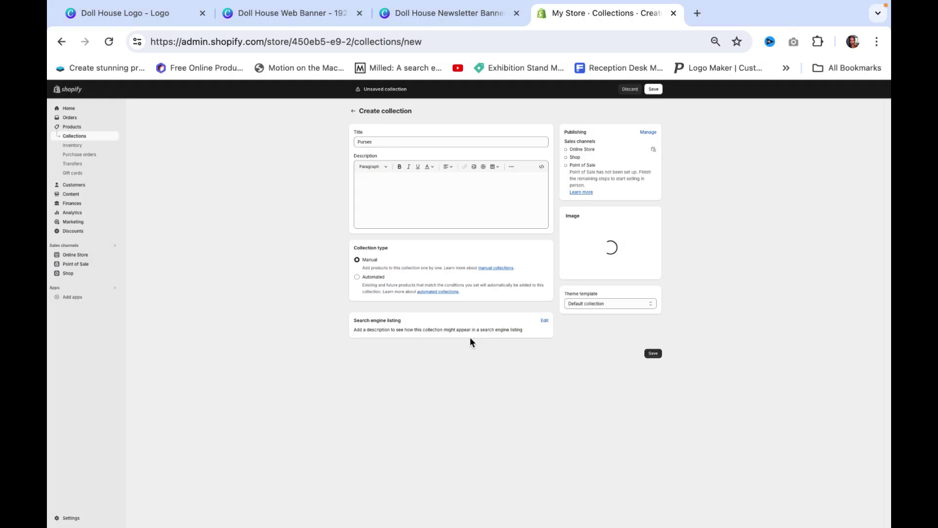
pyautogui.click(653, 370)
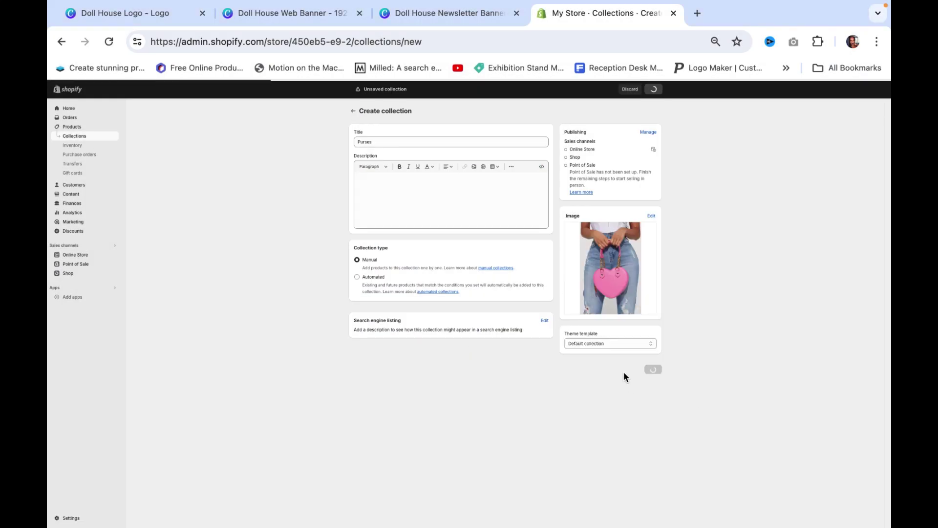
# Add the Jeweled Denim Purse, Boujie Barbie Purse and other purses plus Pretty Pink Handbag to the collection
pyautogui.click(410, 297)
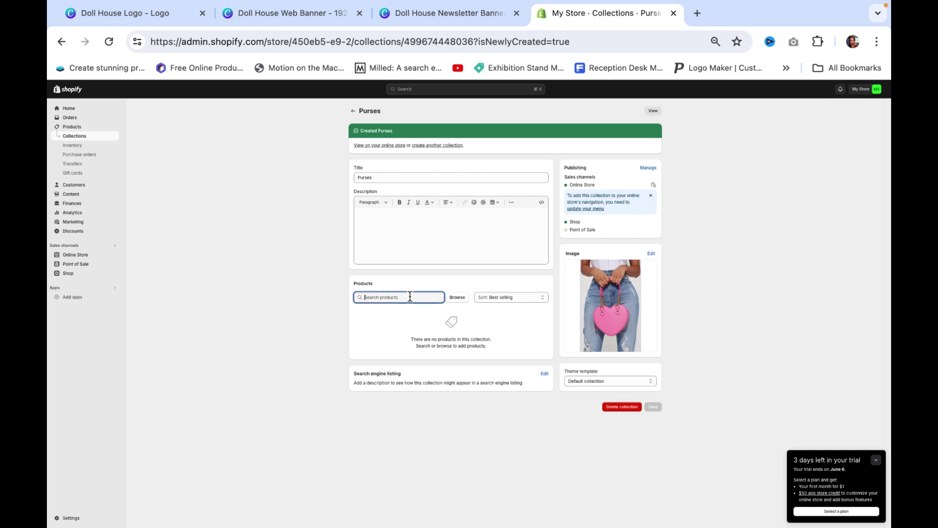
pyautogui.write('purse')
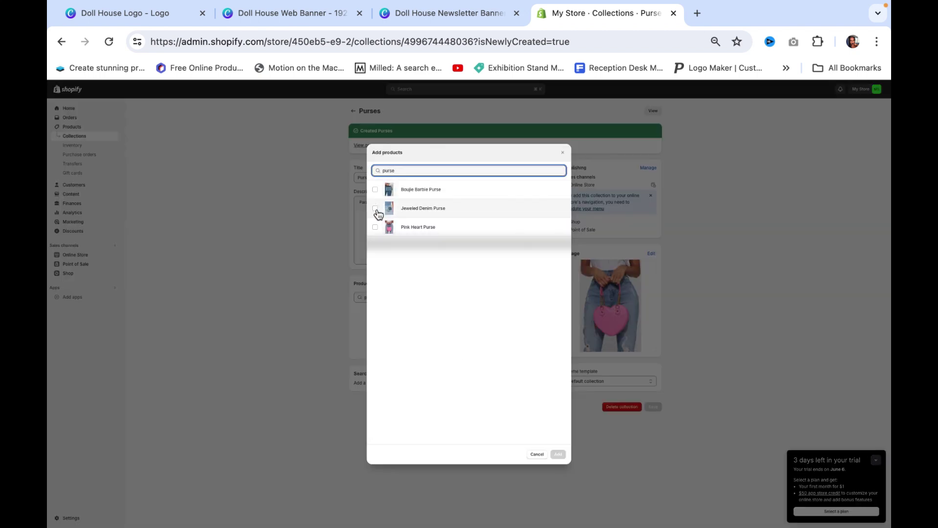
pyautogui.click(375, 209)
pyautogui.click(375, 190)
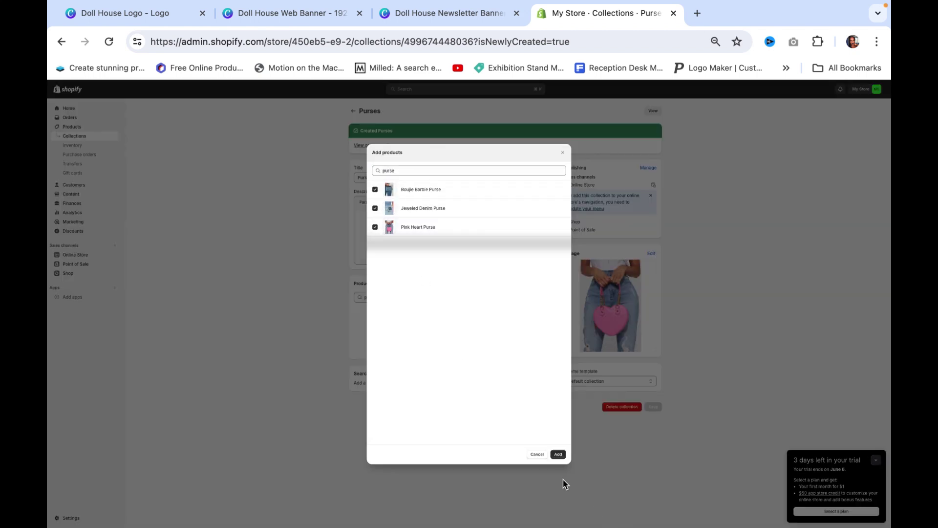
pyautogui.click(558, 455)
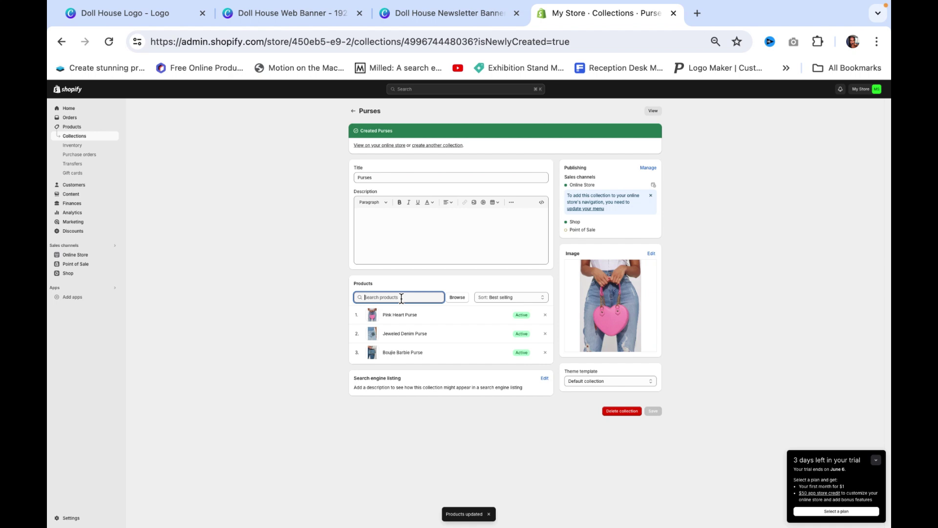
pyautogui.write('pu')
pyautogui.press('BackSpace')
pyautogui.press('BackSpace')
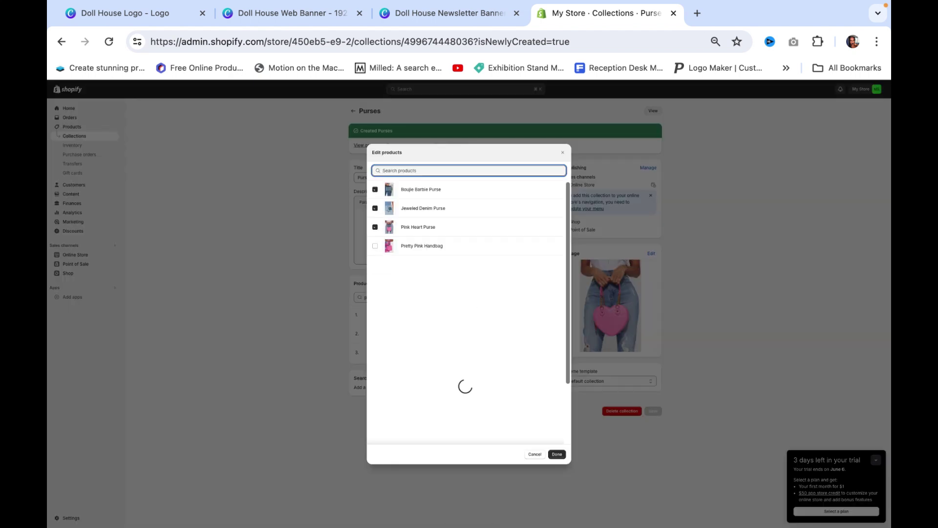
pyautogui.click(375, 246)
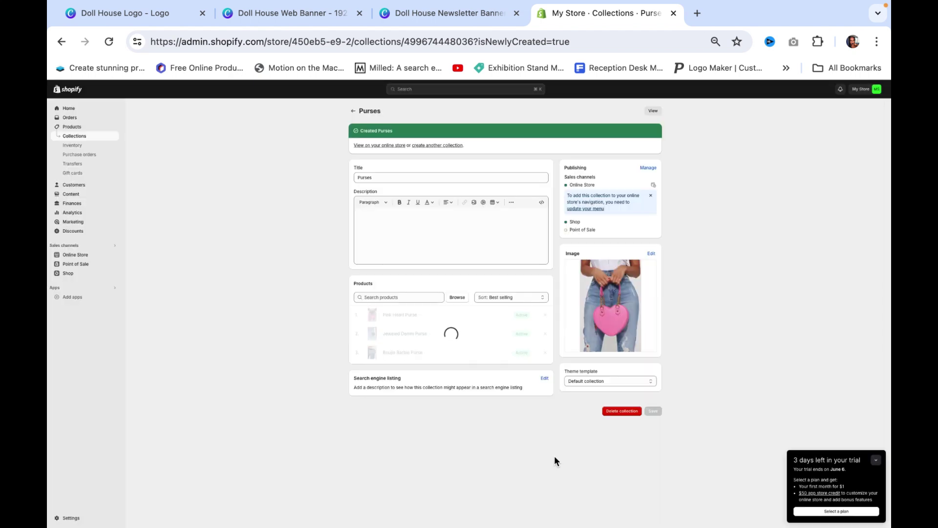
pyautogui.click(557, 454)
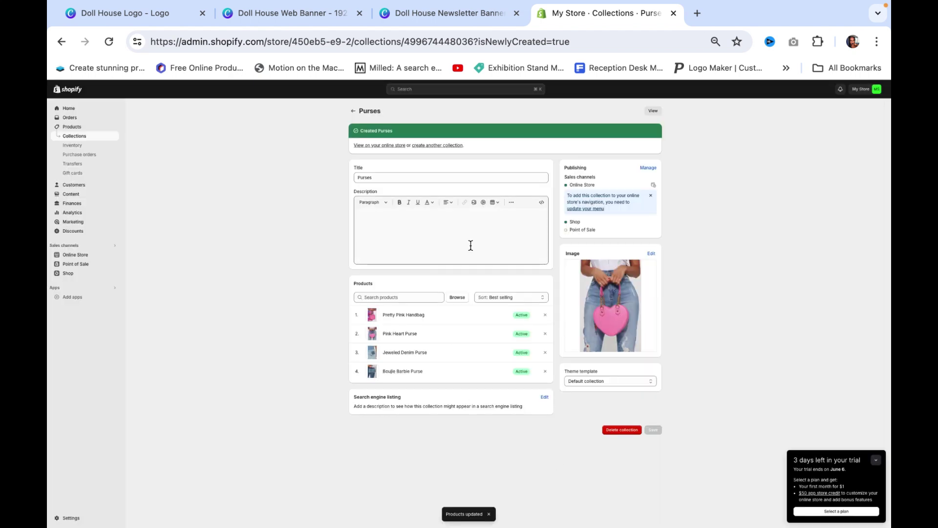
pyautogui.click(353, 110)
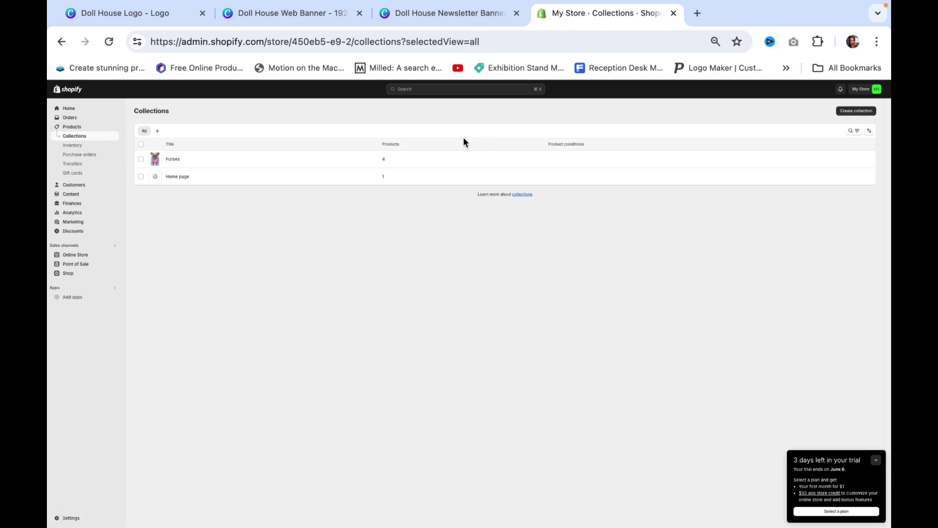
# Create and save an Accessories collection with IMG-8966.webp as its image
pyautogui.click(857, 111)
pyautogui.click(430, 142)
pyautogui.write('Accessories')
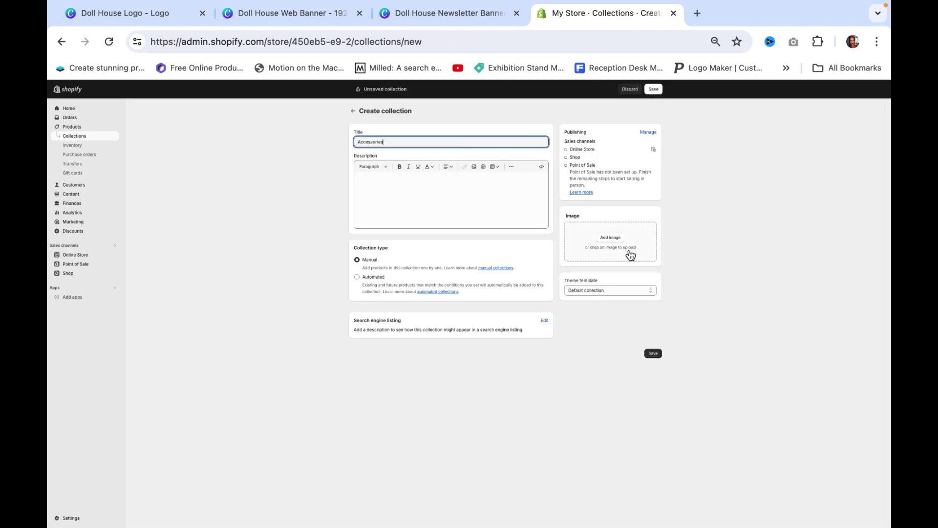
pyautogui.click(623, 246)
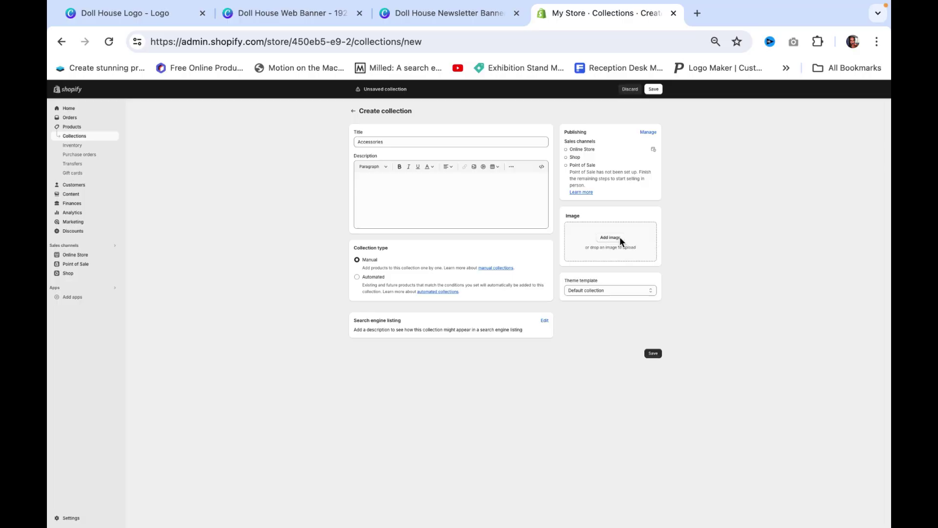
pyautogui.click(619, 236)
pyautogui.click(247, 152)
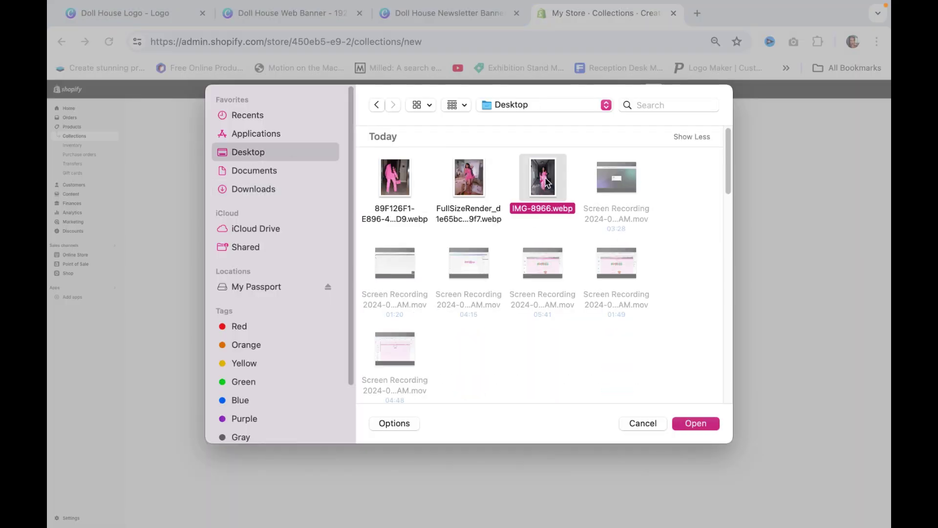
pyautogui.doubleClick(547, 182)
pyautogui.click(653, 370)
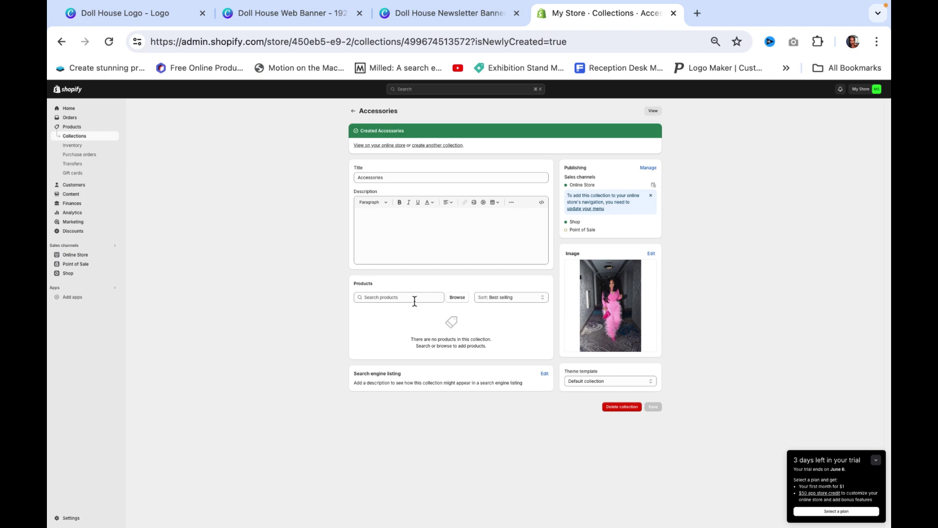
# Add Star Earings to the Accessories collection and return to the collections list
pyautogui.click(412, 297)
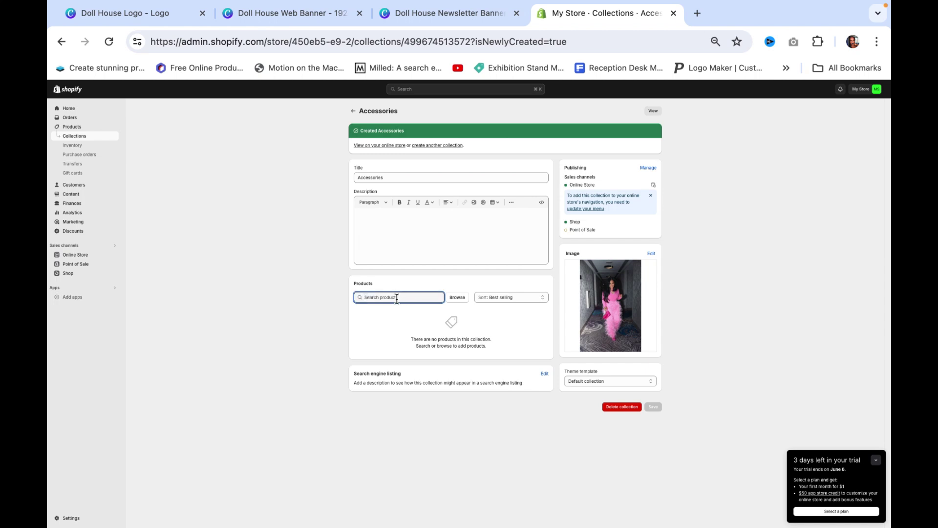
pyautogui.write('e')
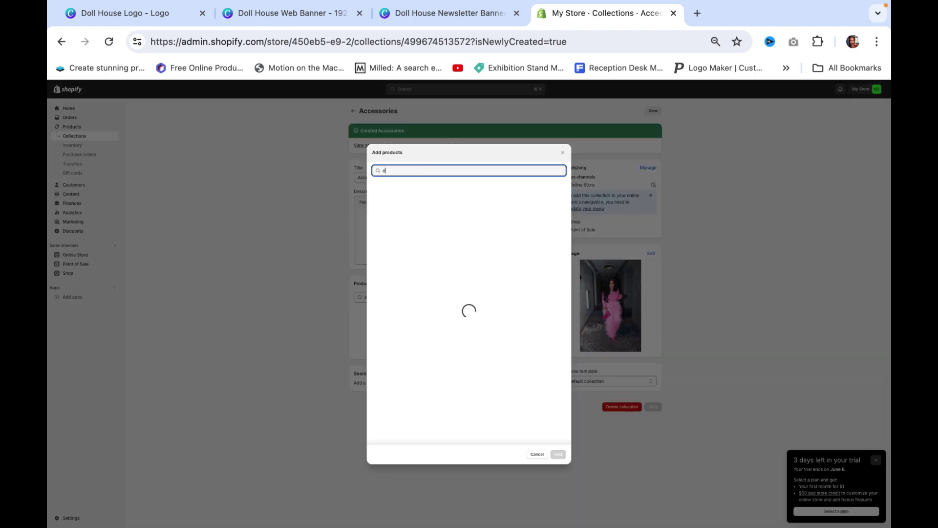
pyautogui.click(435, 188)
pyautogui.click(558, 454)
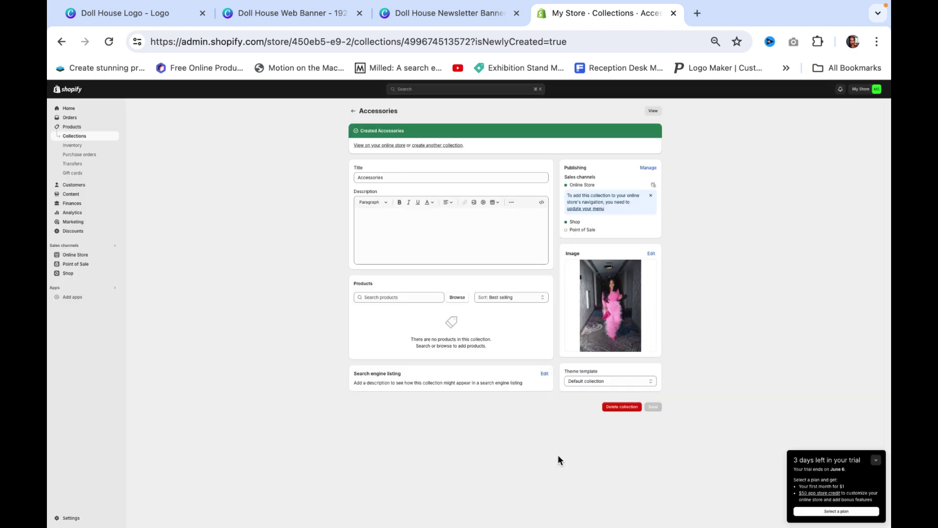
pyautogui.click(353, 111)
# Create and save a Dresses collection with a pink outfit photo
pyautogui.click(843, 108)
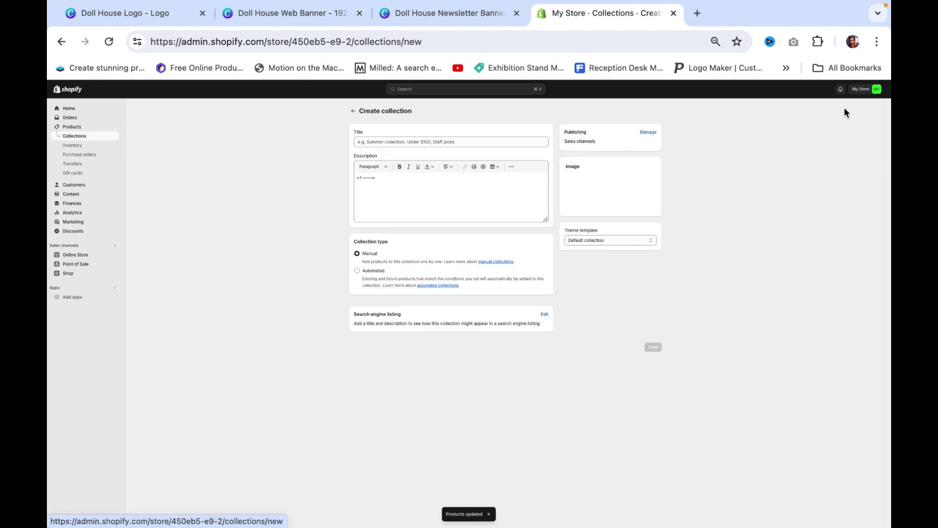
pyautogui.write('D')
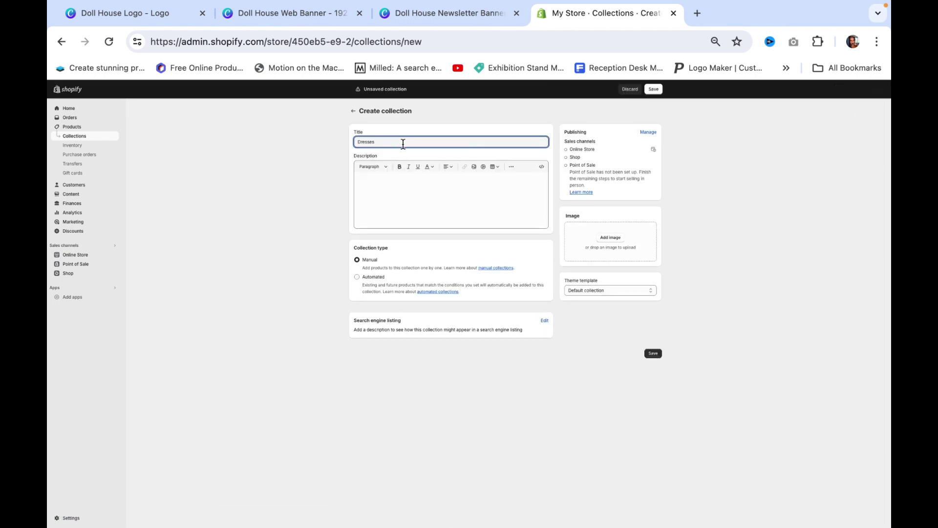
pyautogui.write('resses')
pyautogui.click(610, 230)
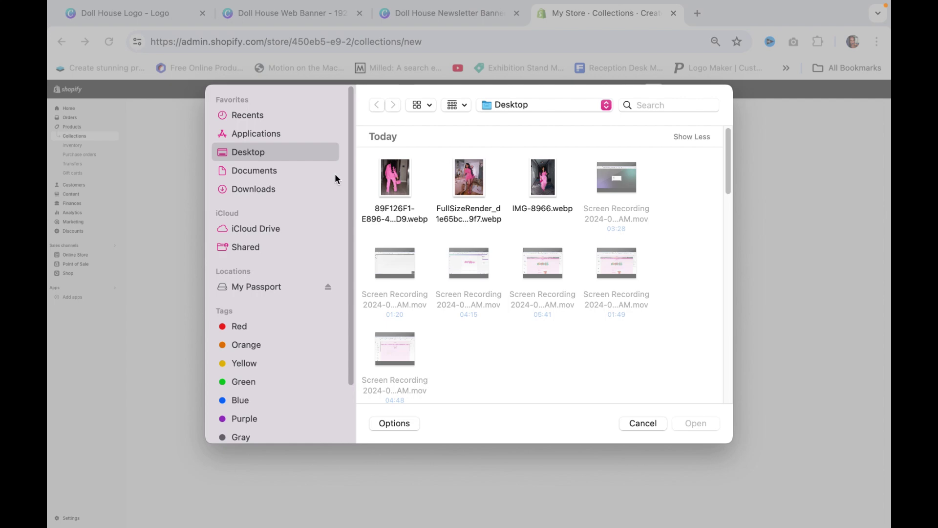
pyautogui.click(470, 185)
pyautogui.click(694, 422)
pyautogui.click(654, 370)
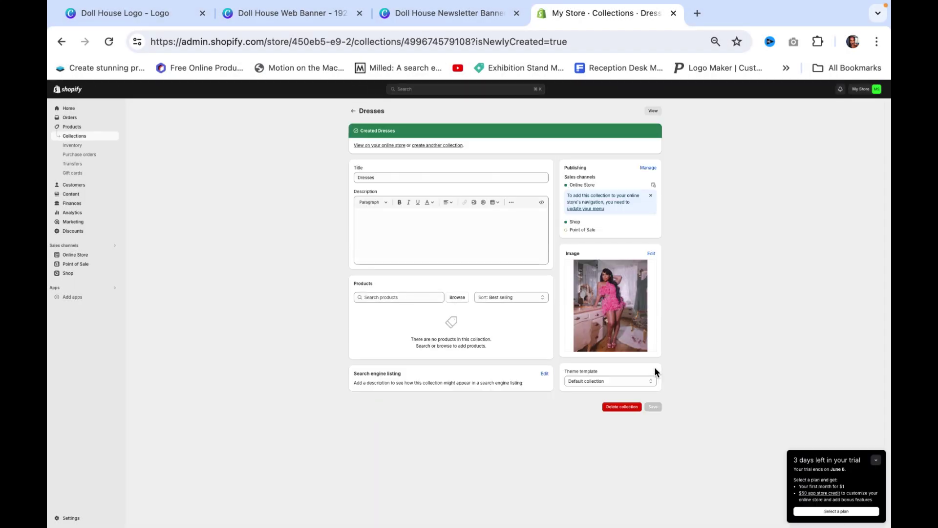
pyautogui.click(352, 116)
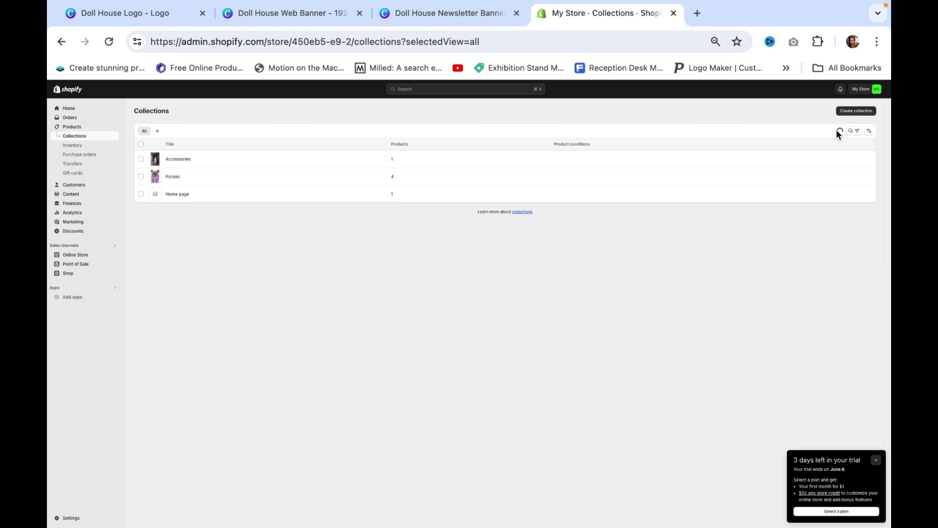
# Create and save a Pants collection with a pink outfit image
pyautogui.click(856, 109)
pyautogui.click(364, 142)
pyautogui.write('Pants')
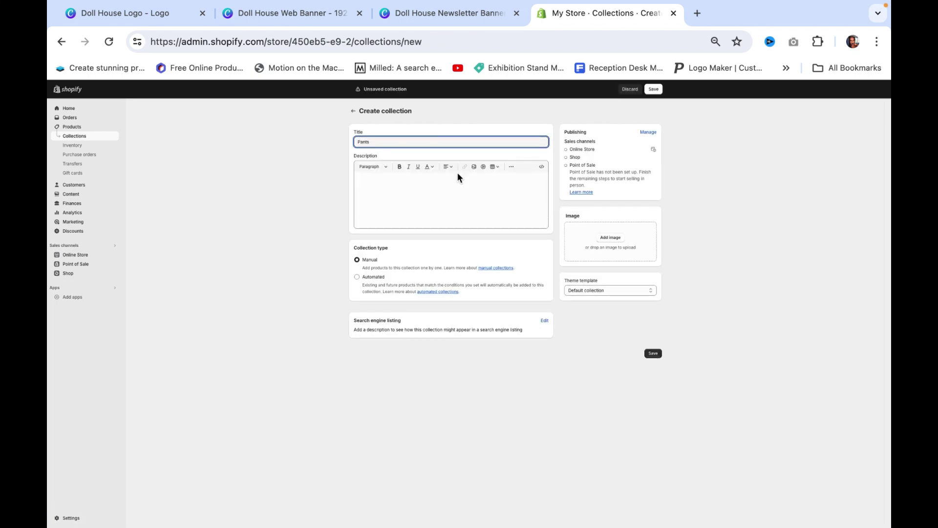
pyautogui.click(603, 238)
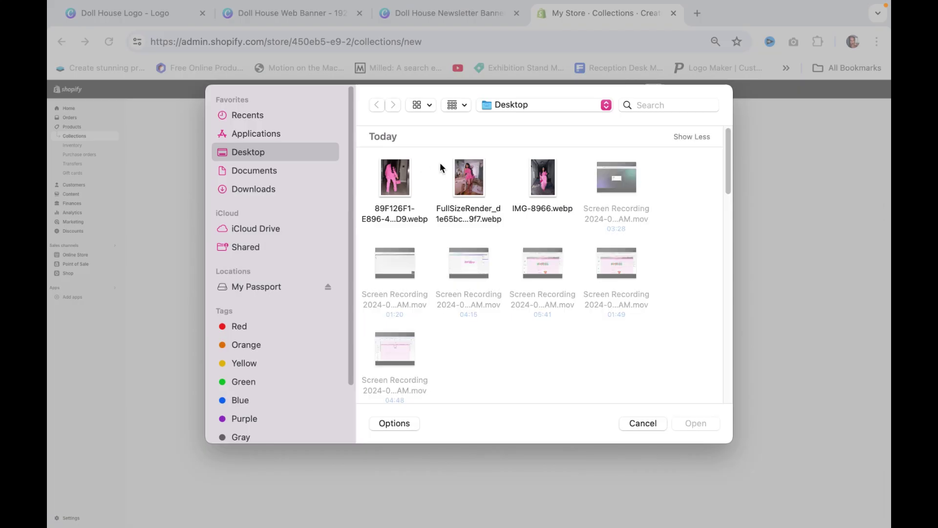
pyautogui.click(392, 181)
pyautogui.click(695, 423)
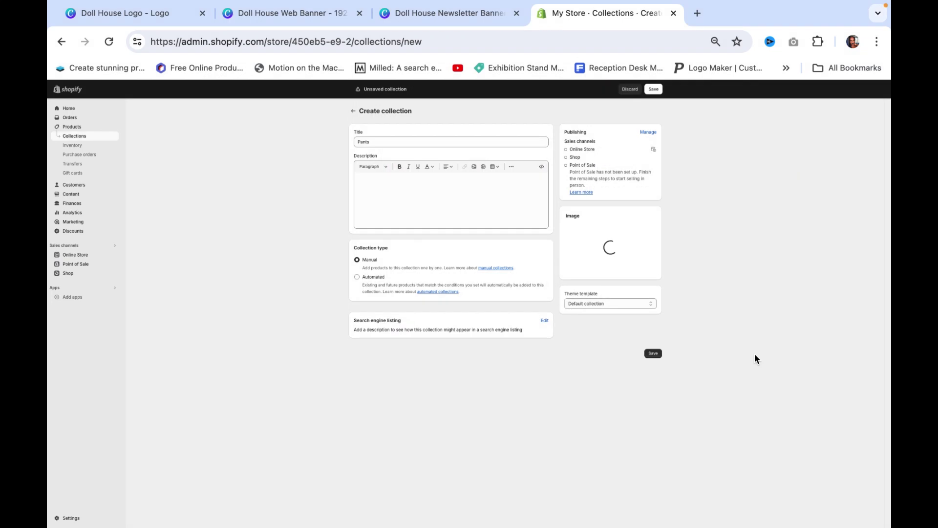
pyautogui.click(653, 369)
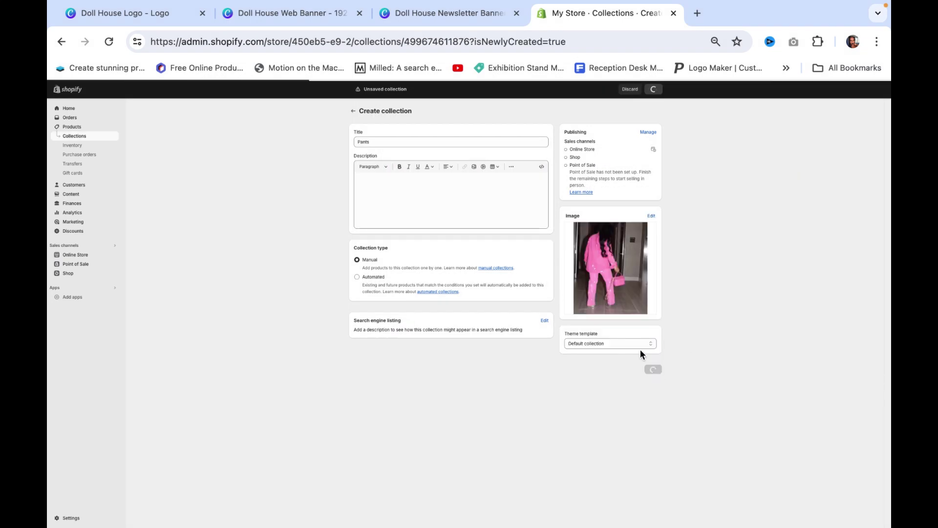
# Open the current theme in the editor and select the homepage collection list section
pyautogui.click(353, 111)
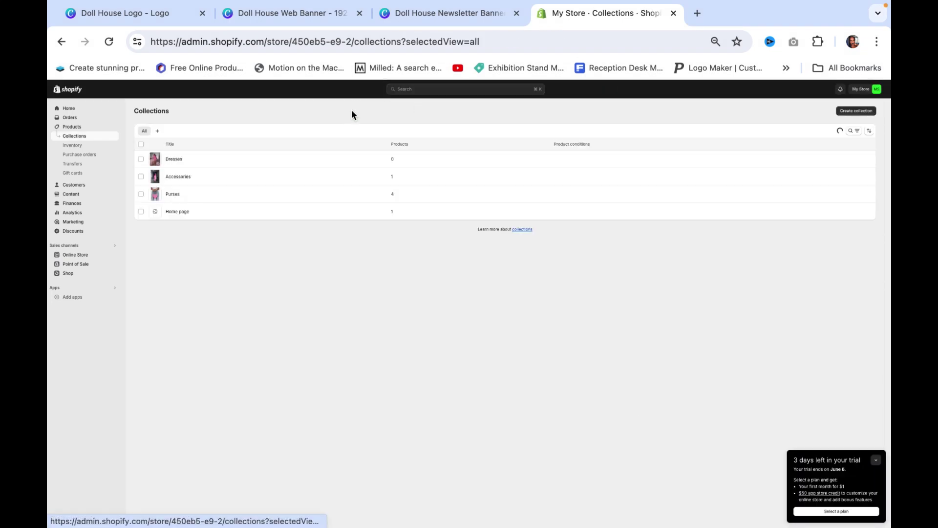
pyautogui.click(67, 255)
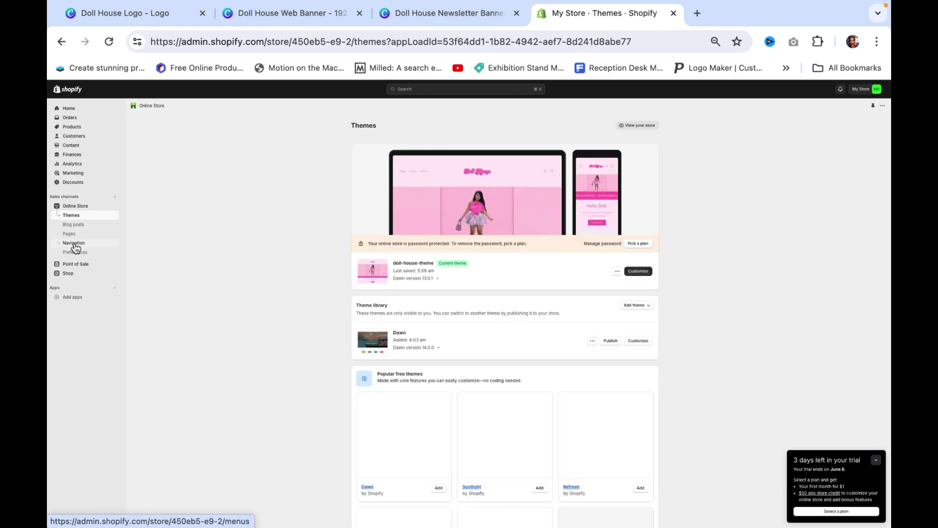
pyautogui.click(637, 271)
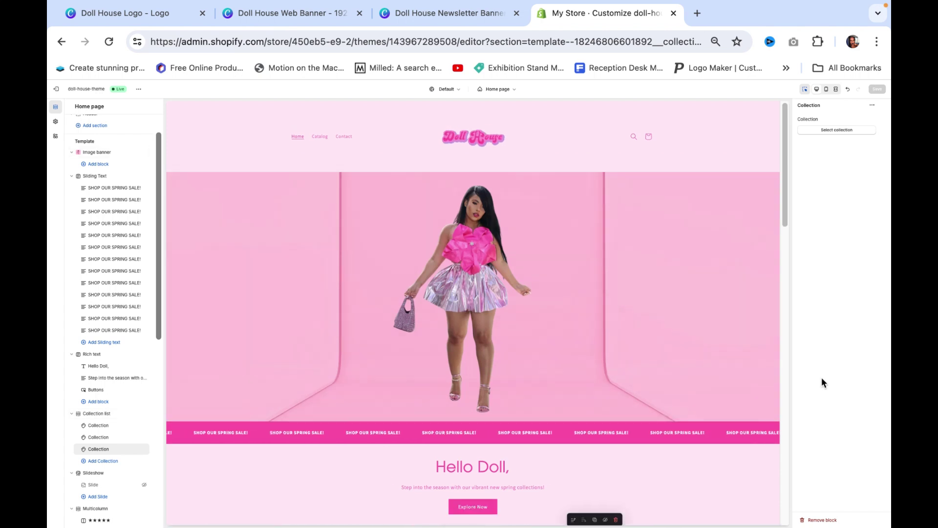
pyautogui.scroll(-2, 755, 397)
pyautogui.scroll(-5, 754, 395)
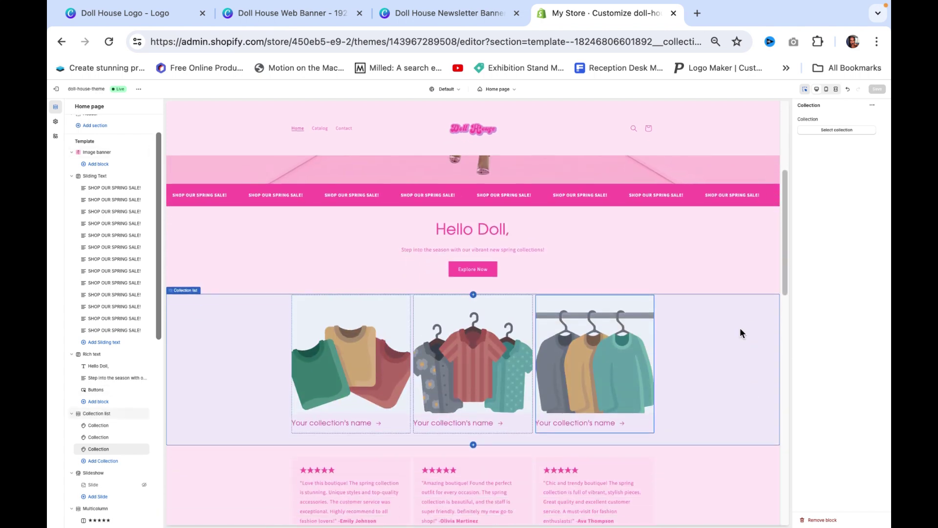
pyautogui.click(740, 329)
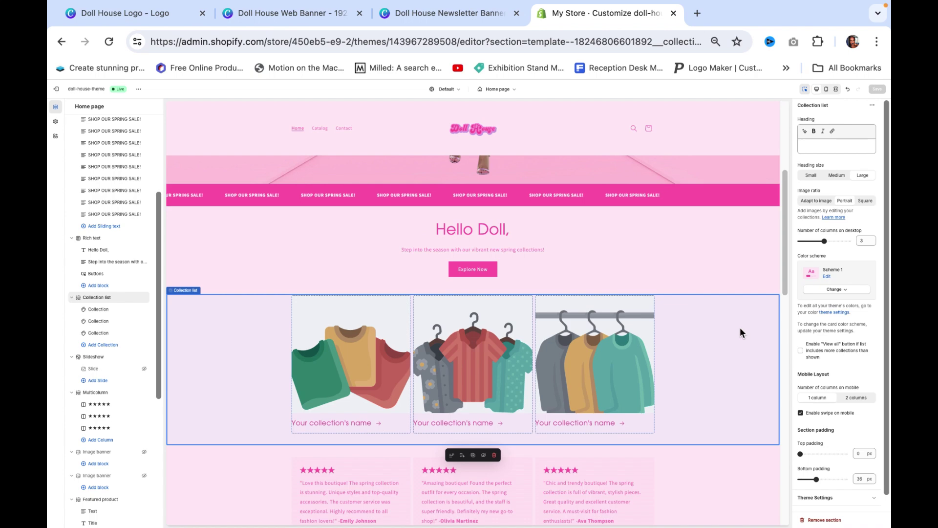
# Set the first collection card to Accessories and save the theme
pyautogui.click(99, 309)
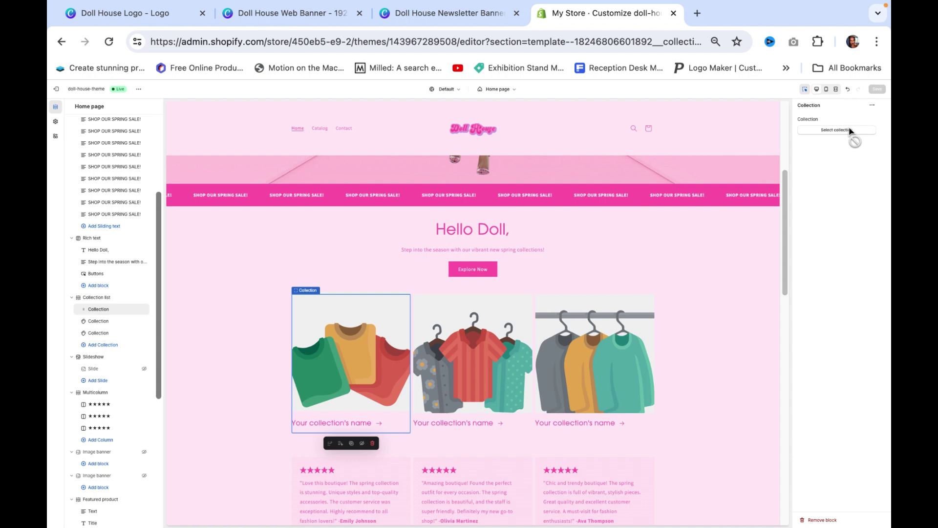
pyautogui.click(849, 129)
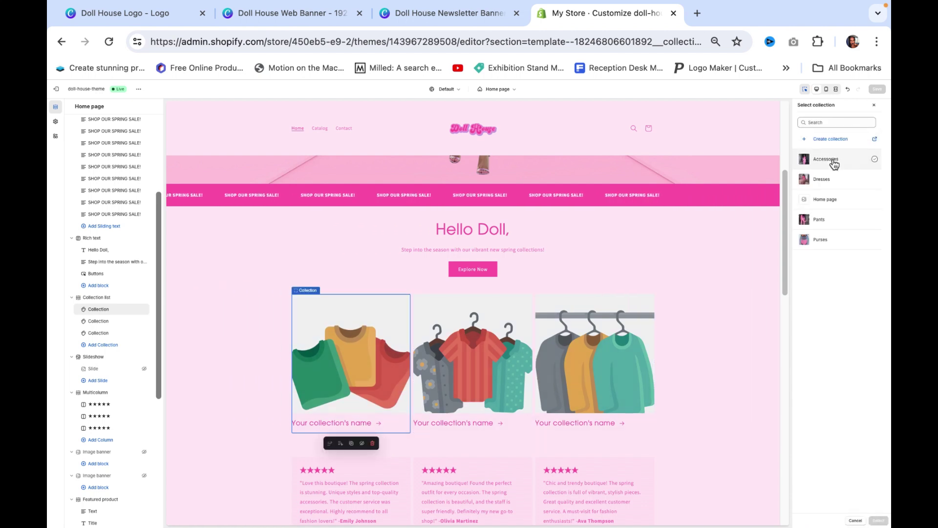
pyautogui.click(835, 165)
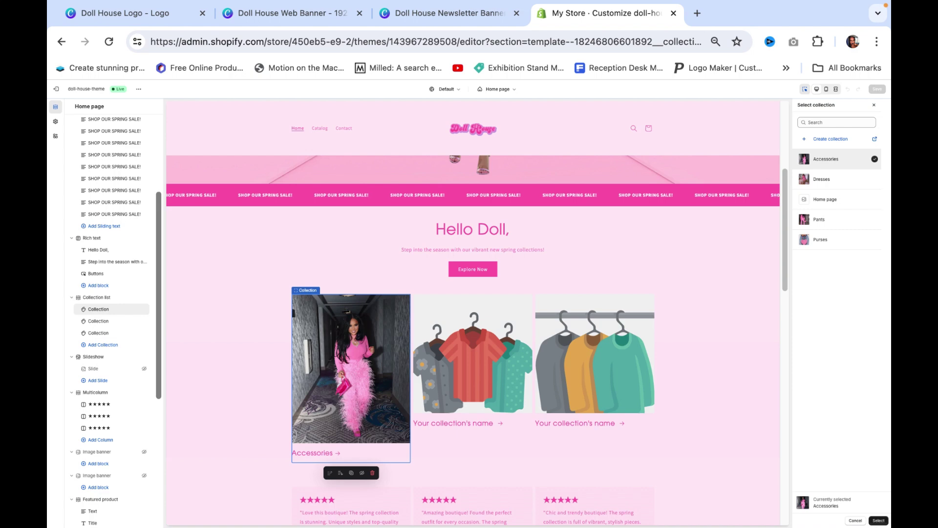
pyautogui.click(878, 522)
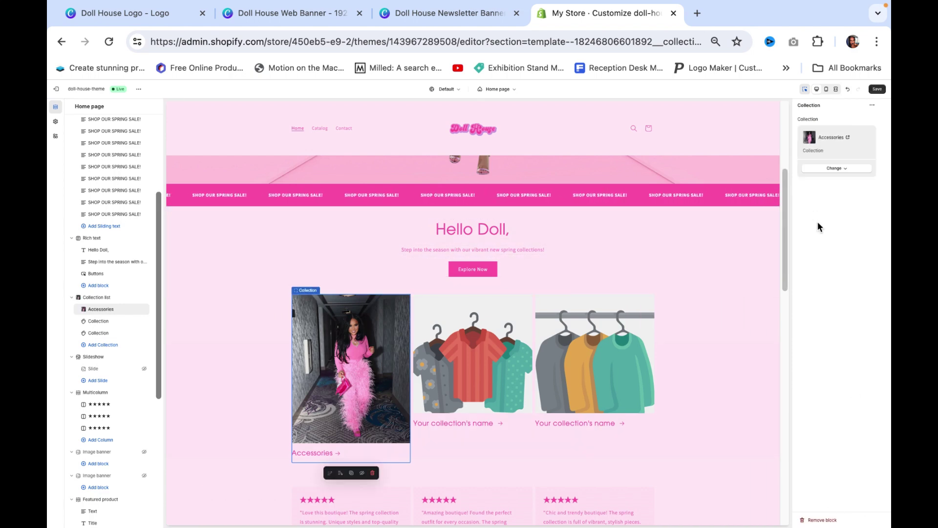
pyautogui.press('super+s')
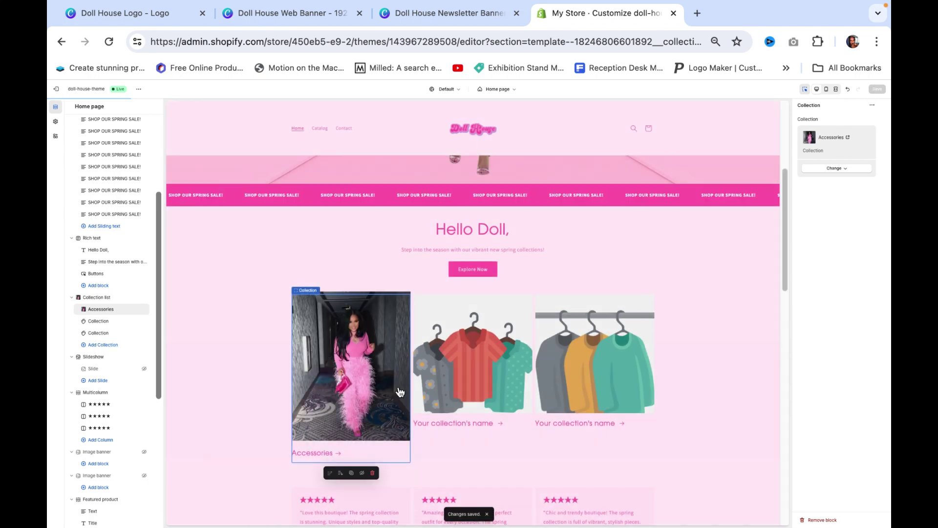
# Set the second collection card to Dresses and save the theme
pyautogui.click(103, 322)
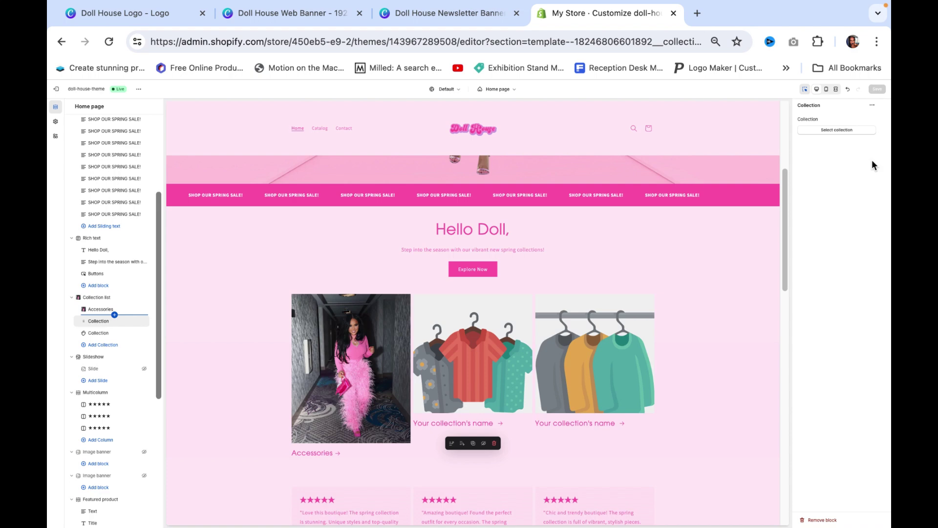
pyautogui.click(851, 131)
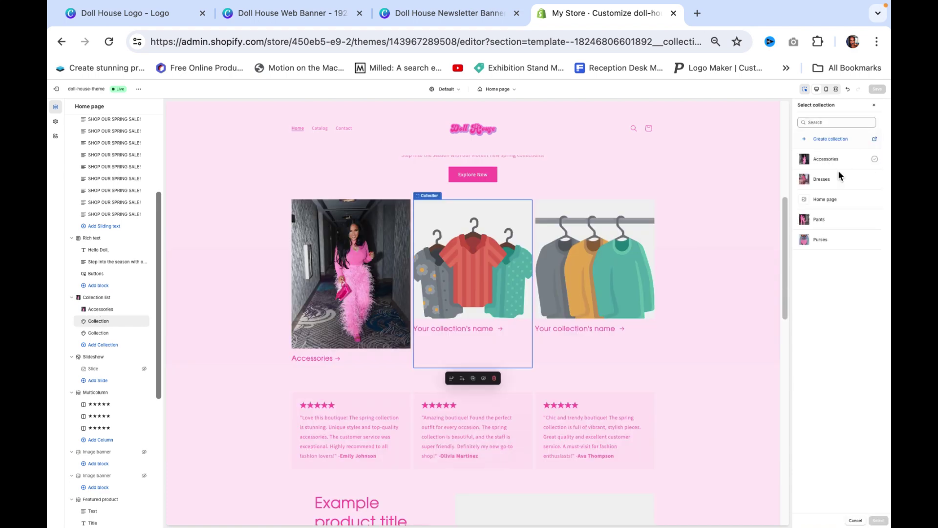
pyautogui.click(841, 178)
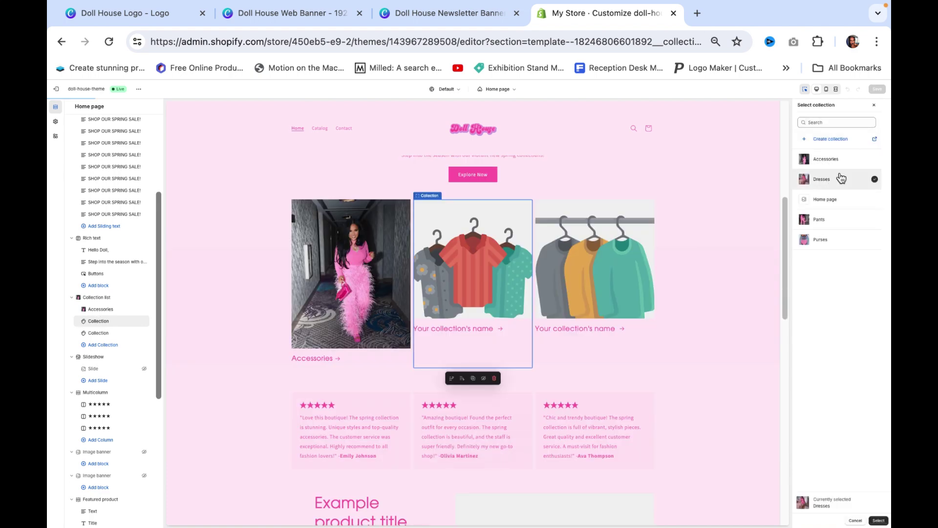
pyautogui.click(879, 521)
pyautogui.click(878, 90)
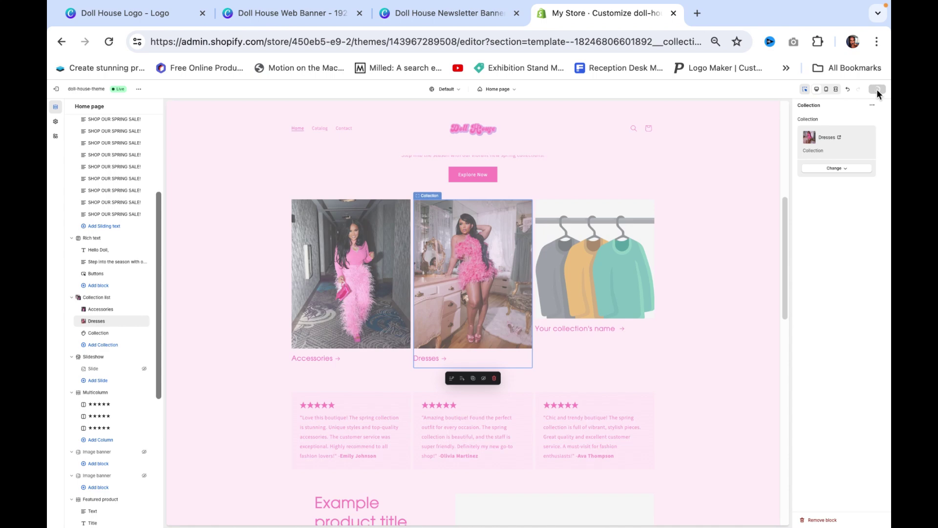
# Set the third collection card to the Pants collection
pyautogui.click(97, 334)
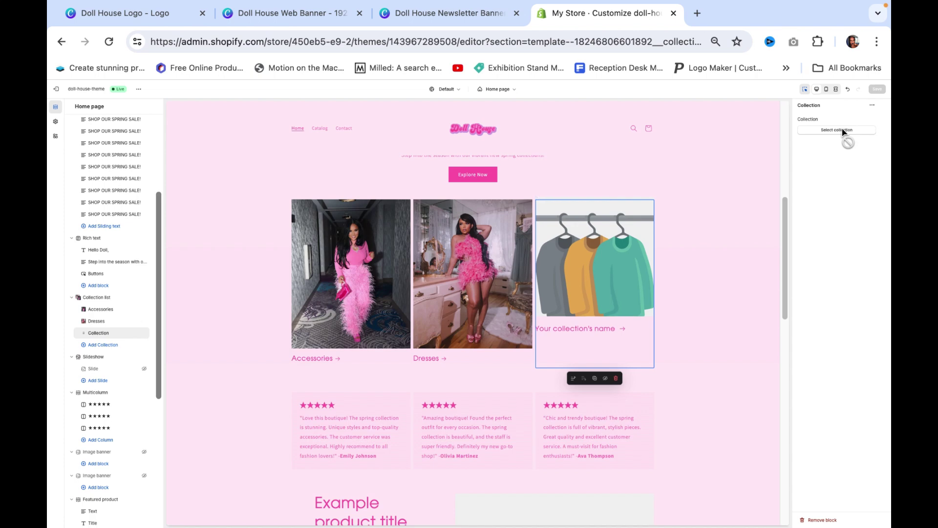
pyautogui.click(844, 130)
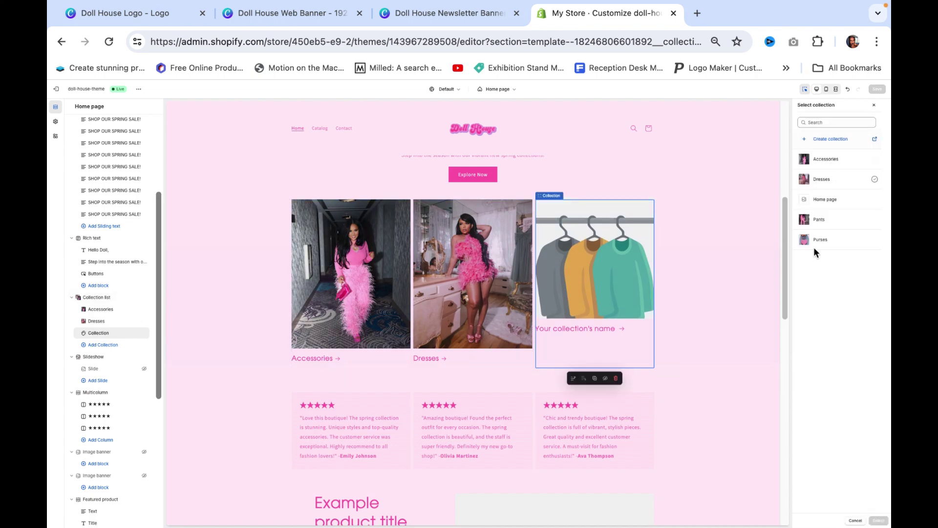
pyautogui.click(824, 225)
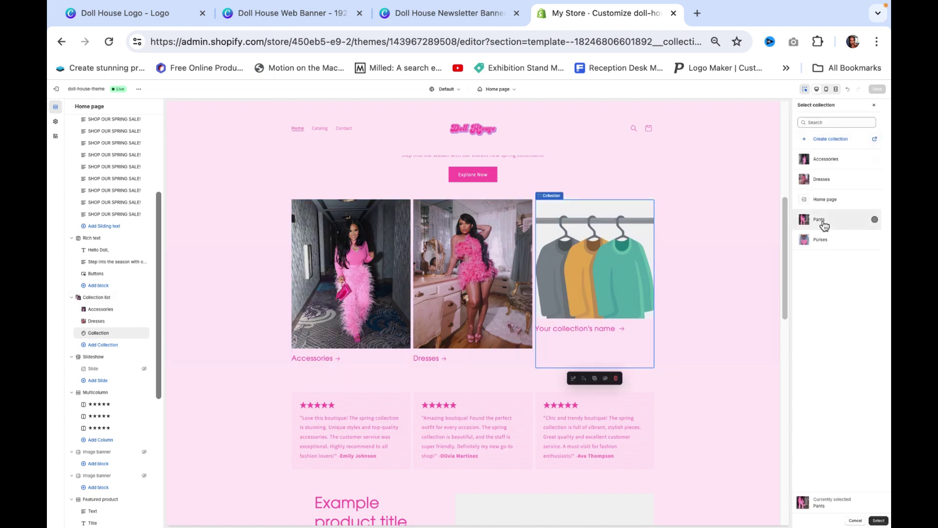
pyautogui.click(879, 521)
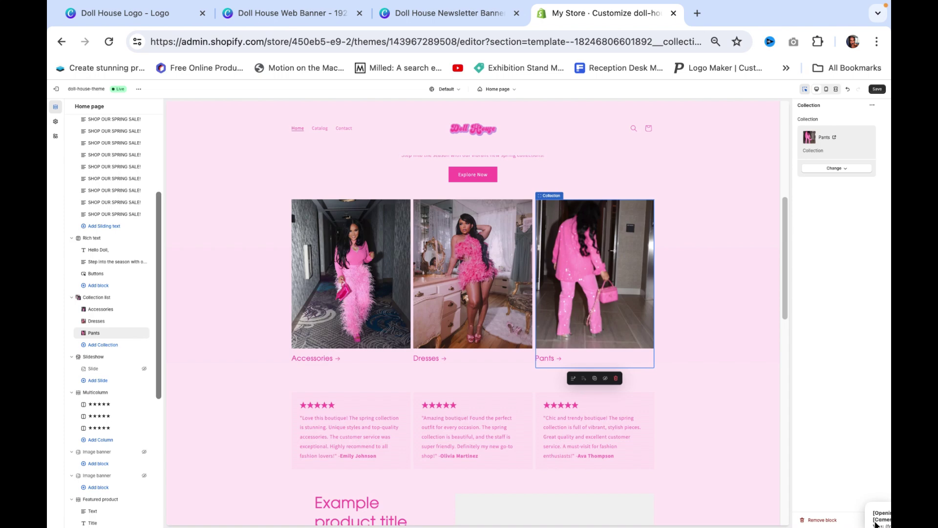
# Save the homepage changes and preview the page in mobile view
pyautogui.click(878, 90)
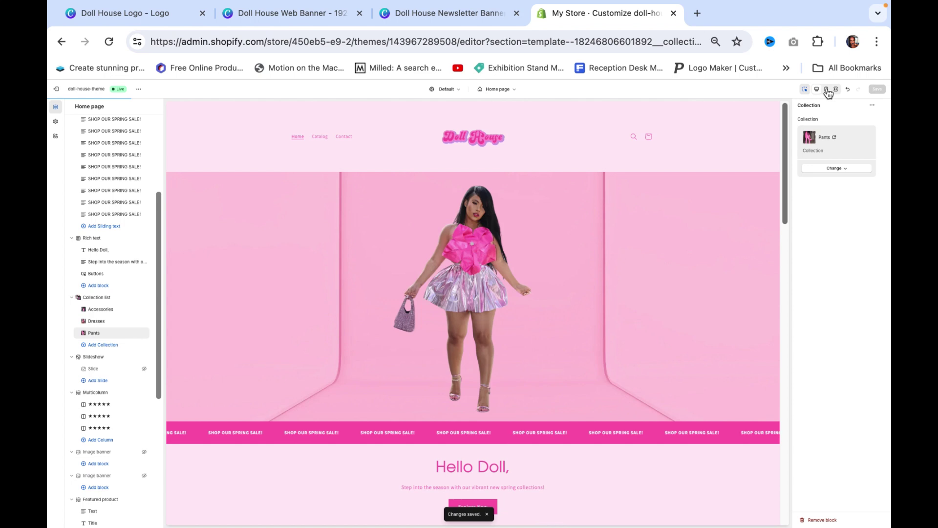
pyautogui.click(826, 89)
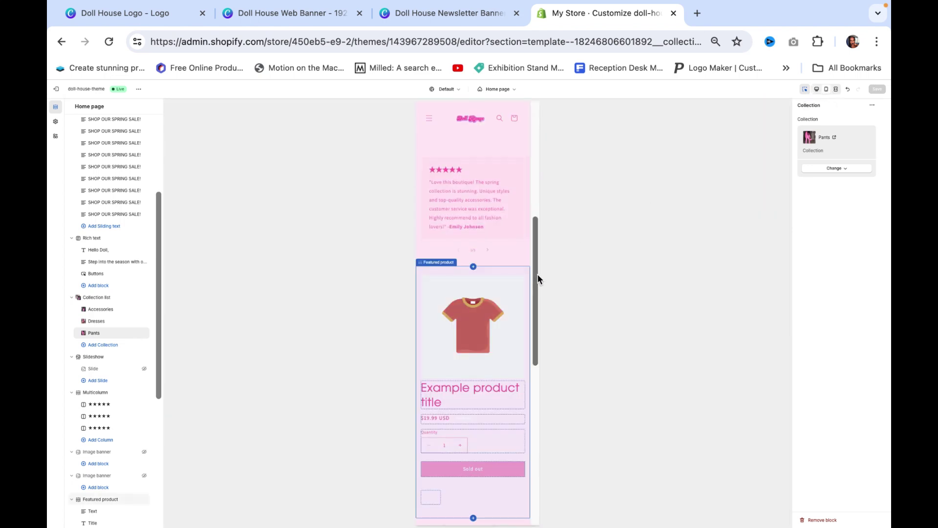
pyautogui.moveTo(536, 274); pyautogui.dragTo(550, 151)
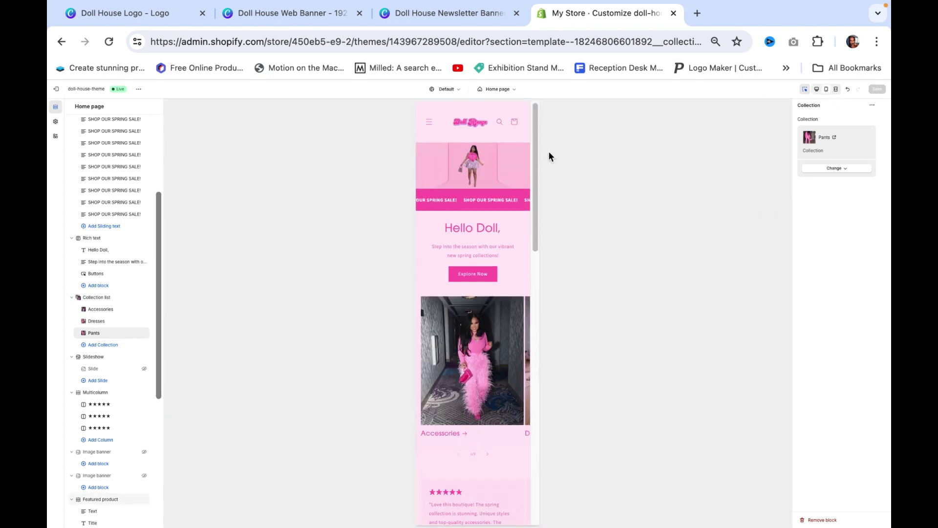
# Switch to the full-width preview, scroll through it, then return to editing
pyautogui.click(835, 89)
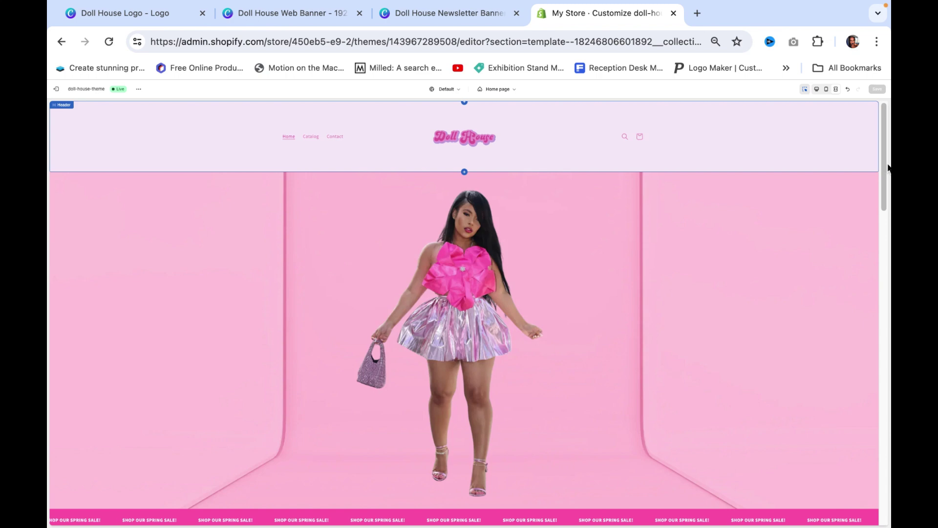
pyautogui.scroll(-3, 889, 208)
pyautogui.moveTo(888, 205); pyautogui.dragTo(878, 117)
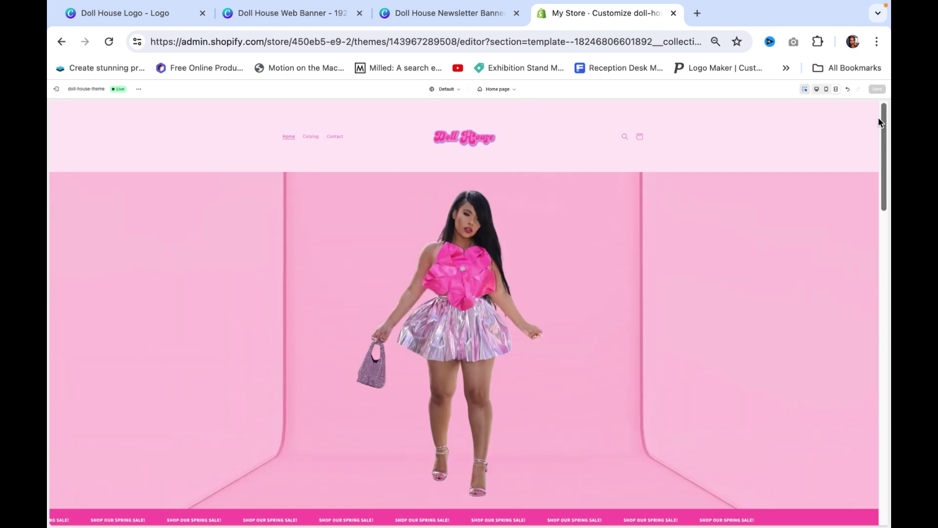
pyautogui.click(818, 93)
pyautogui.scroll(-3, 663, 413)
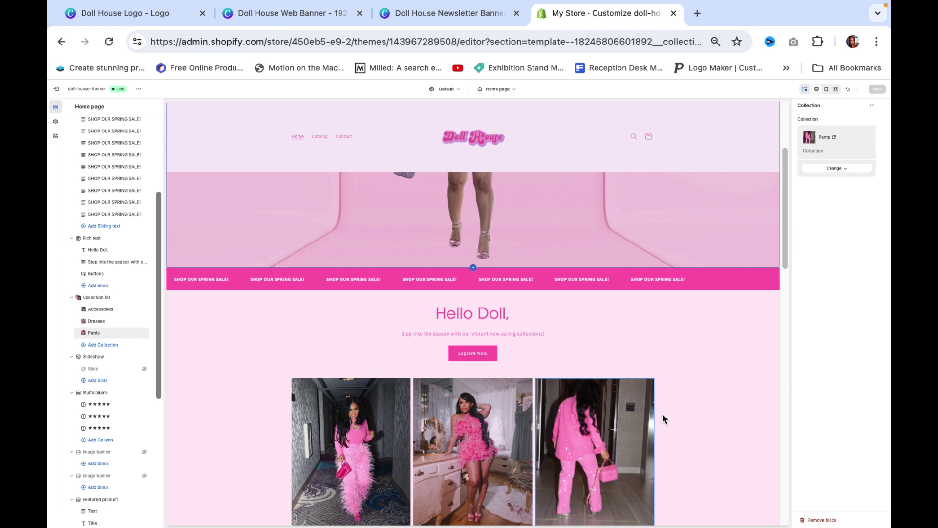
pyautogui.scroll(-7, 663, 416)
# Open the Featured product section's settings and choose to change its product
pyautogui.click(708, 329)
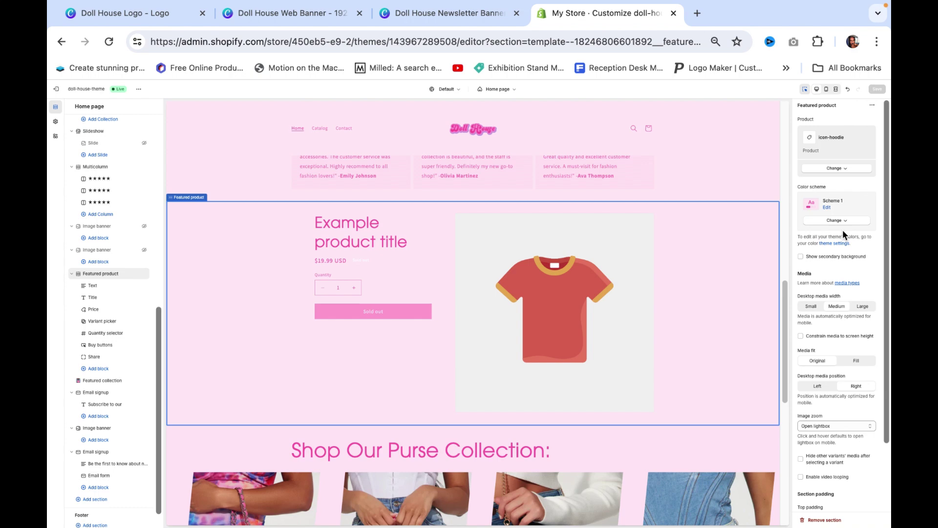
pyautogui.scroll(-1, 843, 233)
pyautogui.click(841, 164)
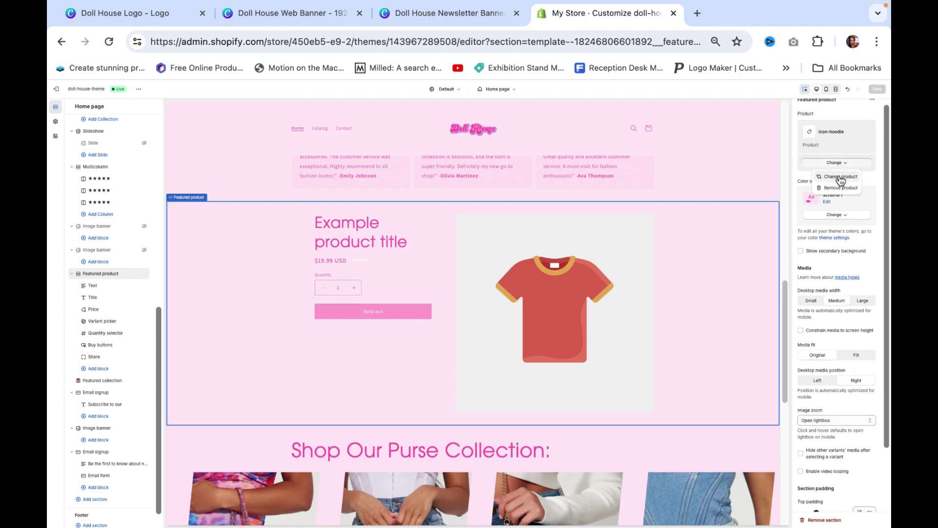
pyautogui.click(840, 178)
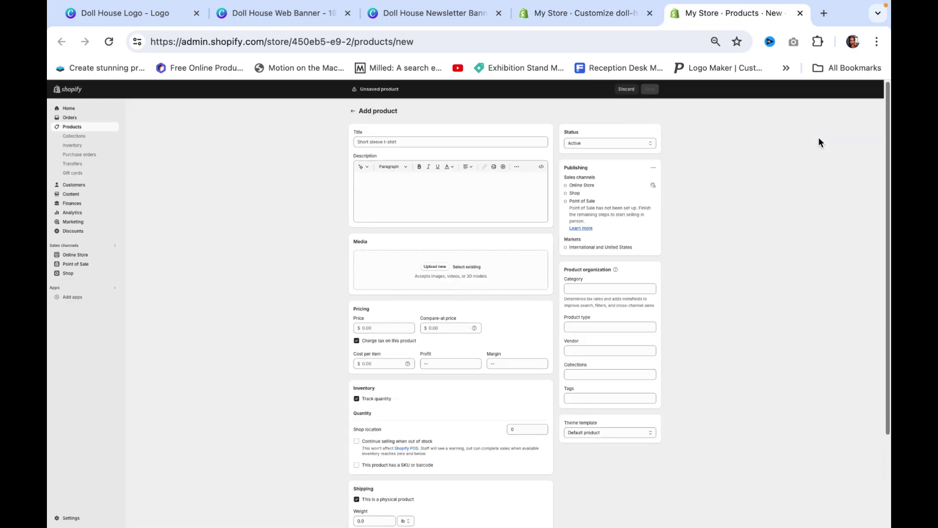
# Title the new product Pink Blazer and upload its pink outfit photo from Downloads
pyautogui.click(478, 141)
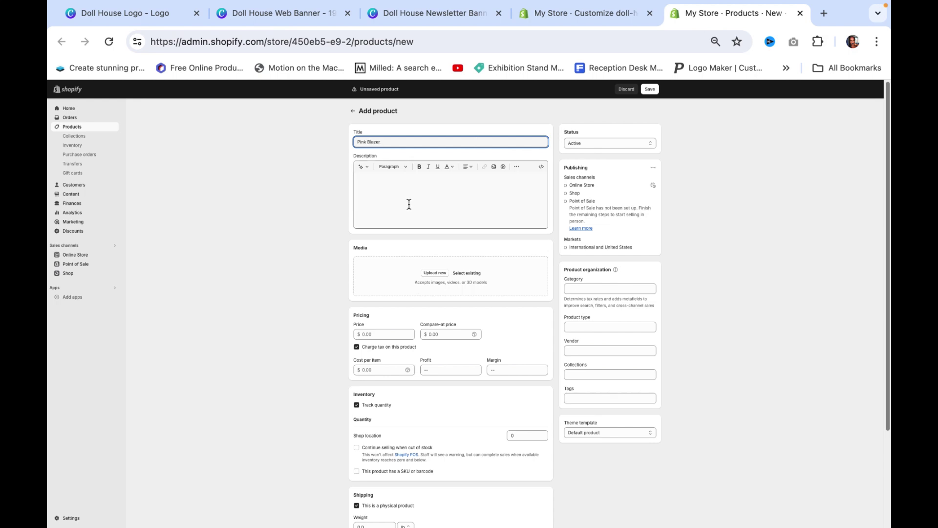
pyautogui.click(435, 273)
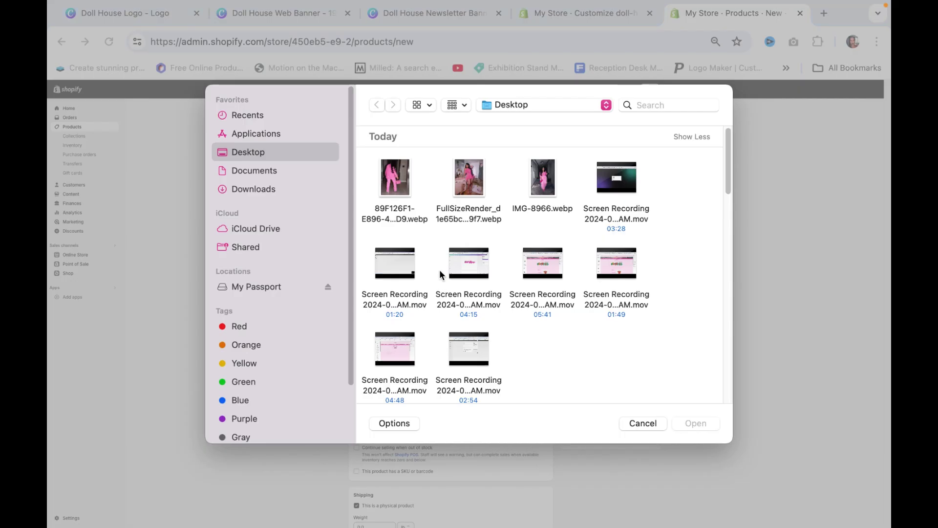
pyautogui.scroll(-3, 441, 275)
pyautogui.click(248, 189)
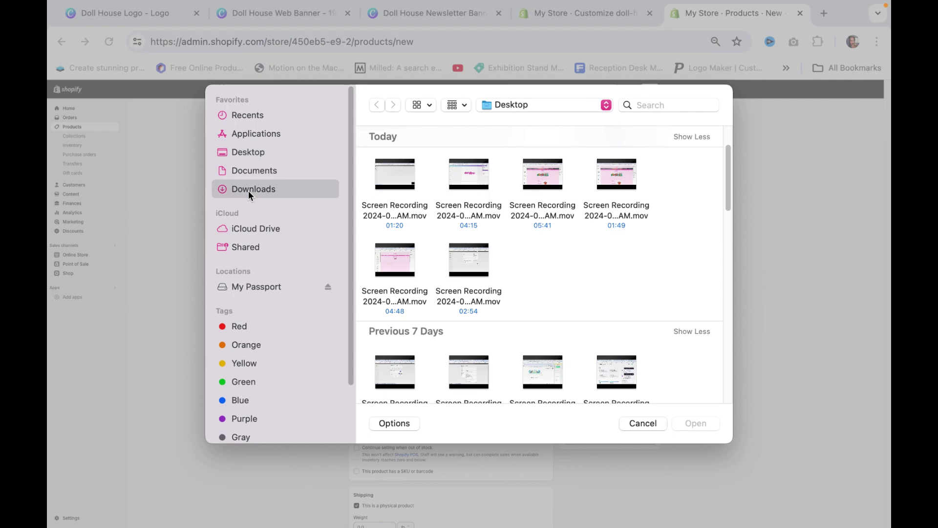
pyautogui.doubleClick(403, 353)
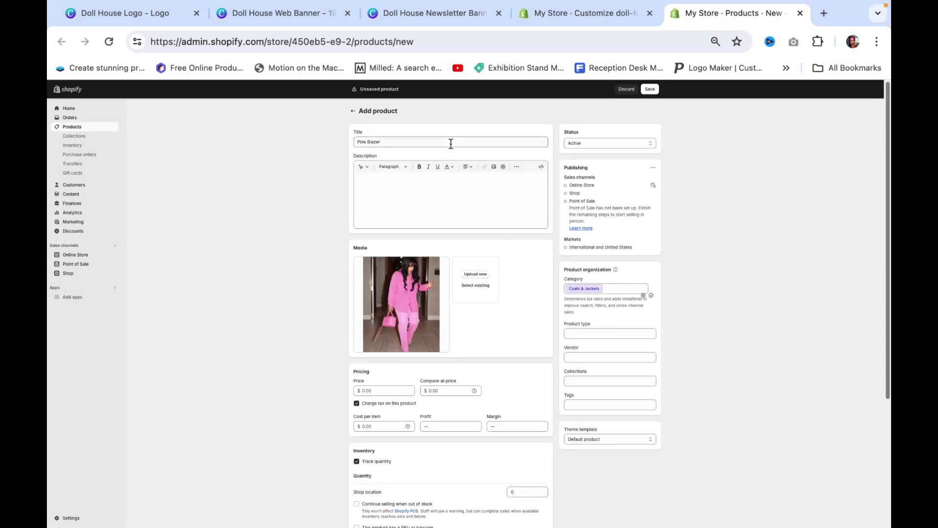
pyautogui.scroll(-3, 387, 296)
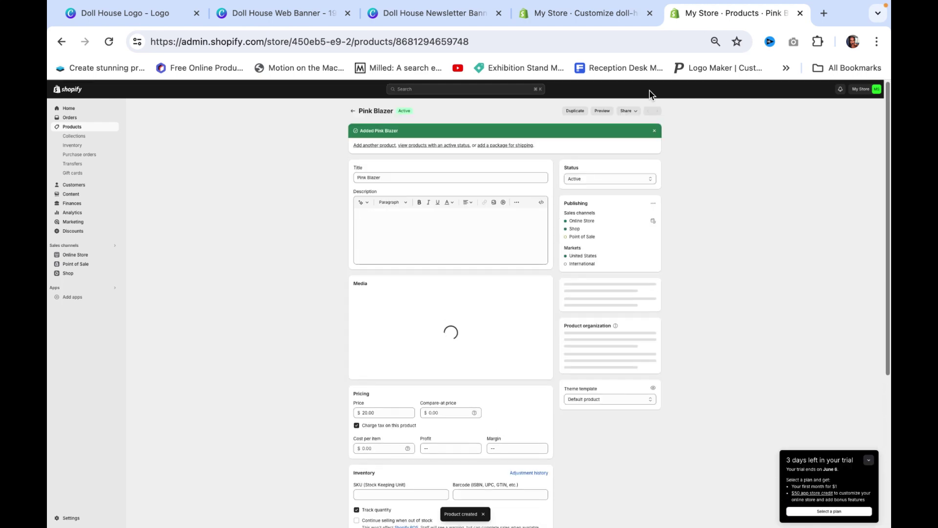
# Return to the theme editor and reload it so the Pink Blazer product becomes available
pyautogui.click(588, 17)
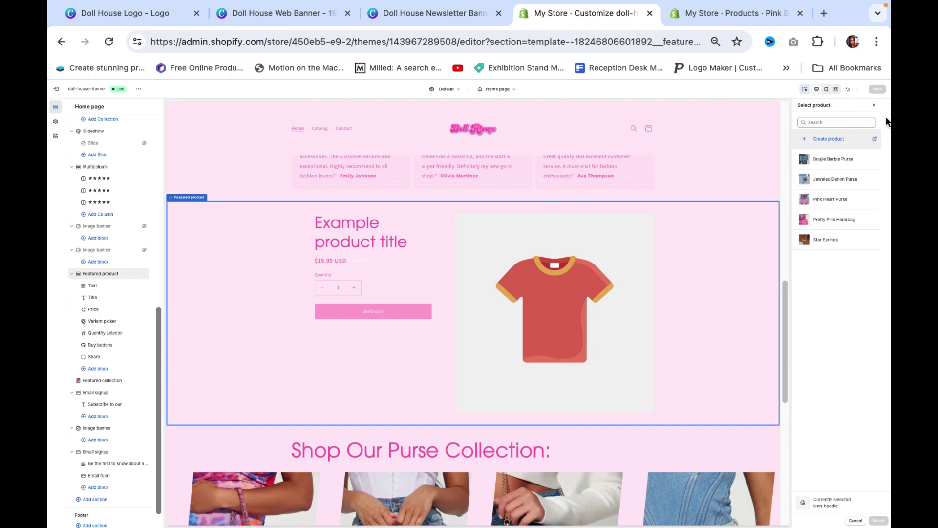
pyautogui.click(875, 106)
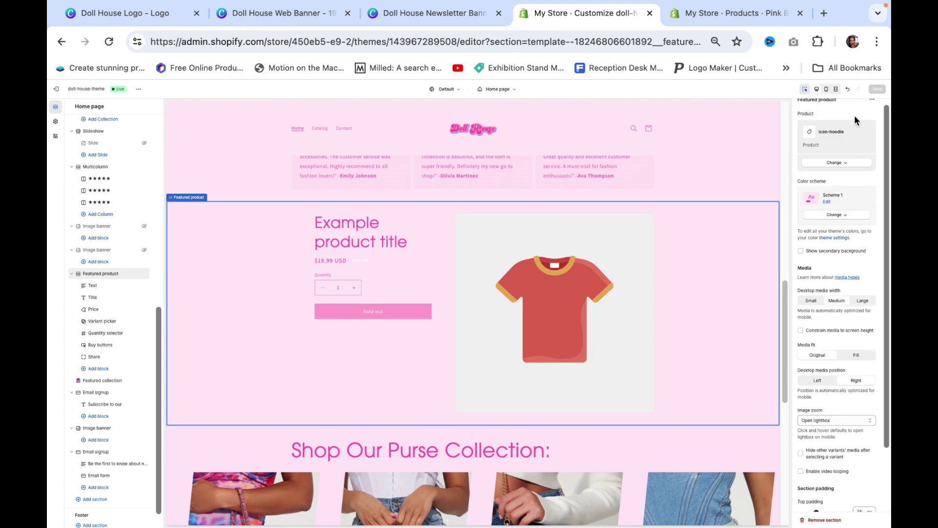
pyautogui.click(837, 163)
pyautogui.click(837, 177)
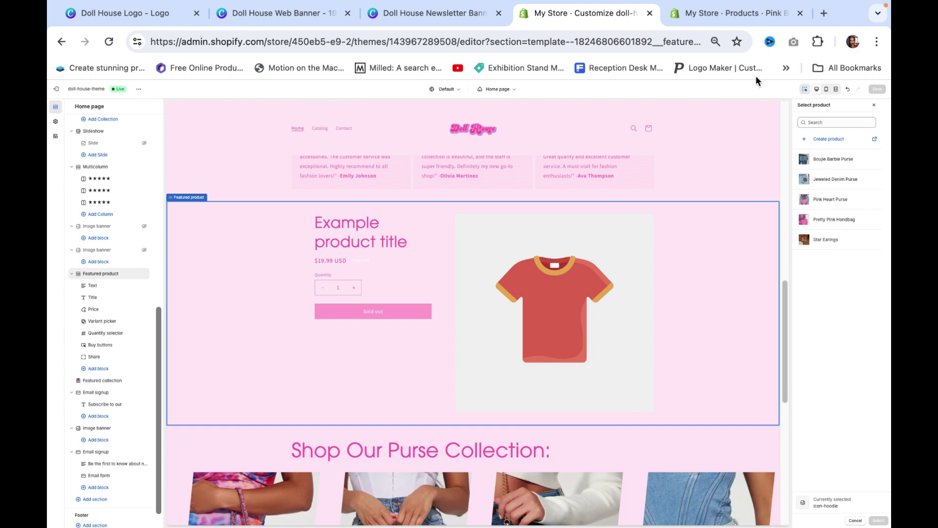
pyautogui.click(646, 35)
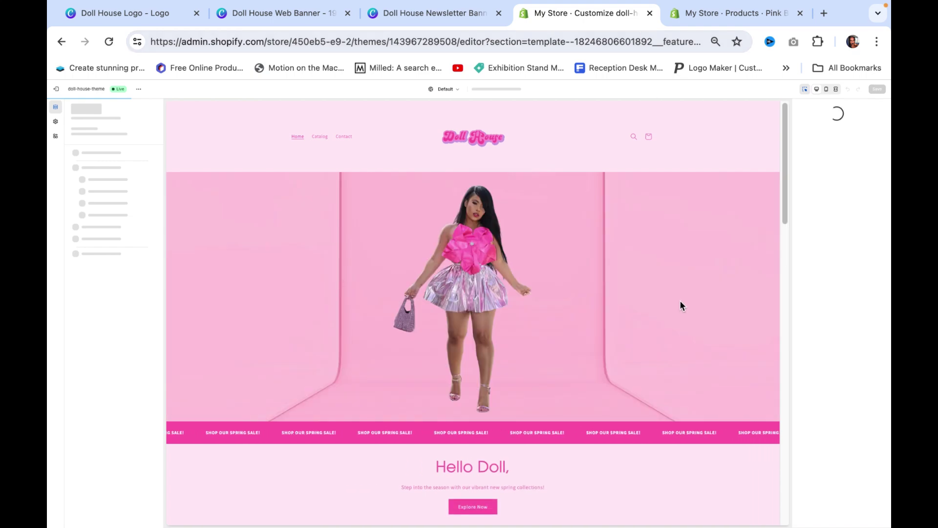
pyautogui.scroll(-4, 777, 225)
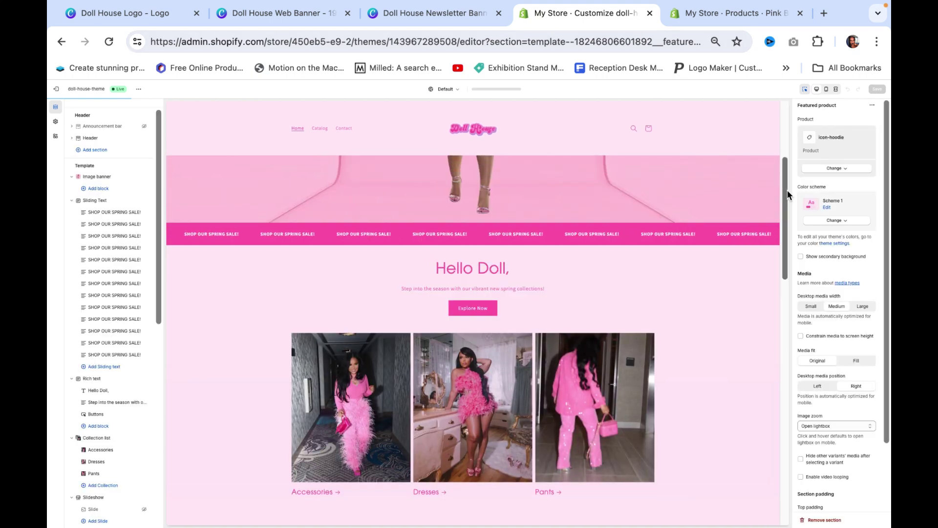
pyautogui.scroll(-3, 785, 205)
pyautogui.moveTo(782, 242); pyautogui.dragTo(781, 291)
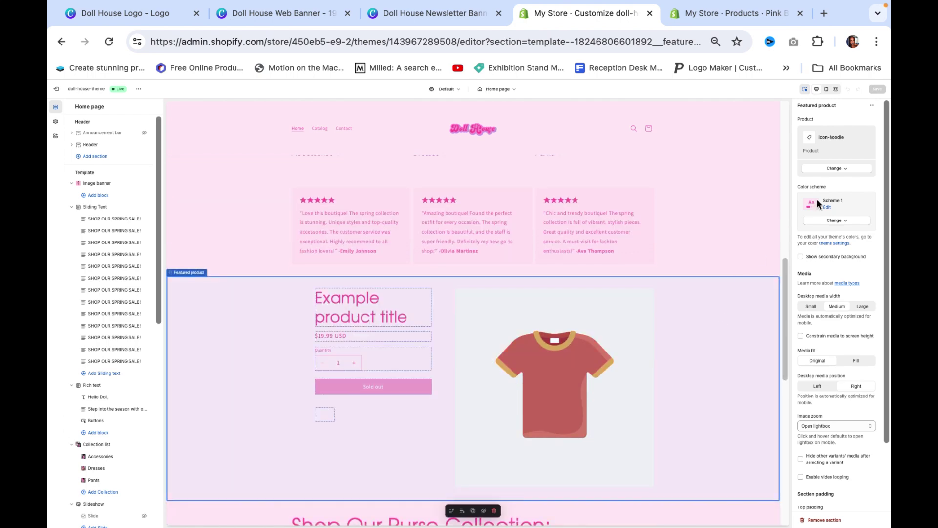
# Choose Pink Blazer as the Featured product section's product
pyautogui.click(836, 168)
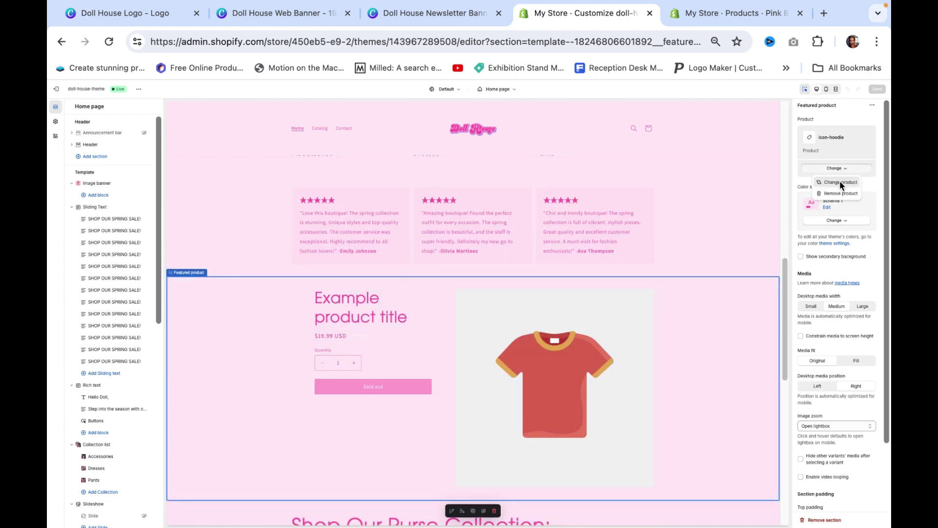
pyautogui.click(840, 183)
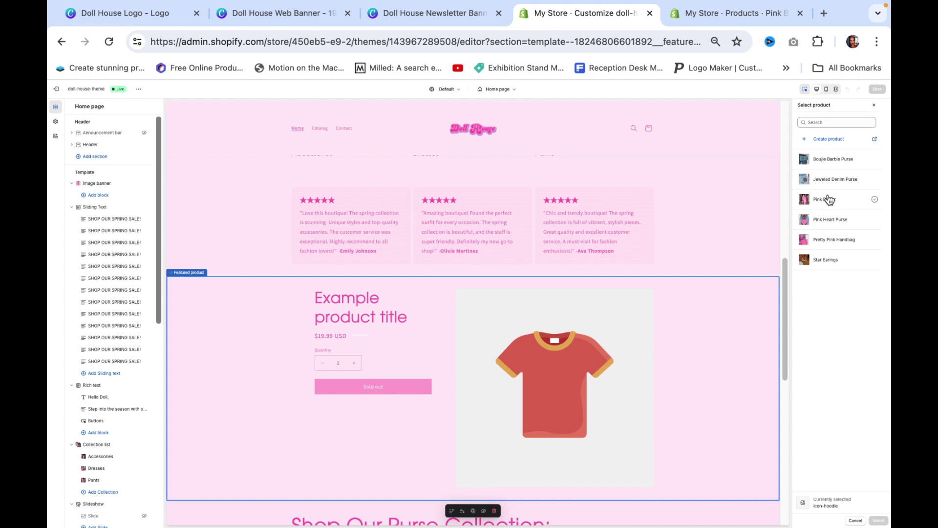
pyautogui.click(829, 199)
pyautogui.click(878, 520)
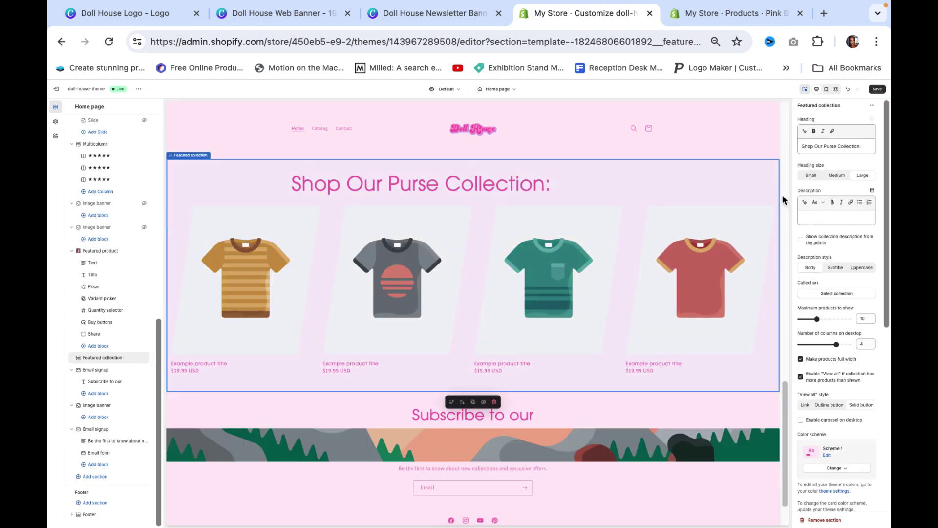
# Set the Featured collection section's collection to Purses
pyautogui.scroll(2, 738, 252)
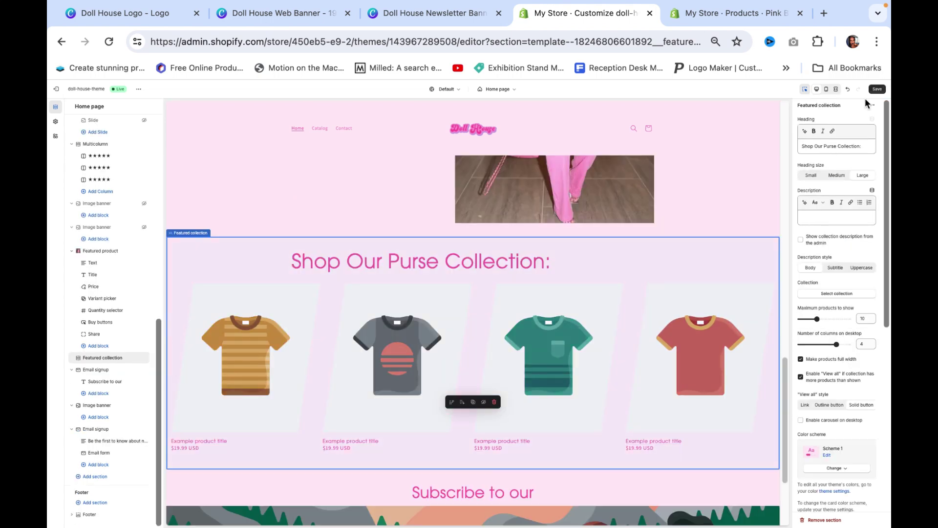
pyautogui.click(839, 295)
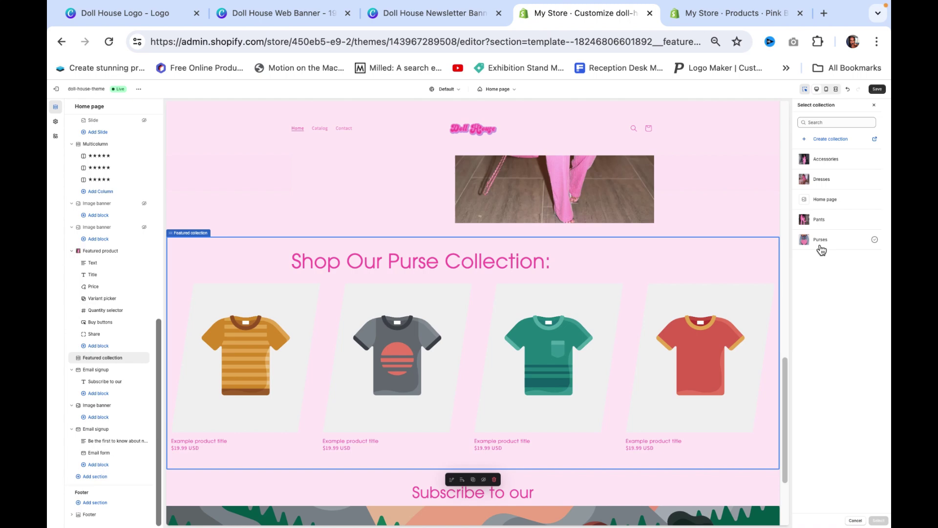
pyautogui.click(821, 244)
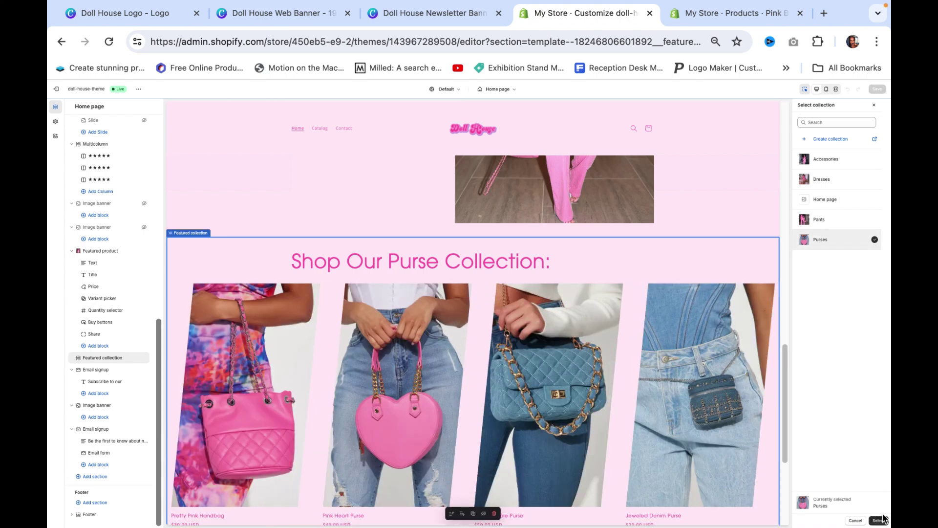
pyautogui.click(879, 521)
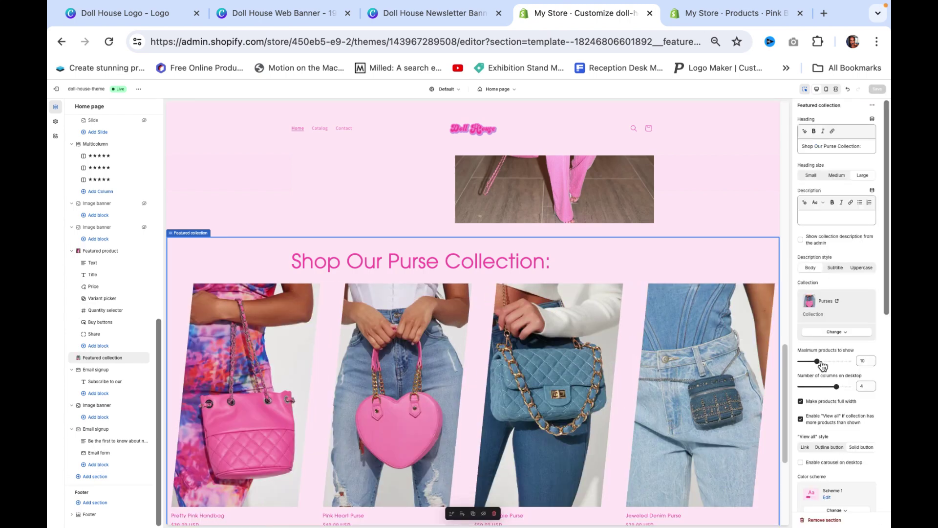
# Toggle Make products full width off and back on, leaving the purses full width
pyautogui.scroll(-1, 831, 386)
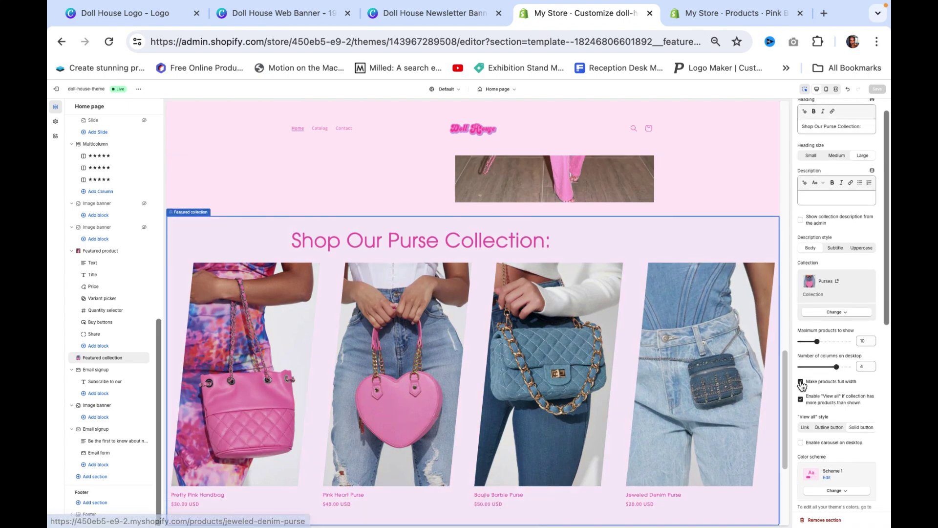
pyautogui.click(801, 382)
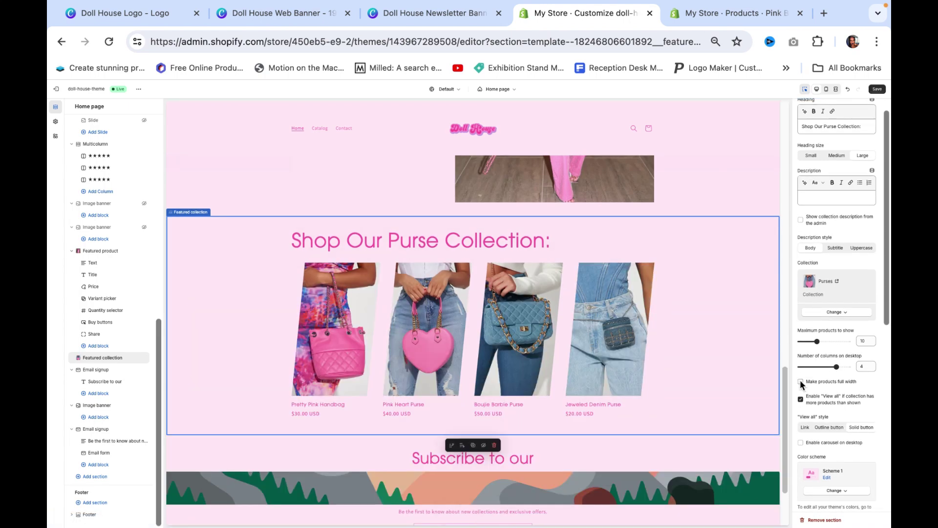
pyautogui.scroll(10, 641, 322)
pyautogui.scroll(5, 642, 327)
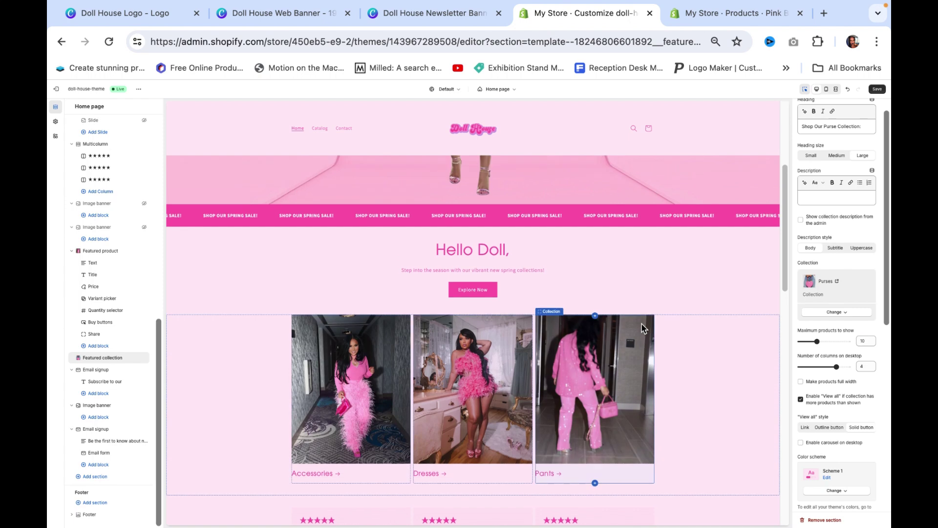
pyautogui.scroll(-15, 642, 328)
pyautogui.scroll(-1, 641, 323)
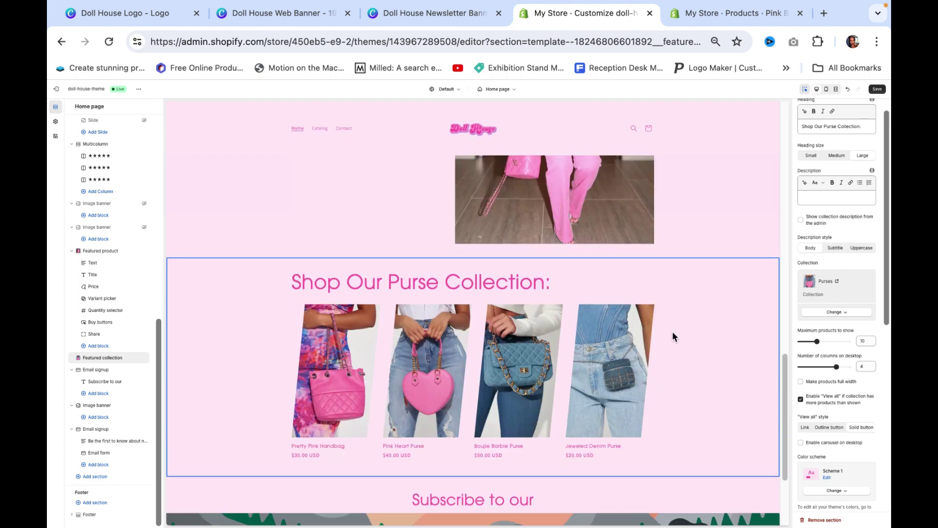
pyautogui.click(801, 381)
pyautogui.scroll(-2, 762, 397)
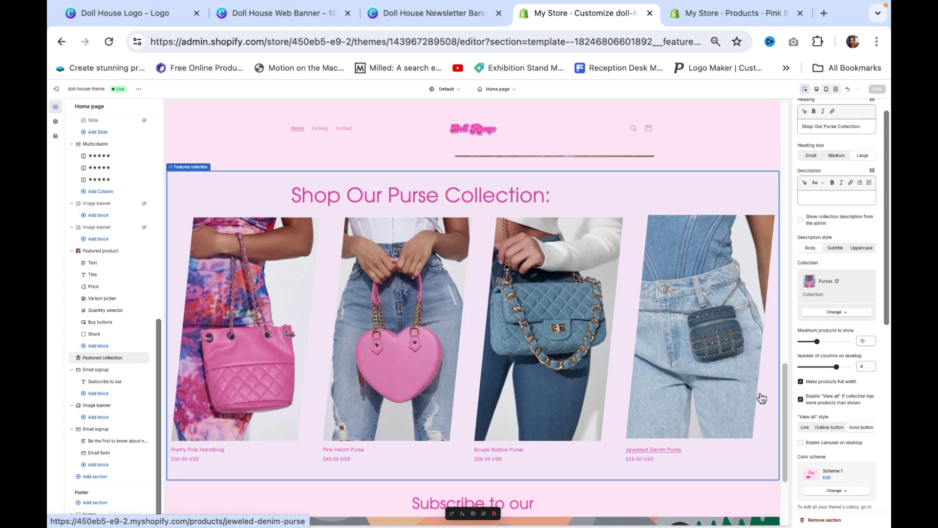
pyautogui.scroll(-1, 762, 397)
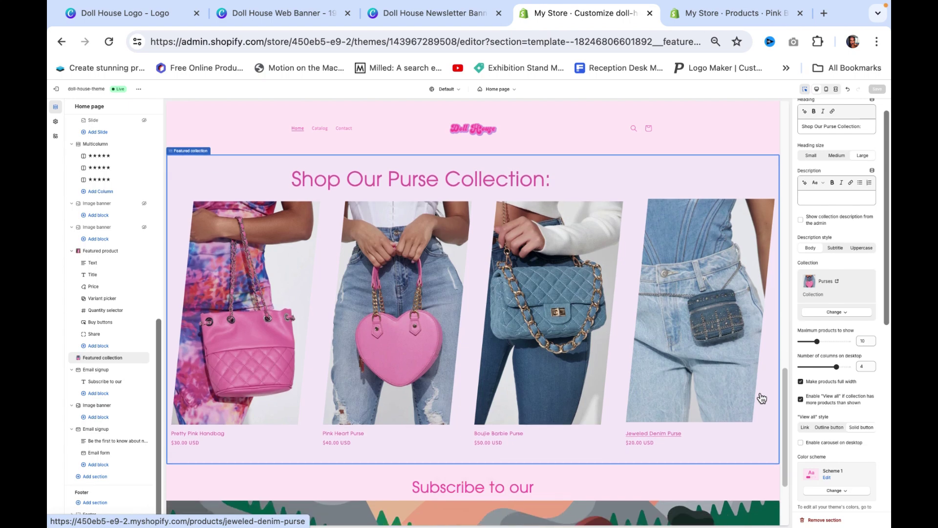
pyautogui.click(827, 90)
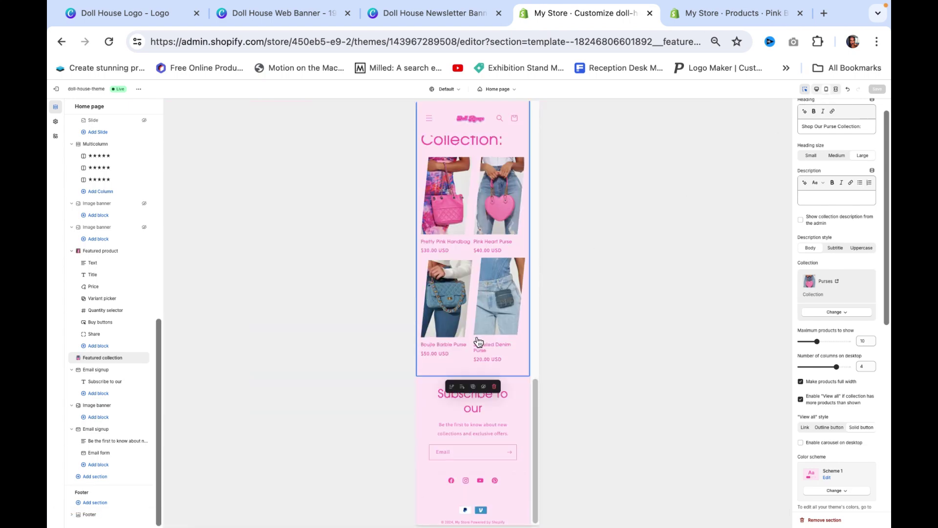
pyautogui.scroll(1, 479, 344)
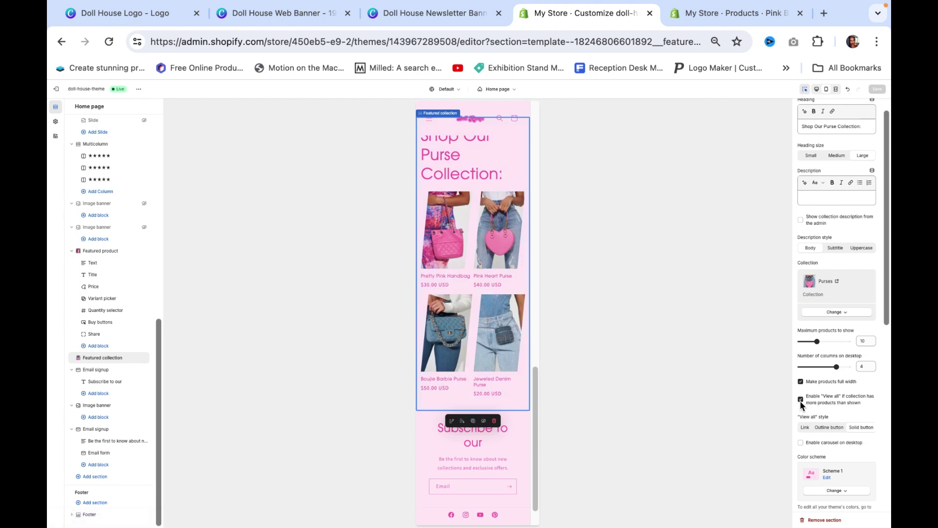
pyautogui.click(801, 443)
pyautogui.scroll(5, 470, 293)
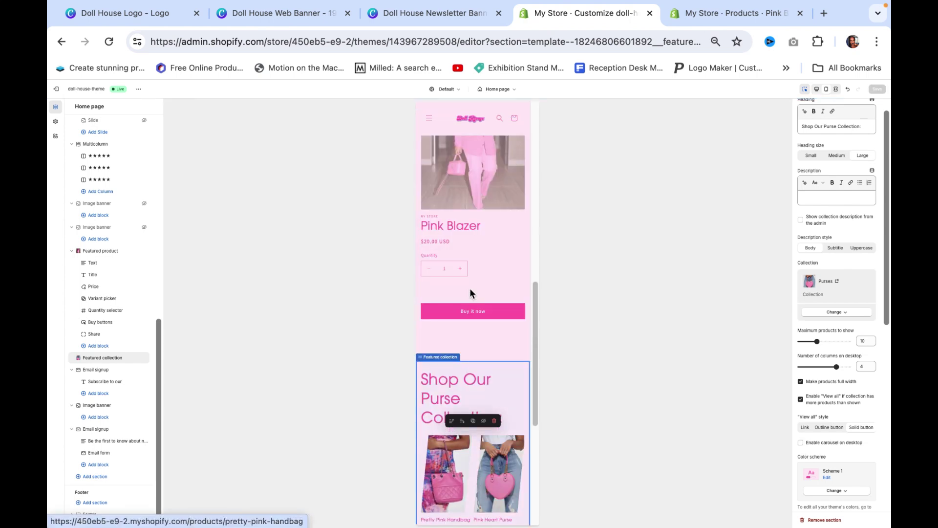
pyautogui.scroll(-6, 471, 290)
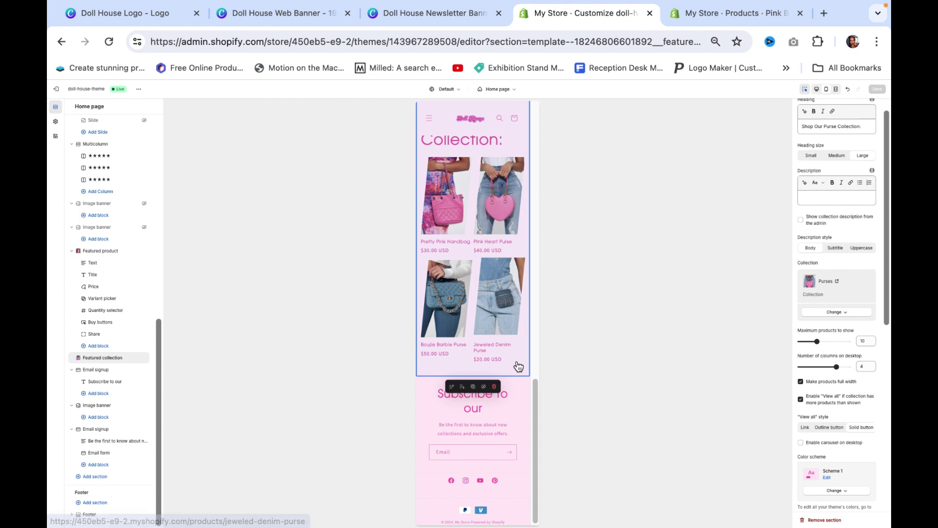
pyautogui.click(518, 367)
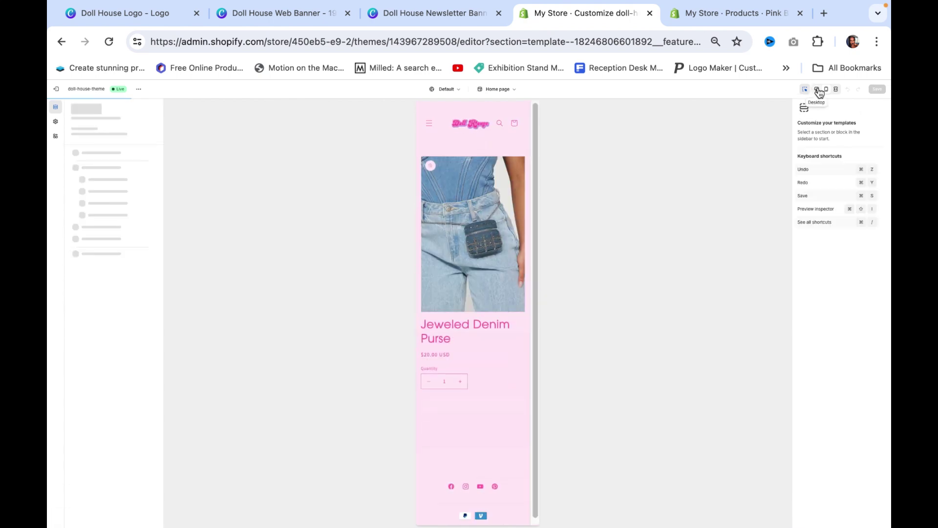
pyautogui.click(468, 128)
pyautogui.scroll(-4, 451, 248)
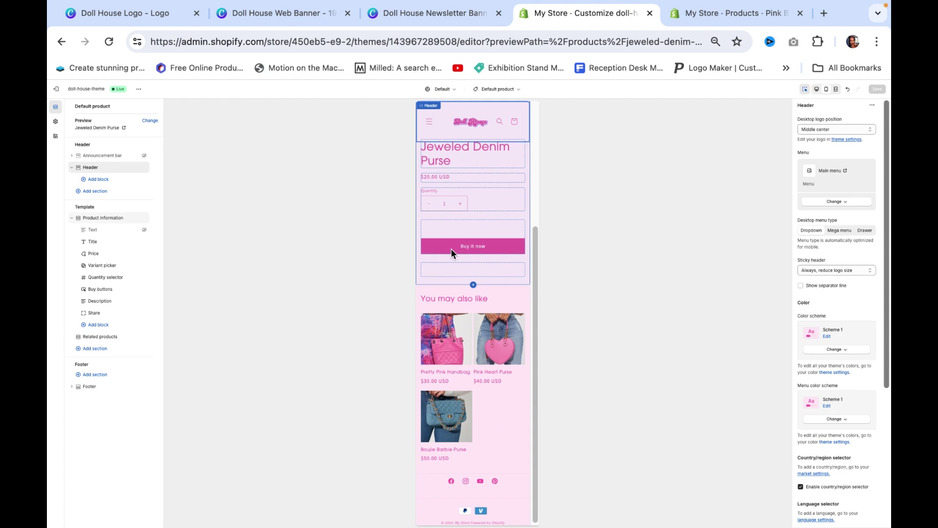
pyautogui.scroll(5, 453, 245)
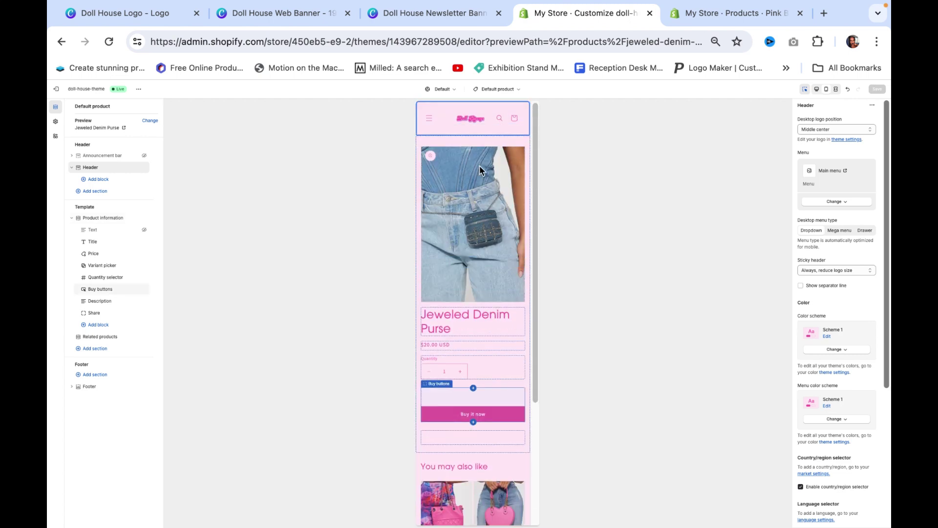
pyautogui.click(480, 127)
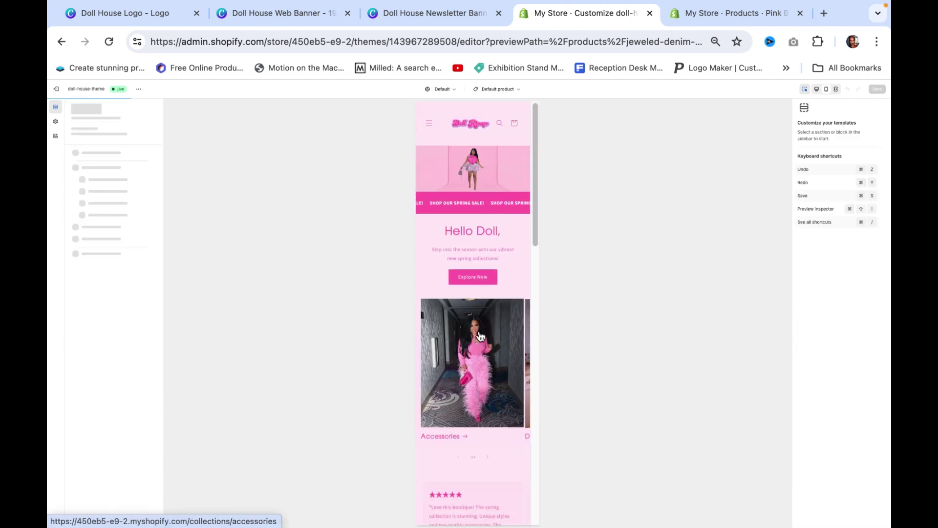
pyautogui.scroll(-6, 479, 334)
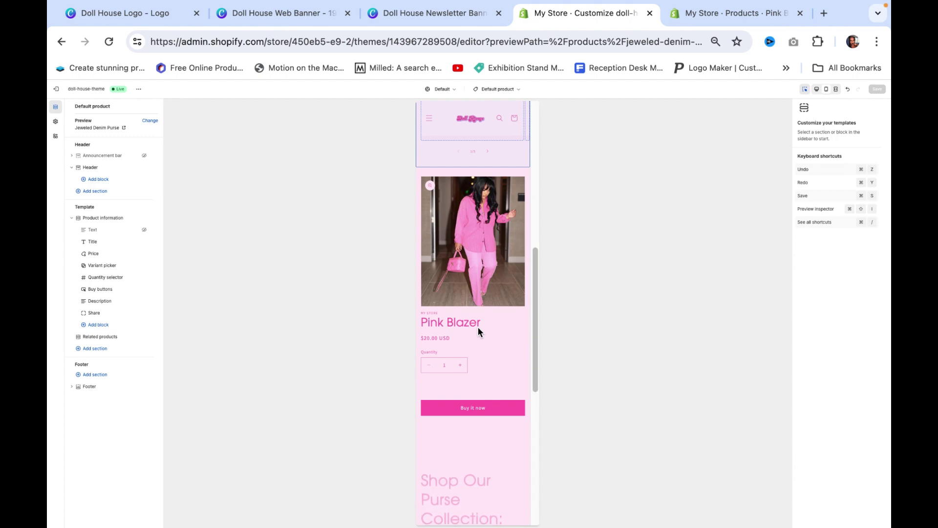
pyautogui.scroll(-10, 478, 326)
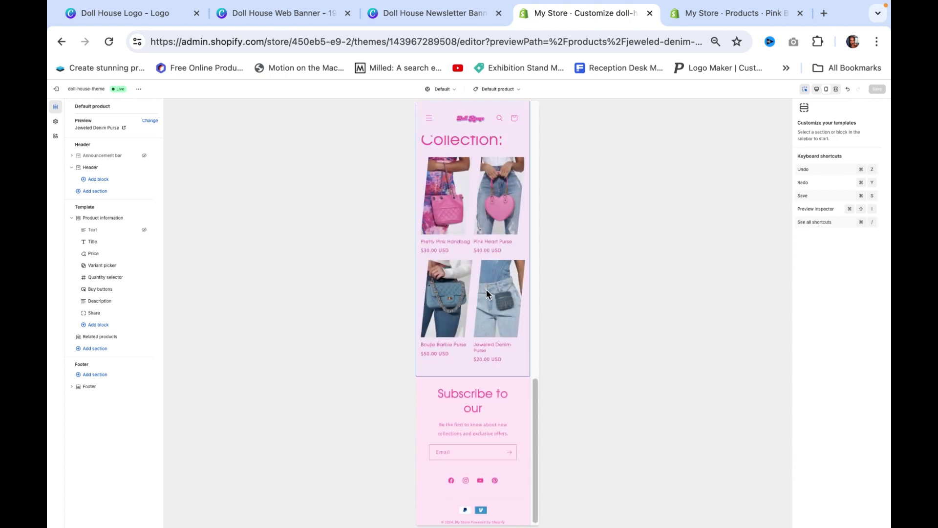
pyautogui.scroll(15, 486, 289)
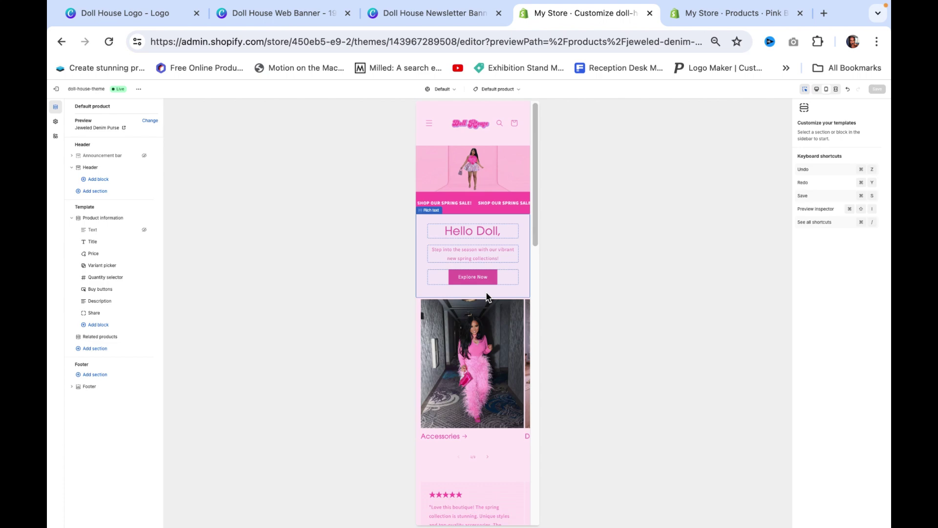
pyautogui.click(817, 89)
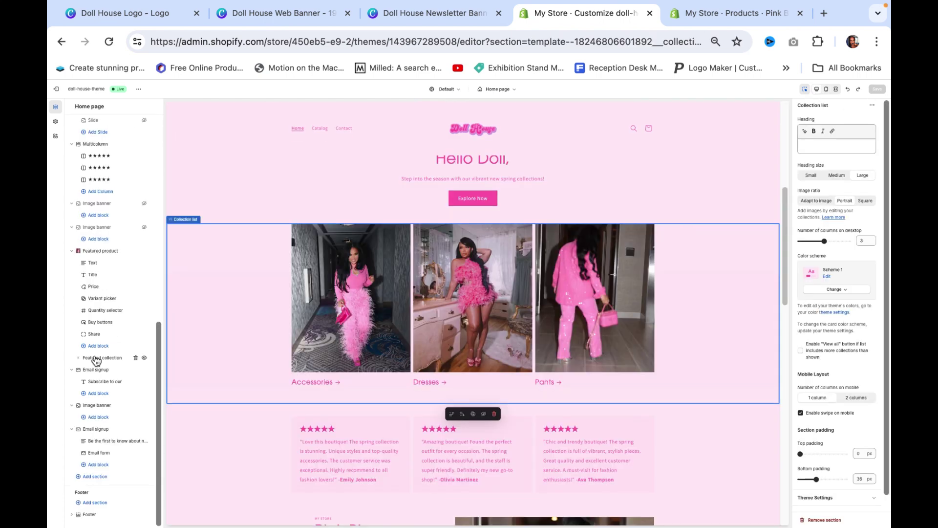
# Open the Featured collection settings and set the product image shape to Round
pyautogui.click(96, 361)
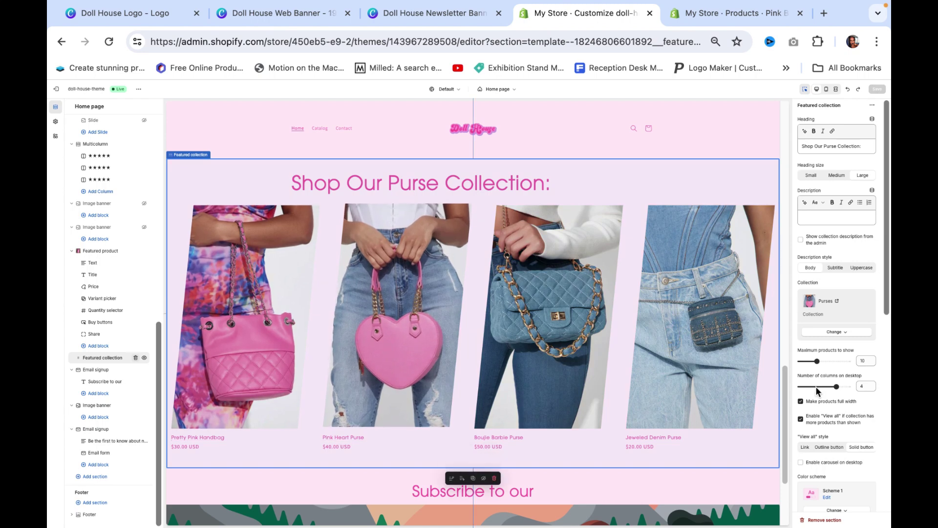
pyautogui.scroll(-2, 816, 388)
pyautogui.scroll(-6, 815, 388)
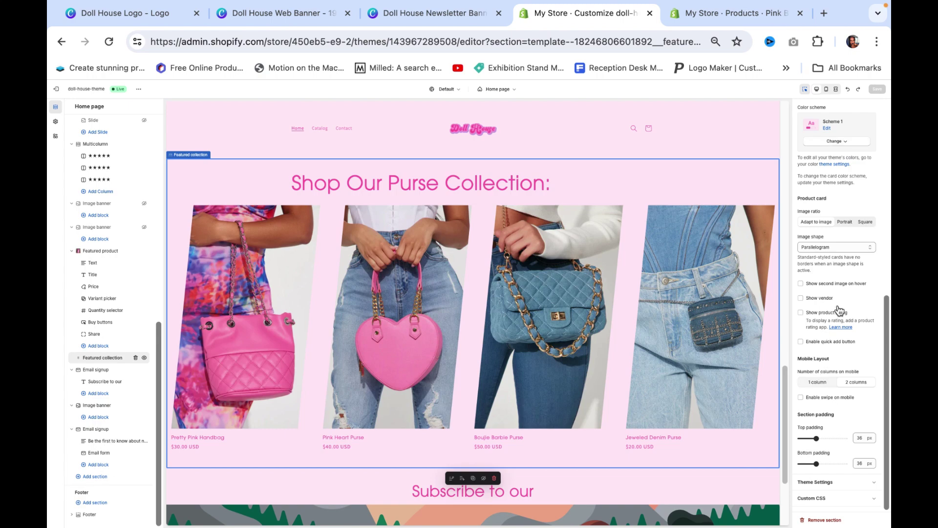
pyautogui.click(850, 247)
pyautogui.click(838, 255)
# Preview Default, Arch, Blob, Chevron, Diamond and Parallelogram shapes, then settle on Round
pyautogui.click(839, 246)
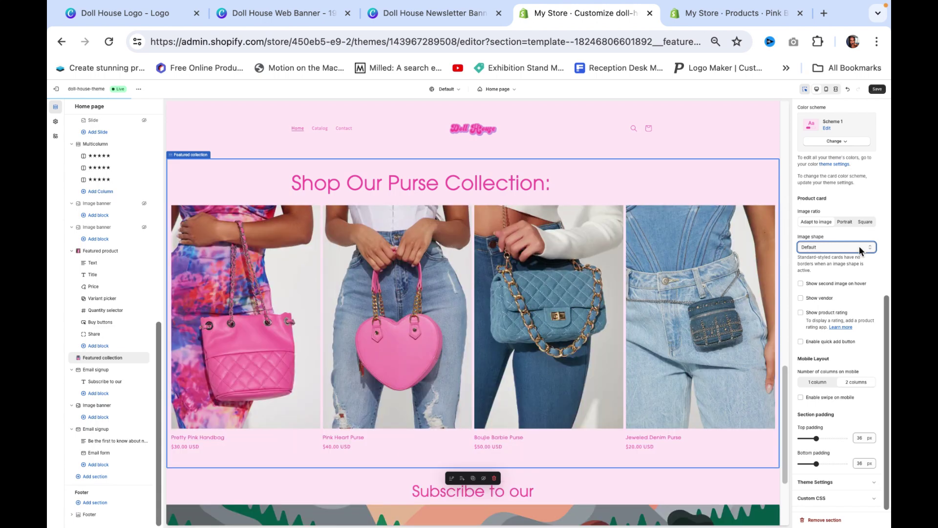
pyautogui.click(860, 246)
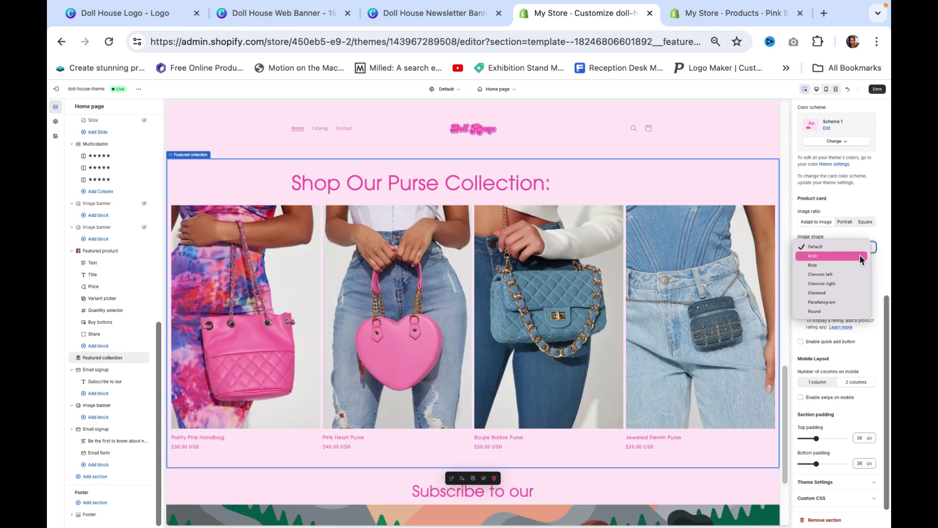
pyautogui.click(860, 255)
pyautogui.click(863, 246)
pyautogui.click(861, 255)
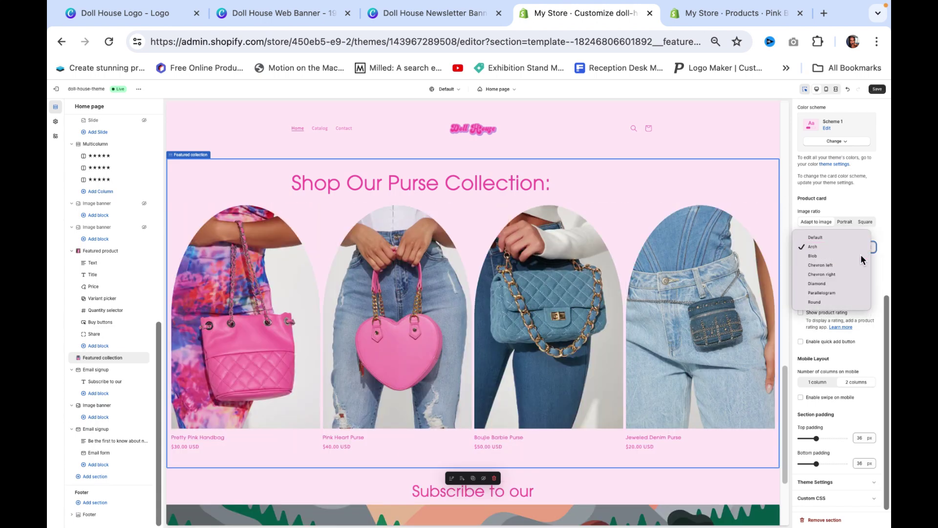
pyautogui.click(865, 245)
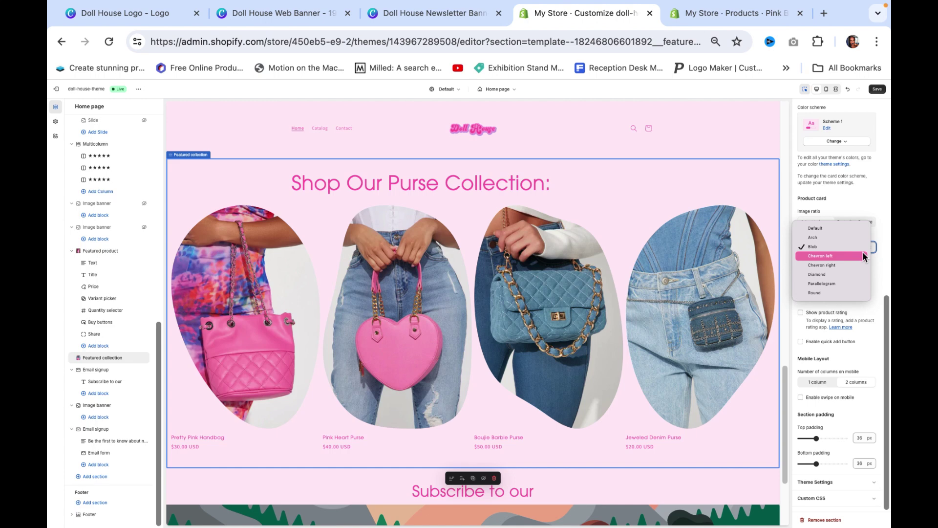
pyautogui.click(862, 253)
pyautogui.click(864, 246)
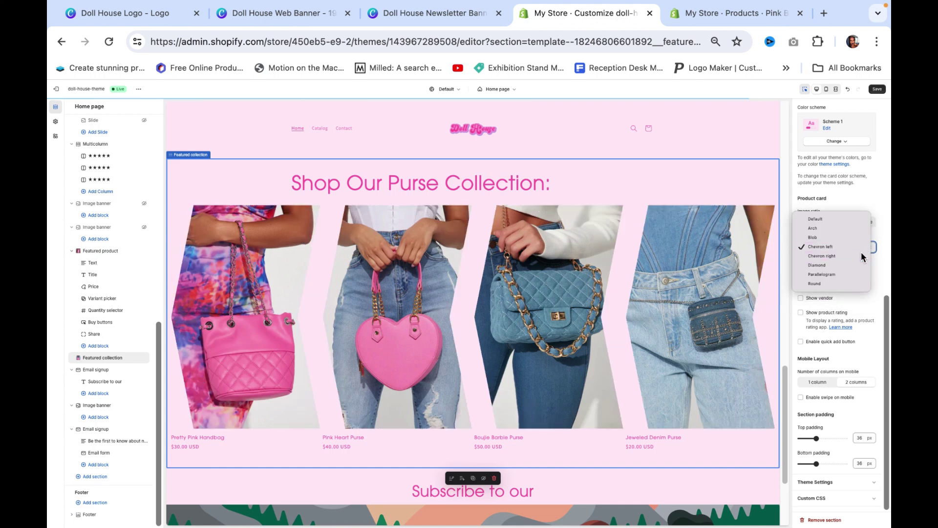
pyautogui.click(862, 254)
pyautogui.click(865, 245)
pyautogui.click(863, 256)
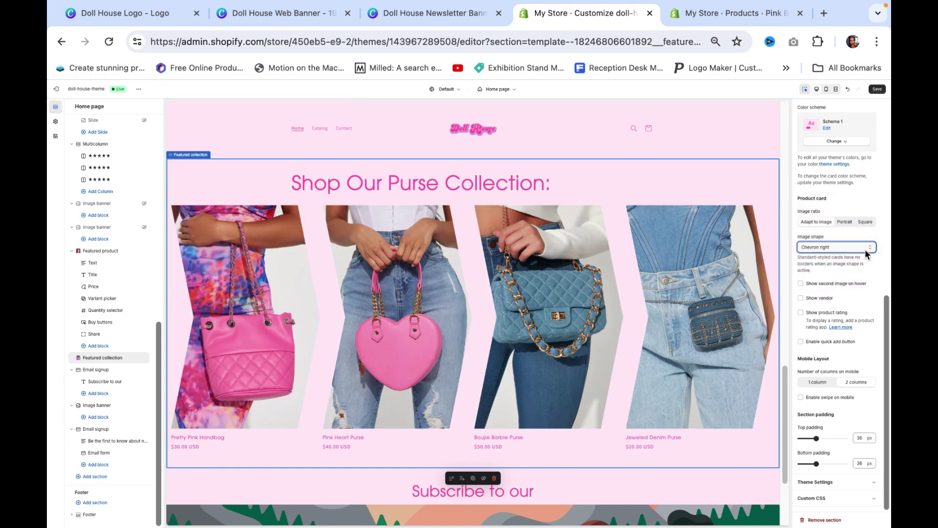
pyautogui.click(863, 250)
pyautogui.click(863, 254)
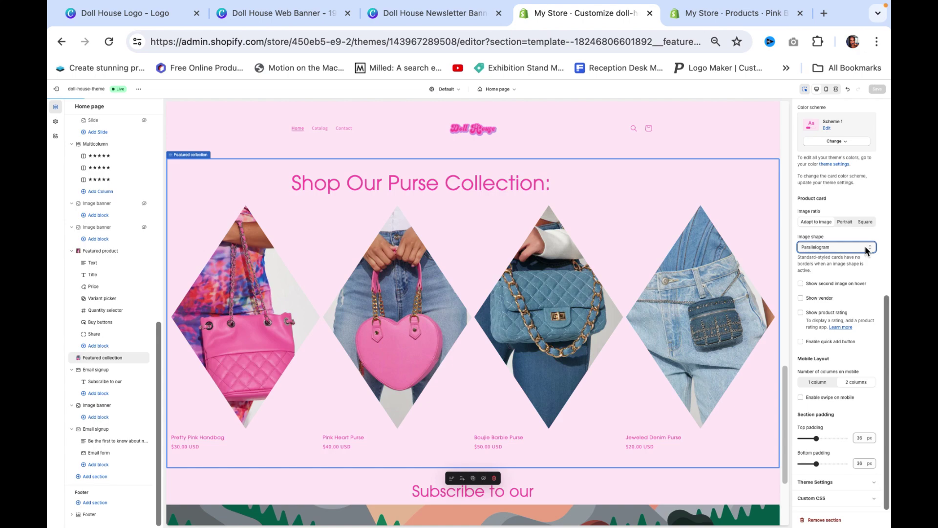
pyautogui.click(865, 245)
pyautogui.click(864, 246)
pyautogui.press('Down')
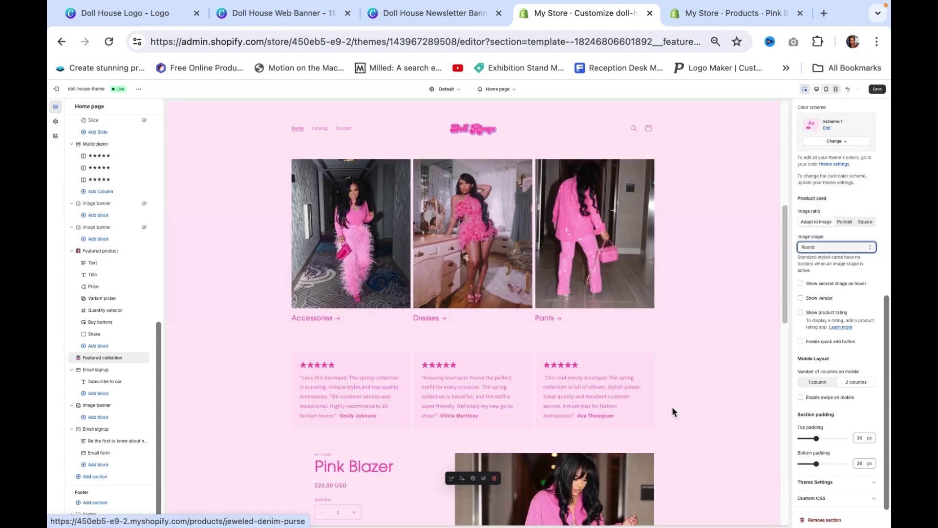
pyautogui.scroll(-7, 688, 410)
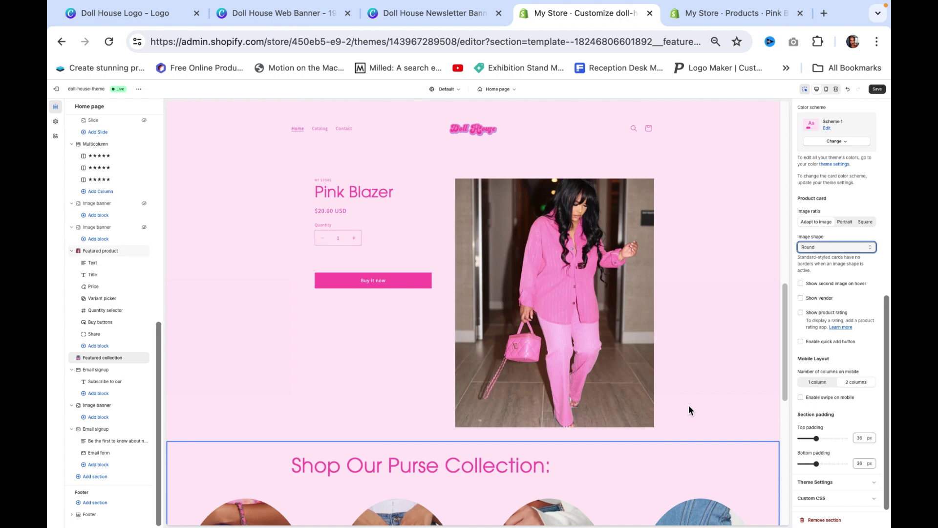
pyautogui.scroll(4, 689, 410)
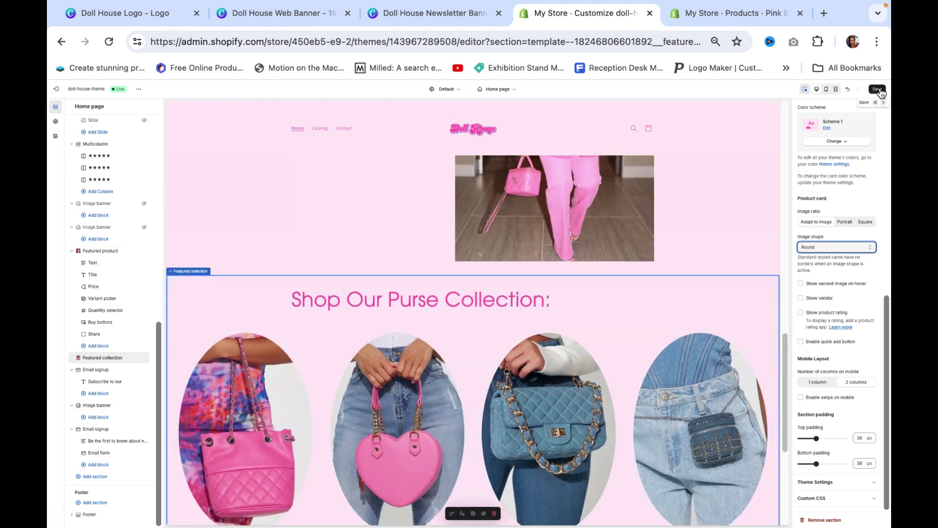
# Save the theme with the round purse images
pyautogui.click(878, 90)
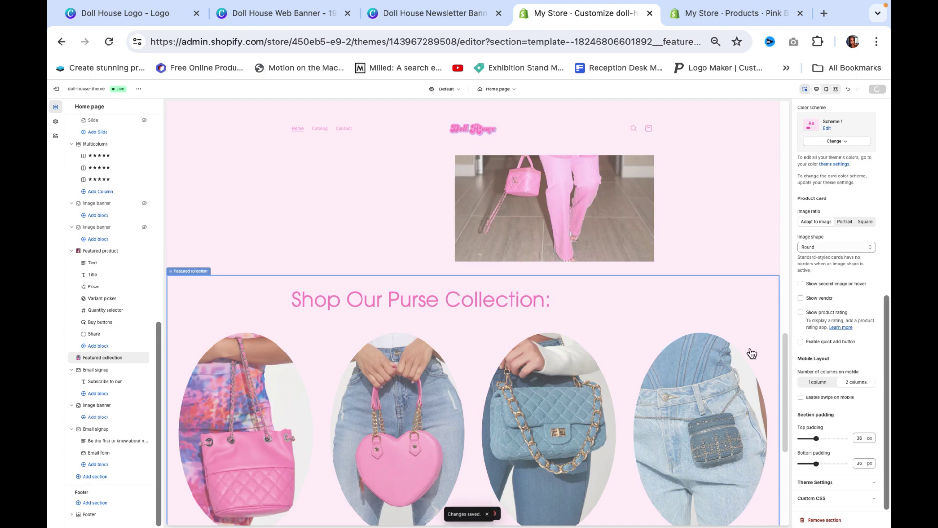
pyautogui.moveTo(785, 348); pyautogui.dragTo(784, 392)
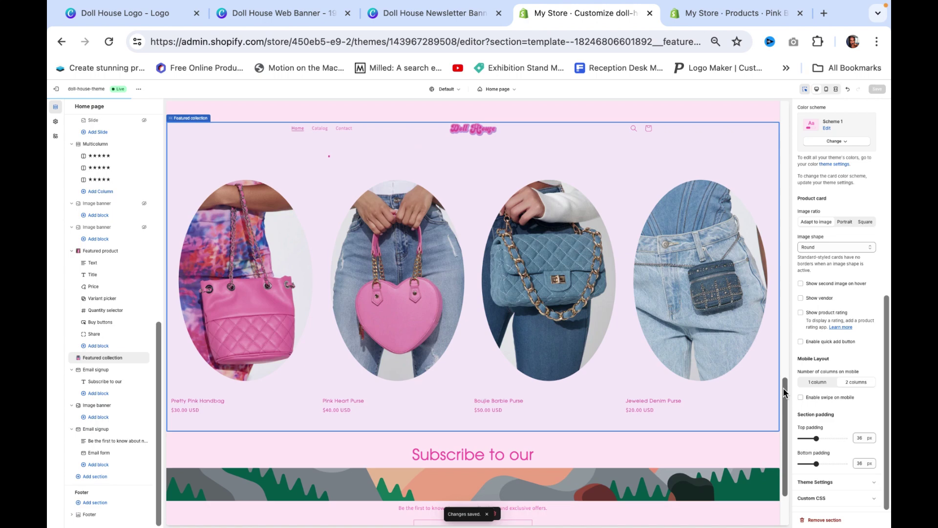
pyautogui.scroll(2, 784, 393)
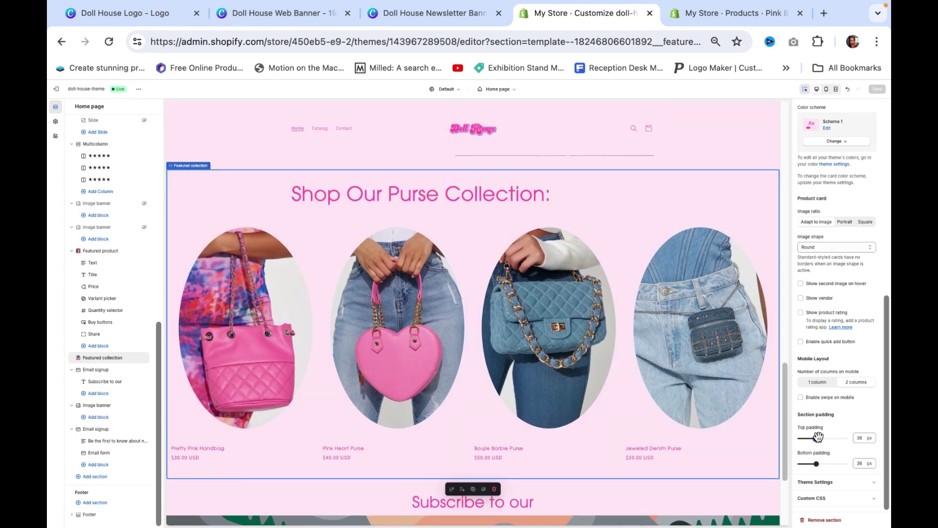
# Test the purse section's padding, undo both changes back to 36 px, and select Collection list
pyautogui.moveTo(852, 438); pyautogui.dragTo(811, 438)
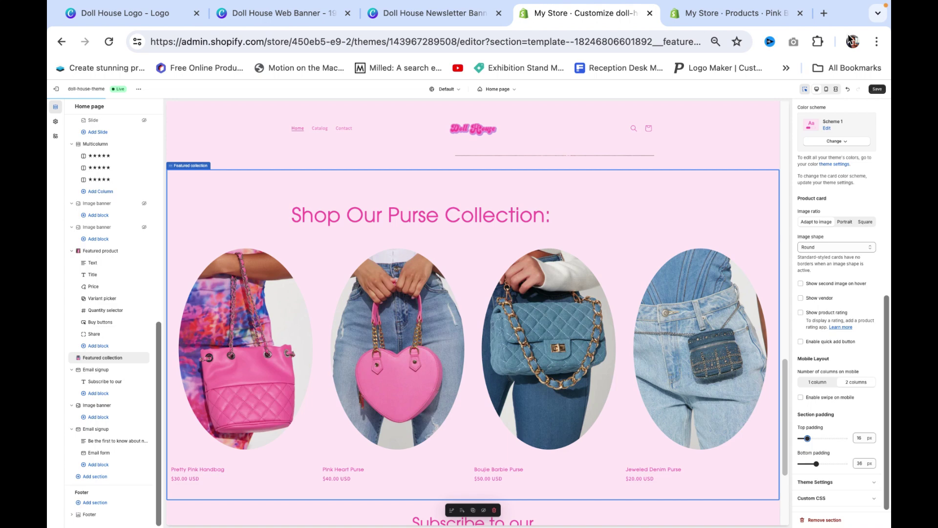
pyautogui.click(848, 90)
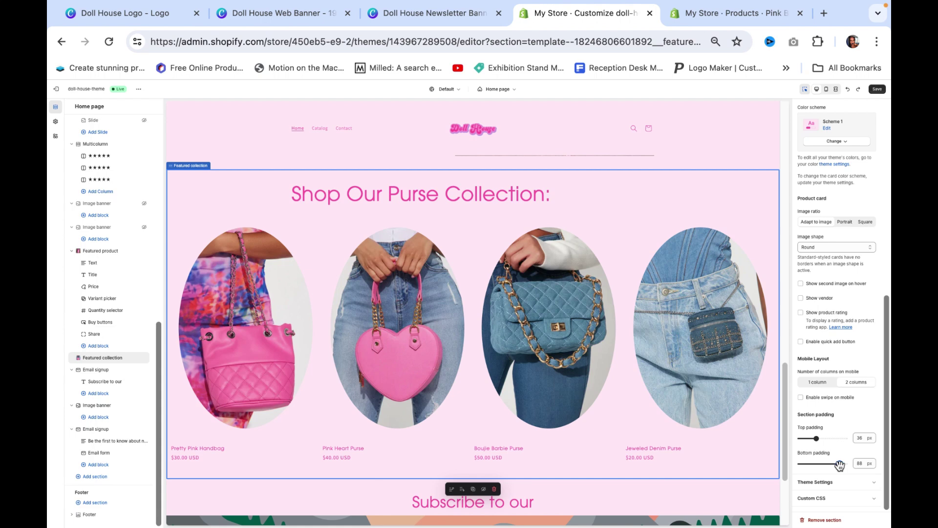
pyautogui.click(848, 90)
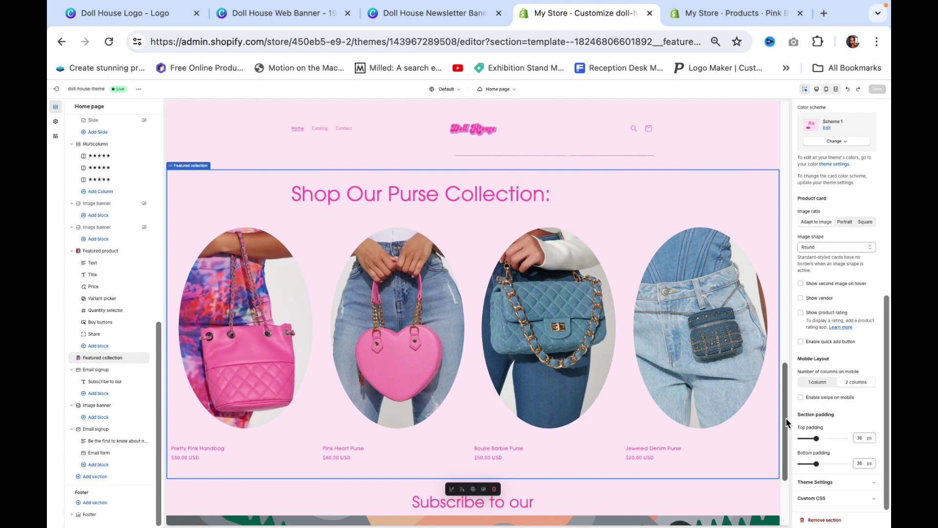
pyautogui.moveTo(785, 424); pyautogui.dragTo(784, 467)
pyautogui.click(420, 362)
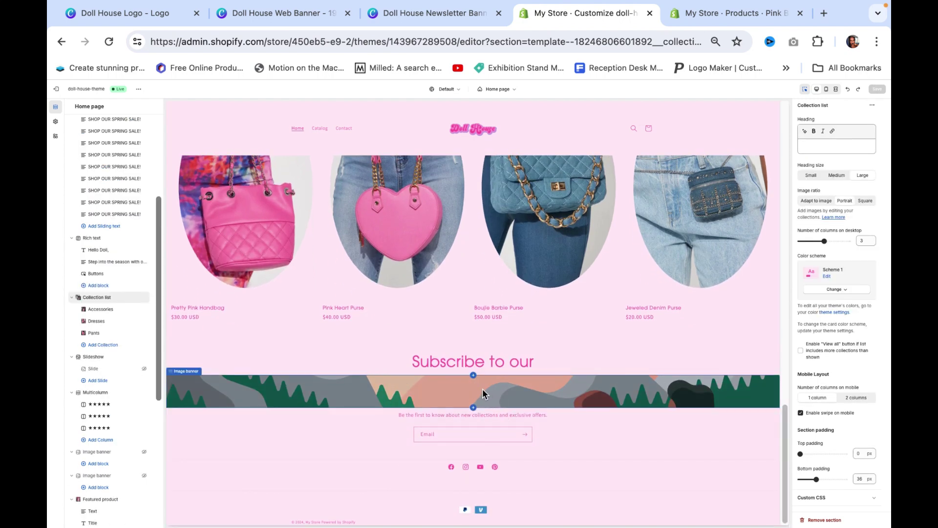
# Download just the current page 3 of the newsletter banners as a 2,000 × 209 px PNG
pyautogui.click(427, 16)
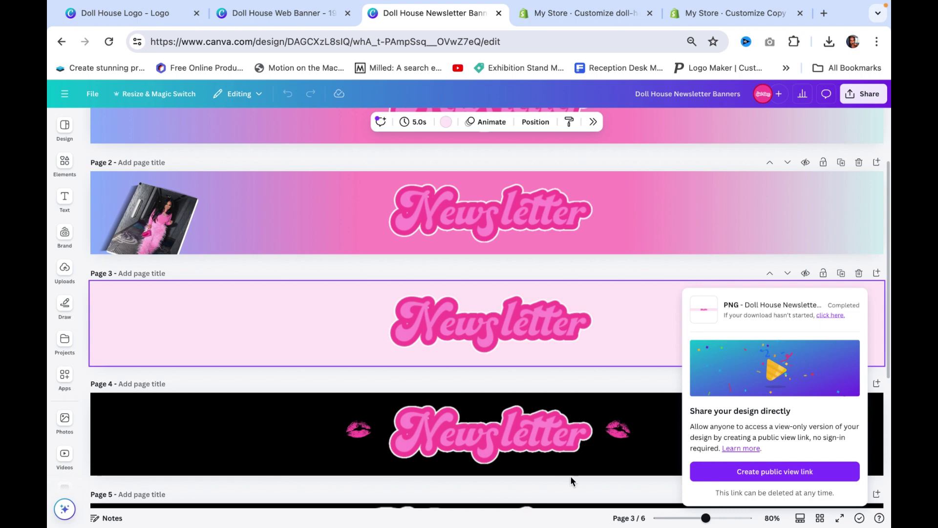
pyautogui.click(347, 283)
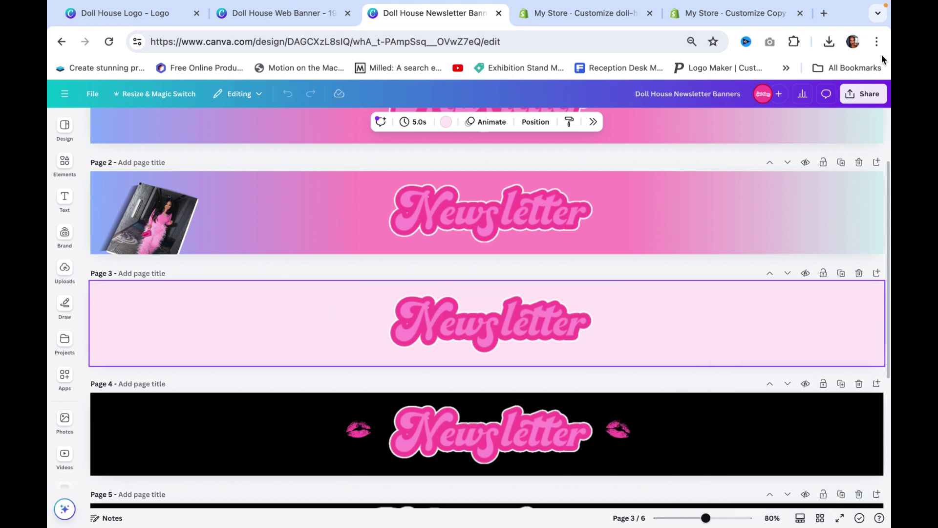
pyautogui.click(864, 93)
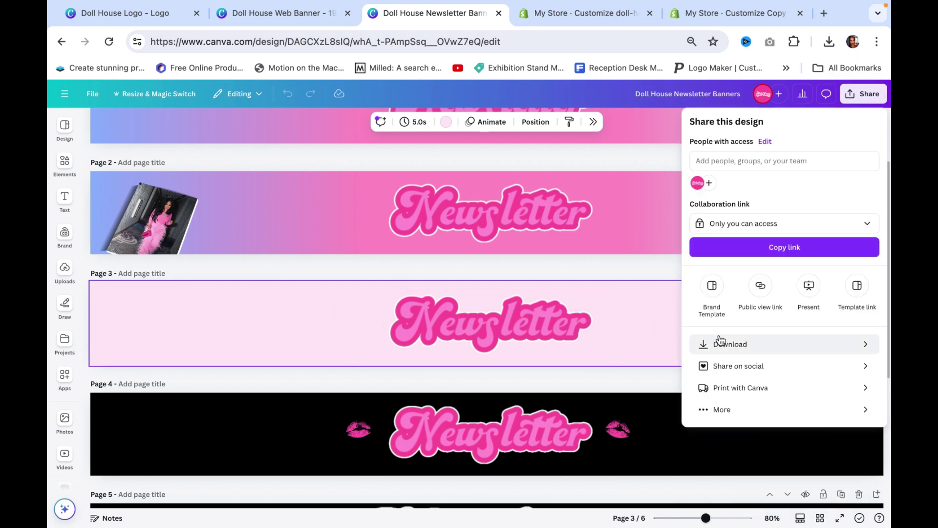
pyautogui.click(722, 341)
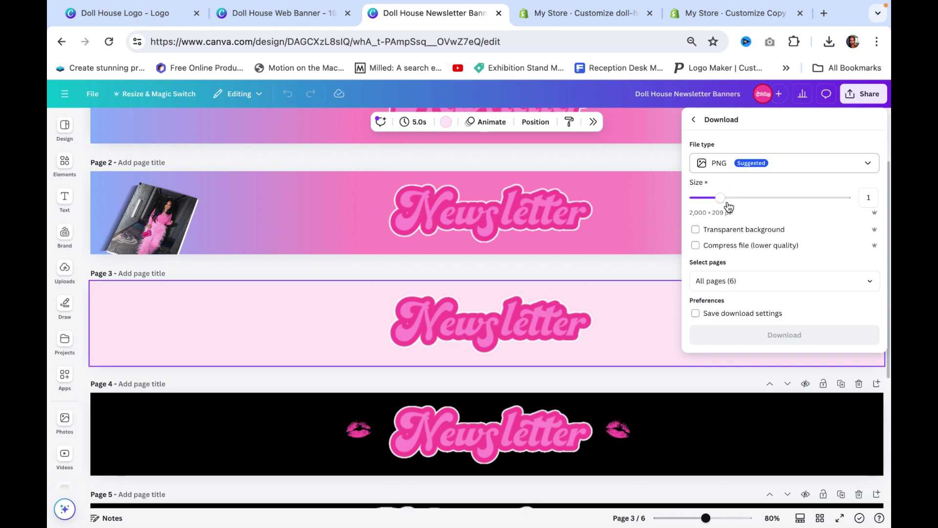
pyautogui.click(719, 280)
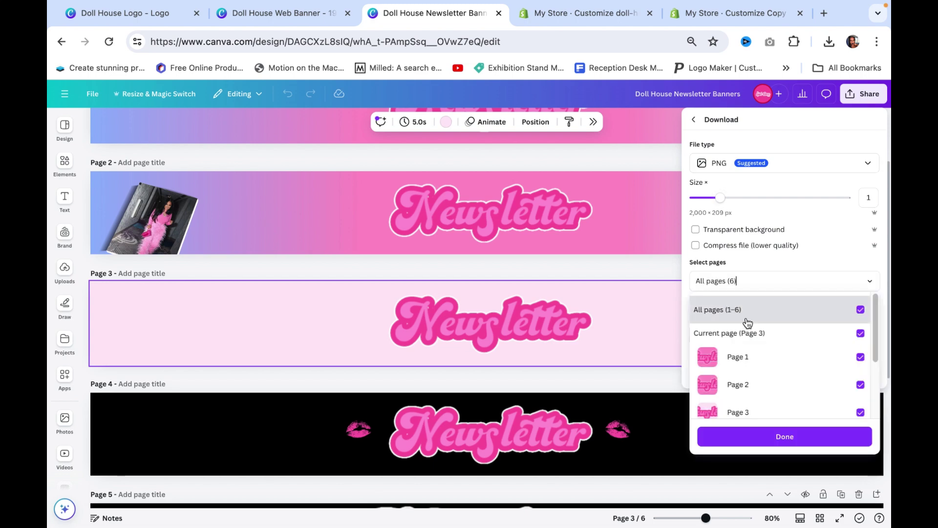
pyautogui.click(745, 314)
pyautogui.click(750, 333)
pyautogui.click(768, 440)
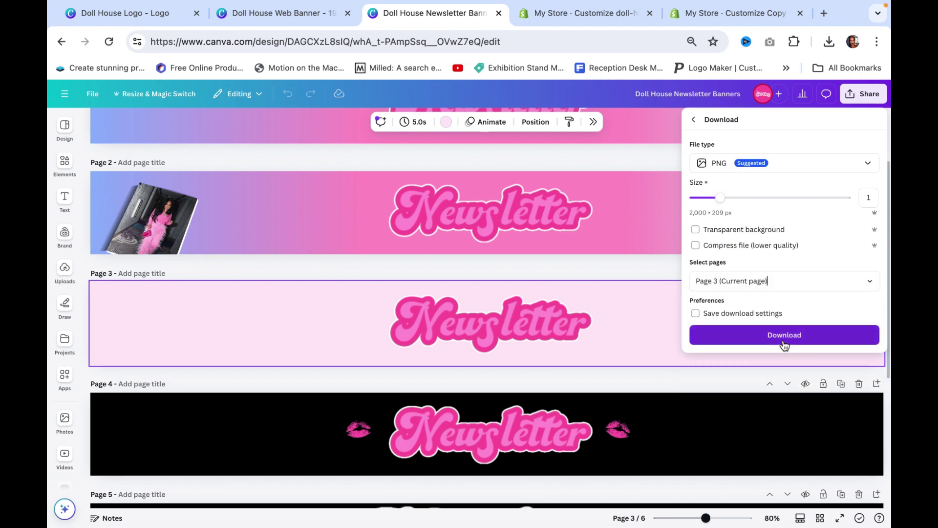
pyautogui.click(784, 334)
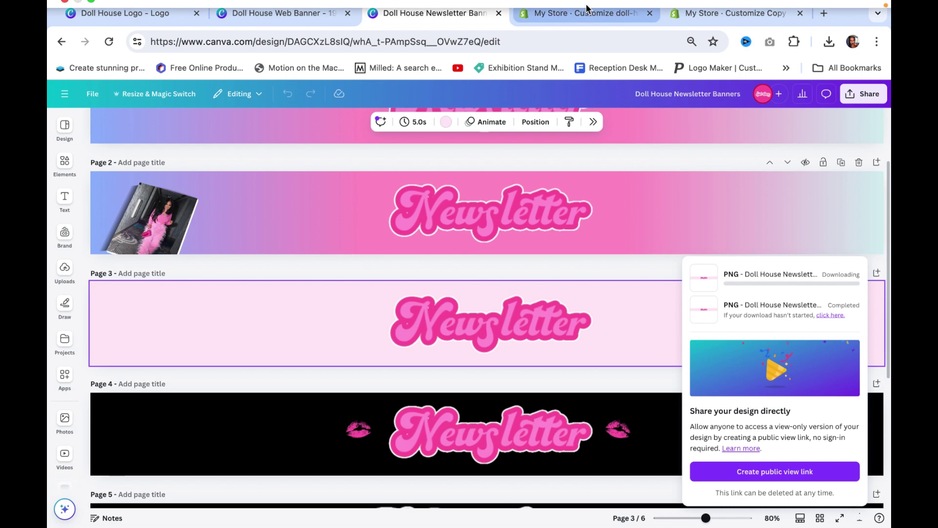
# Upload the newest newsletter banner PNG and place it in the homepage image section
pyautogui.hotkey('ctrl', 'Tab')
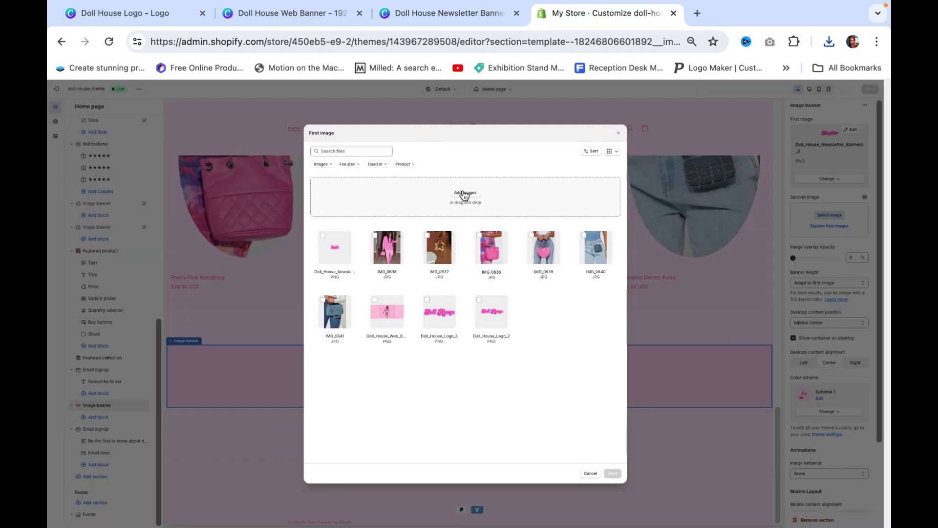
pyautogui.click(462, 192)
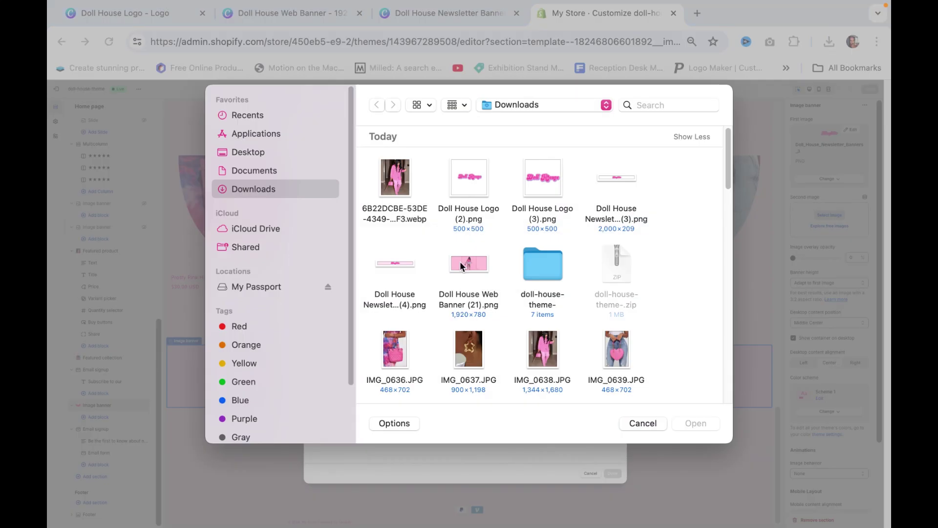
pyautogui.doubleClick(399, 263)
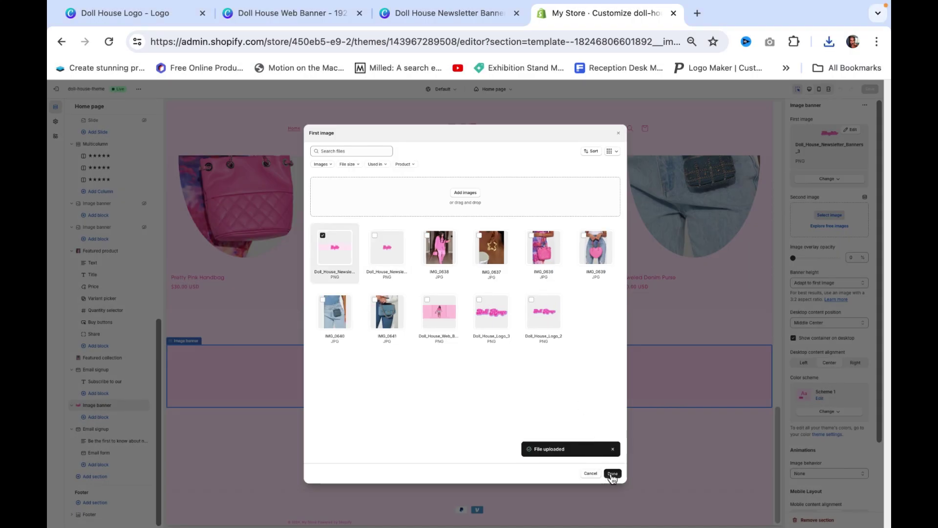
pyautogui.click(612, 474)
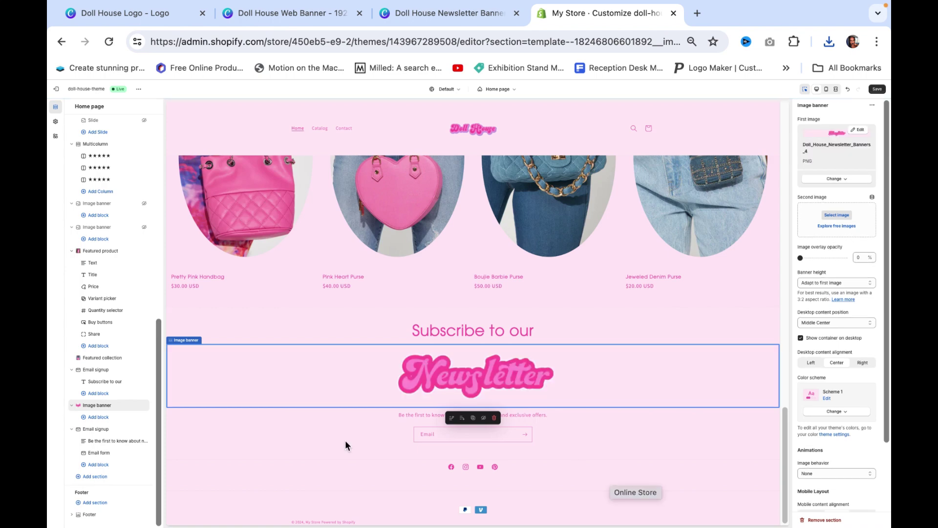
# Save the theme changes and exit the editor to the Themes page
pyautogui.click(278, 454)
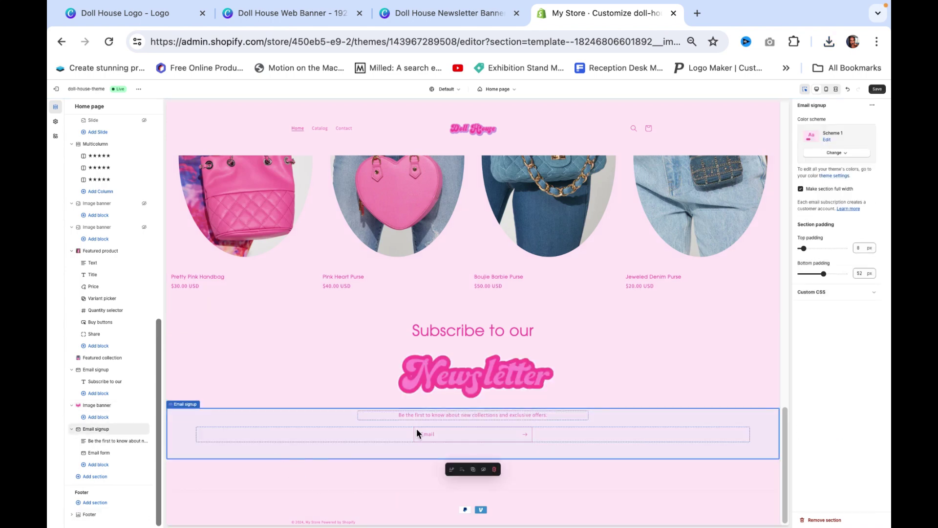
pyautogui.click(878, 90)
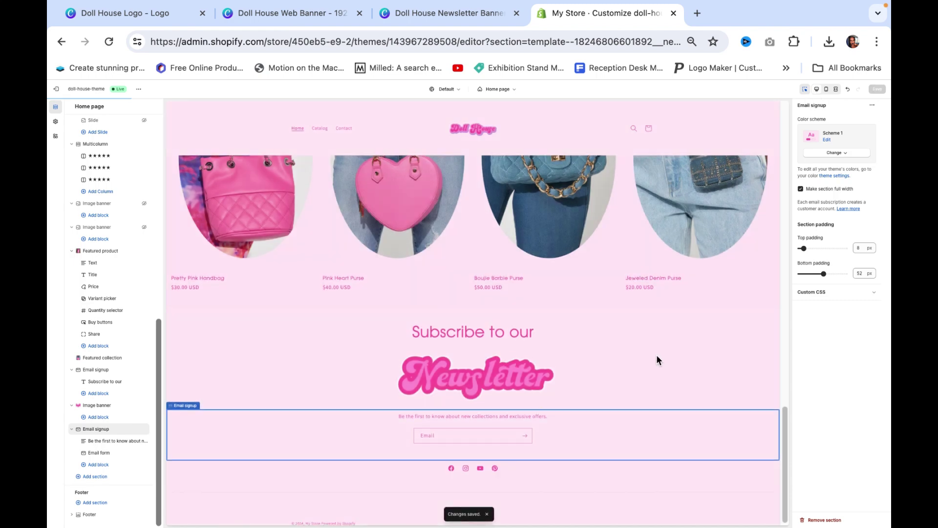
pyautogui.scroll(20, 655, 355)
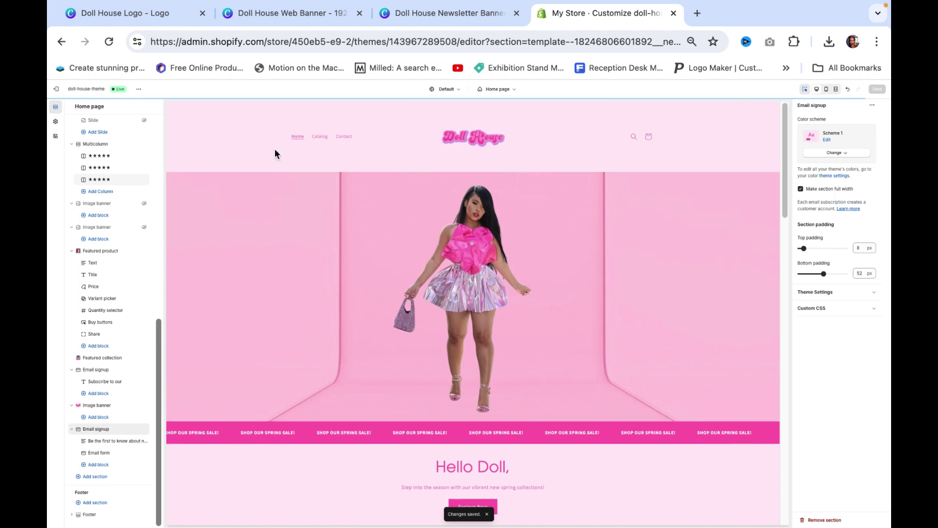
pyautogui.click(53, 93)
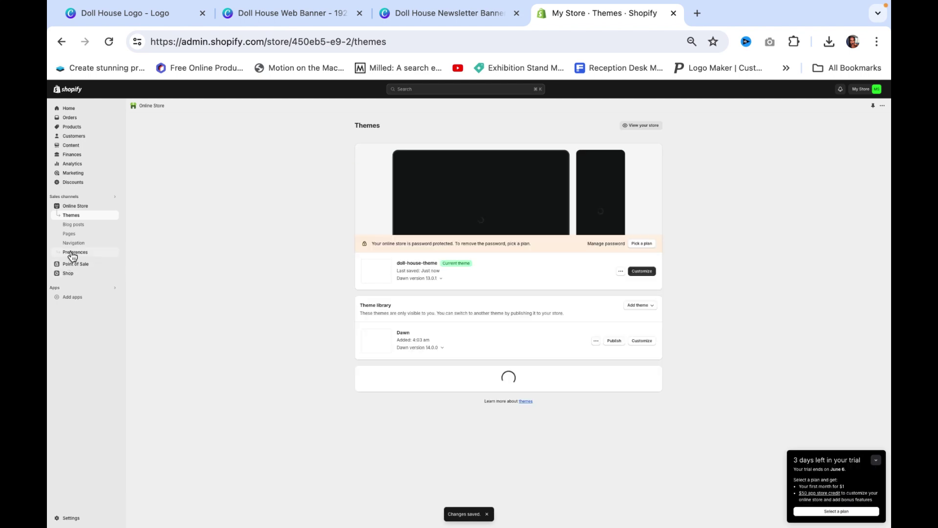
# Add a Shop item linked to All products to the main menu
pyautogui.click(74, 245)
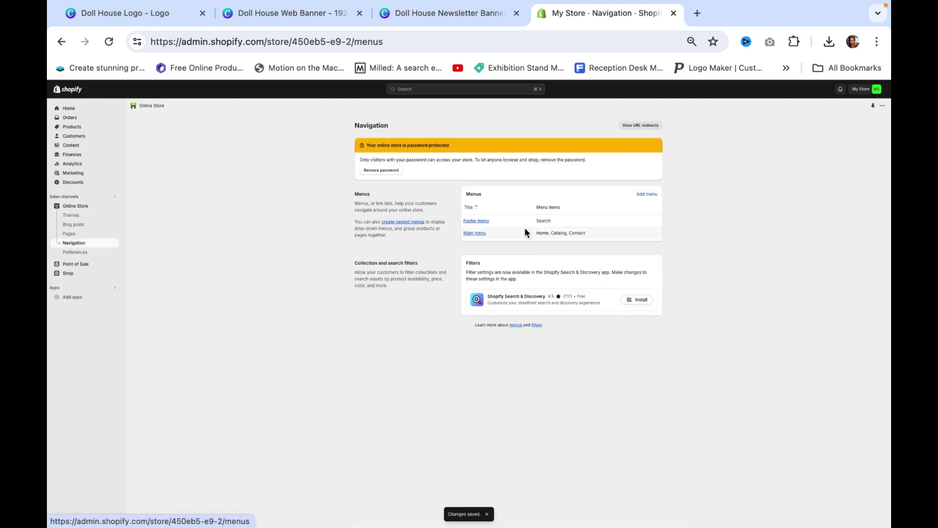
pyautogui.click(478, 234)
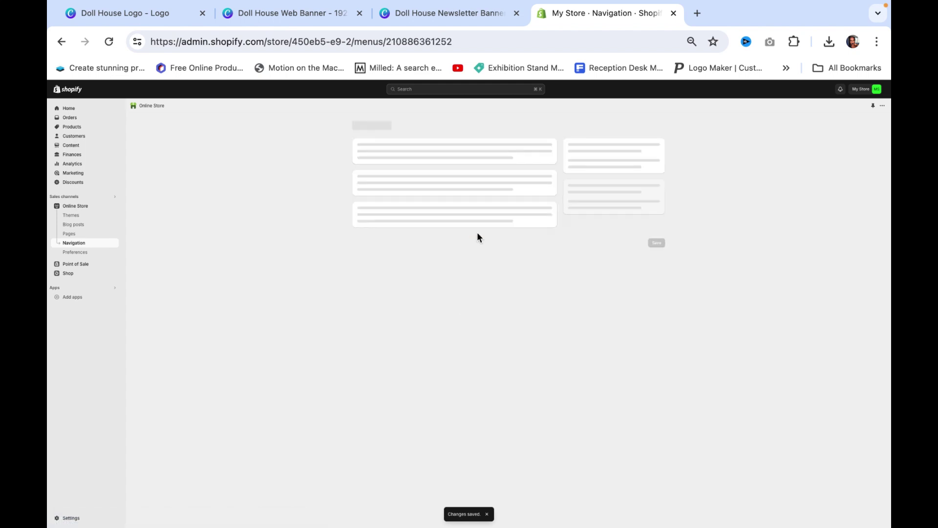
pyautogui.click(379, 267)
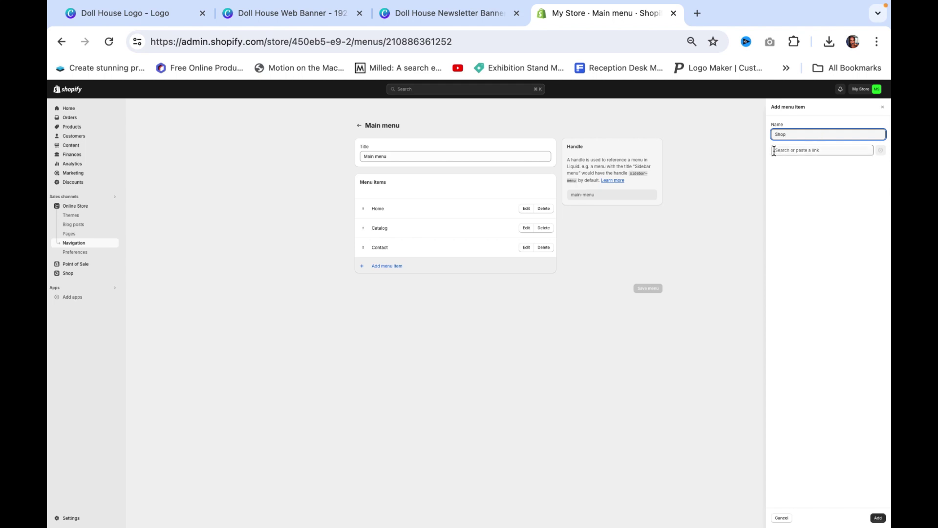
pyautogui.click(789, 154)
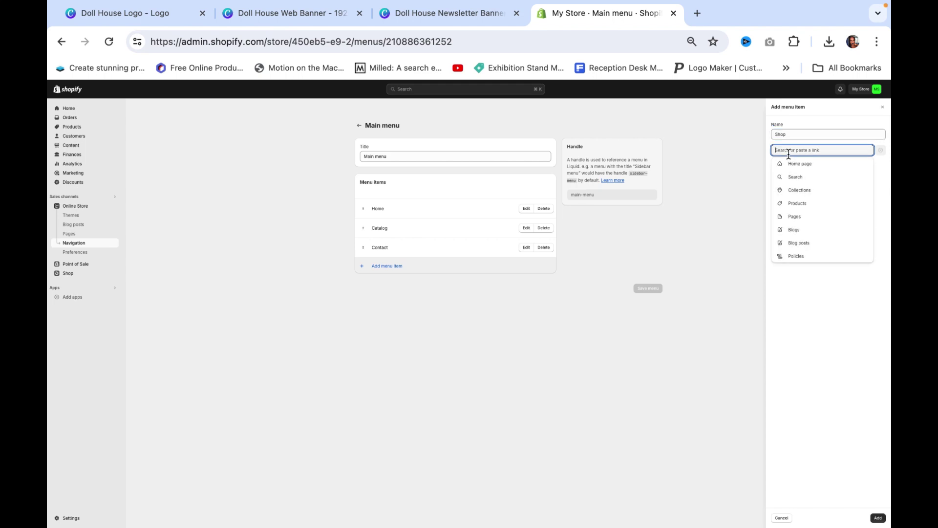
pyautogui.click(798, 203)
pyautogui.click(800, 182)
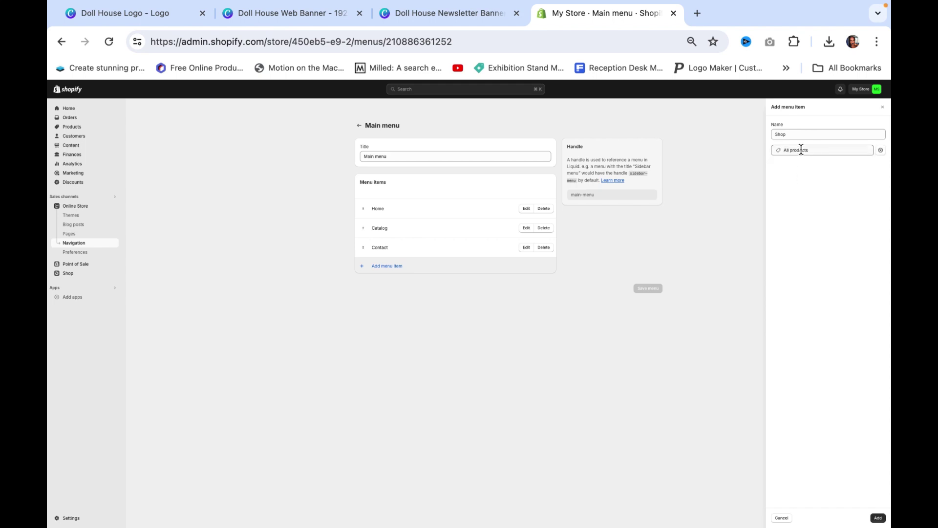
pyautogui.click(879, 518)
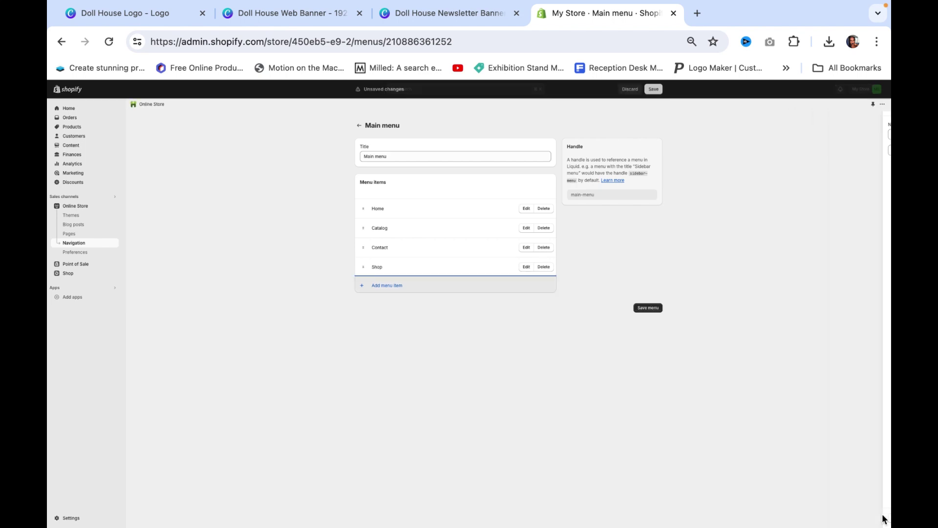
# Add a Pants item linked to the Pants collection, then remove it
pyautogui.click(387, 287)
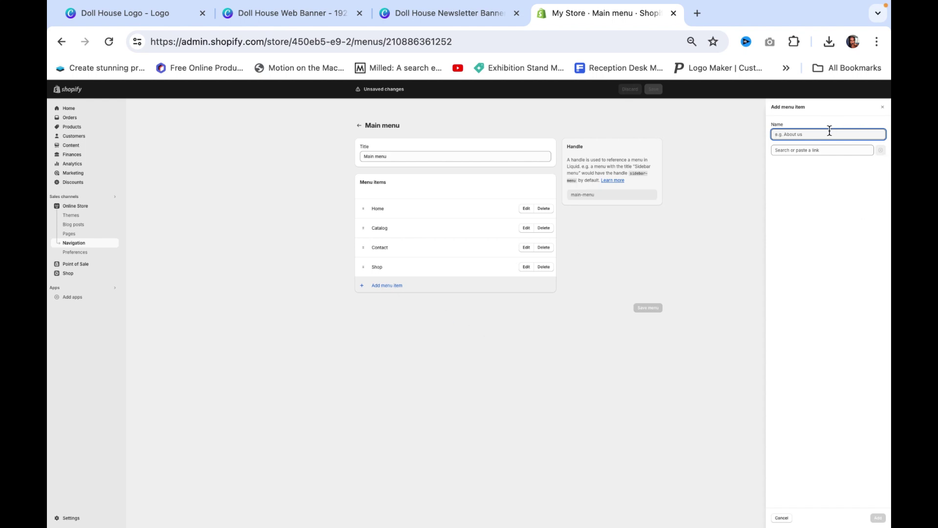
pyautogui.click(808, 150)
pyautogui.click(822, 192)
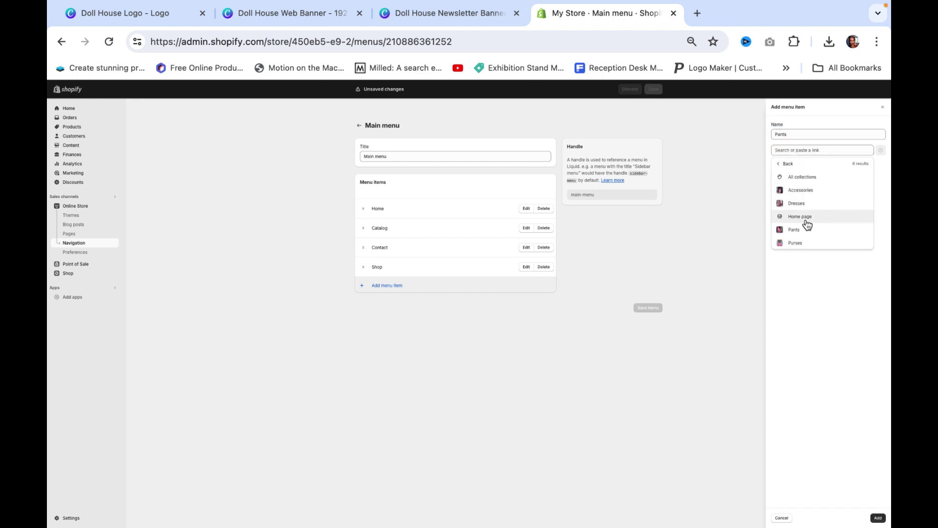
pyautogui.click(804, 231)
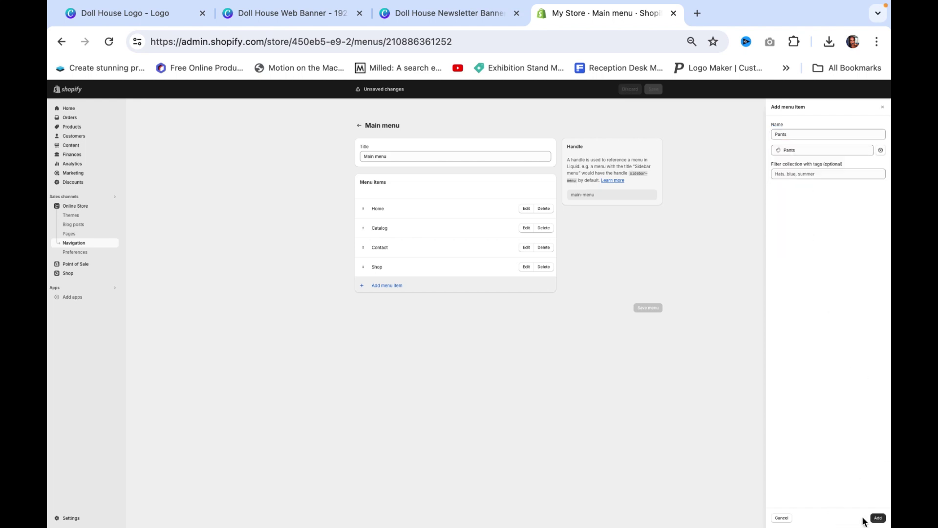
pyautogui.click(879, 518)
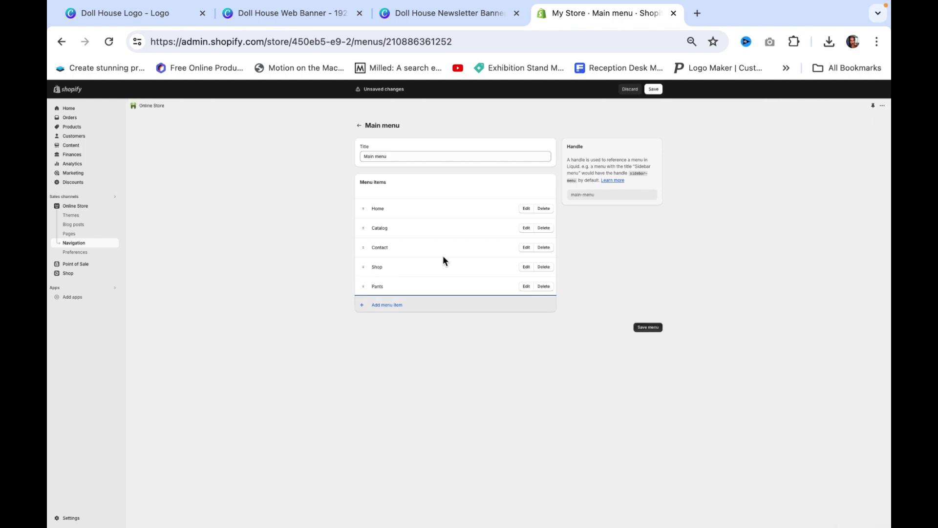
pyautogui.click(544, 286)
pyautogui.click(551, 326)
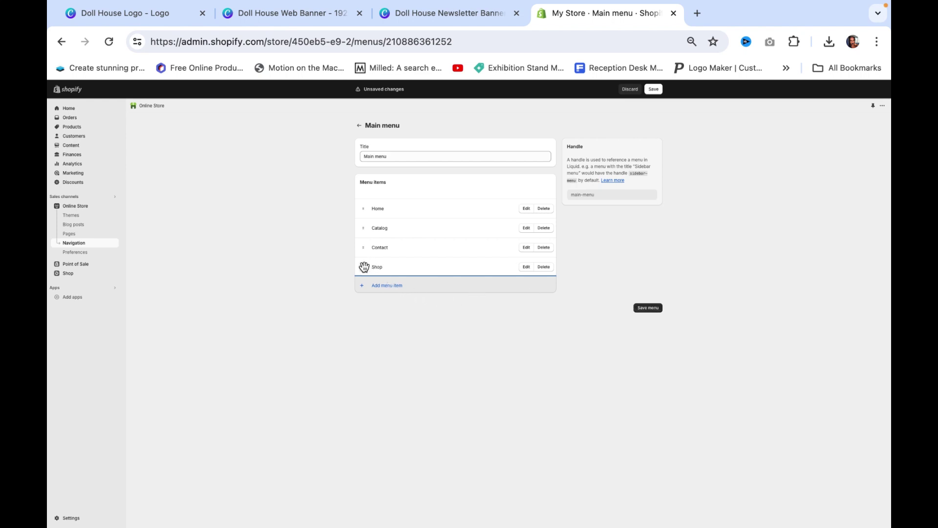
# Move Shop to second place, re-add Pants at the end, and save the menu
pyautogui.moveTo(364, 266); pyautogui.dragTo(361, 228)
pyautogui.click(387, 285)
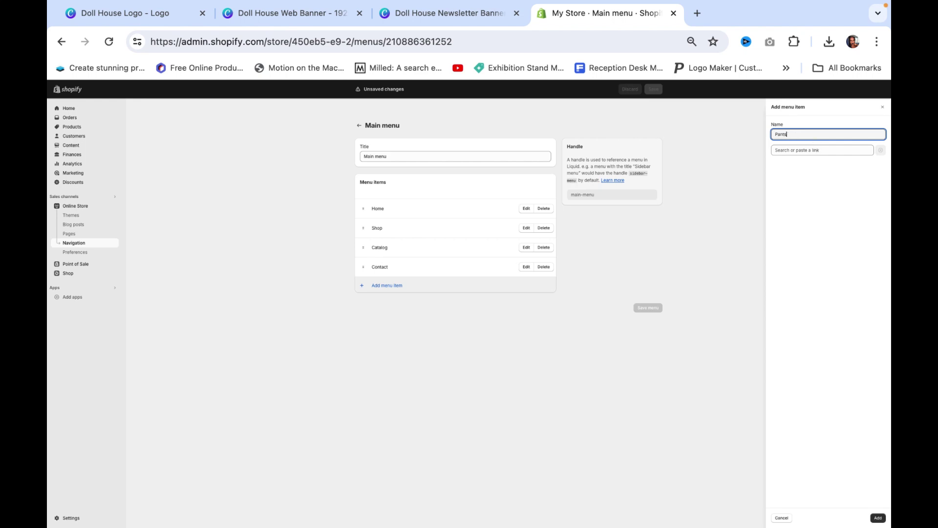
pyautogui.click(845, 150)
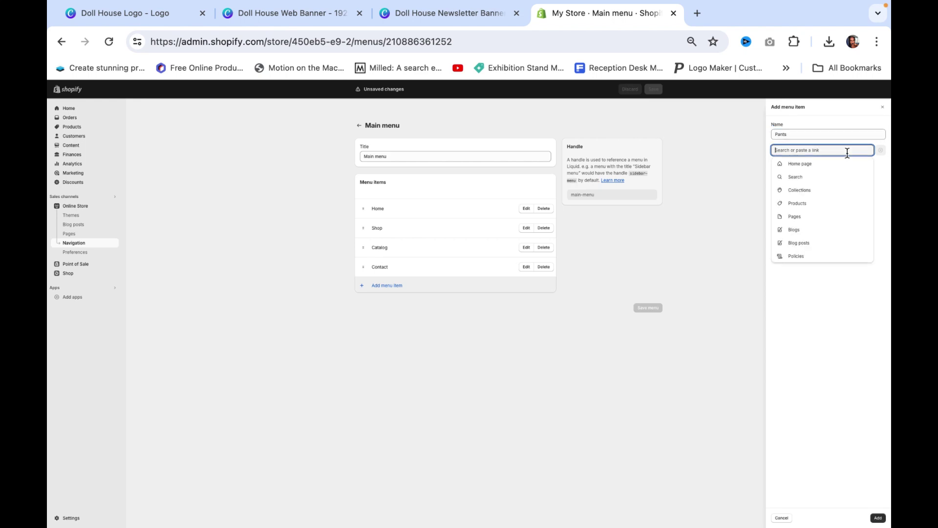
pyautogui.click(811, 190)
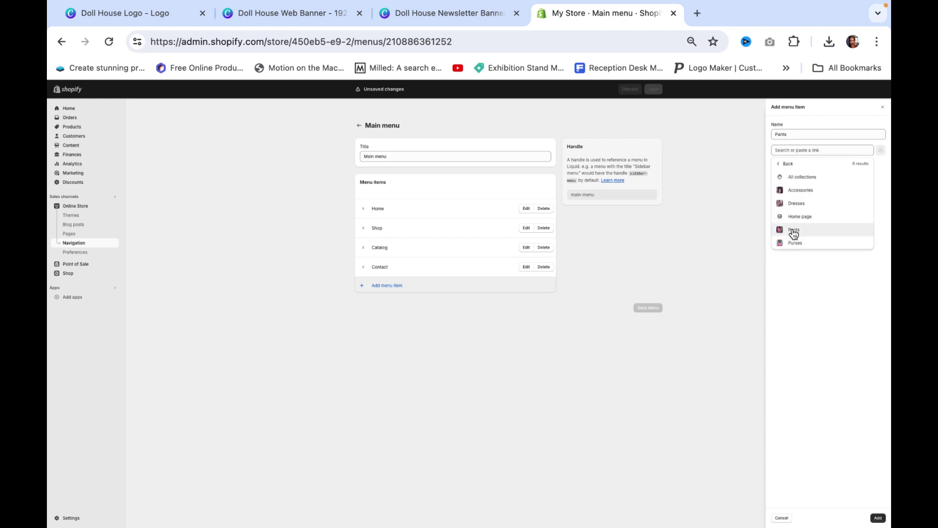
pyautogui.click(795, 230)
pyautogui.click(878, 518)
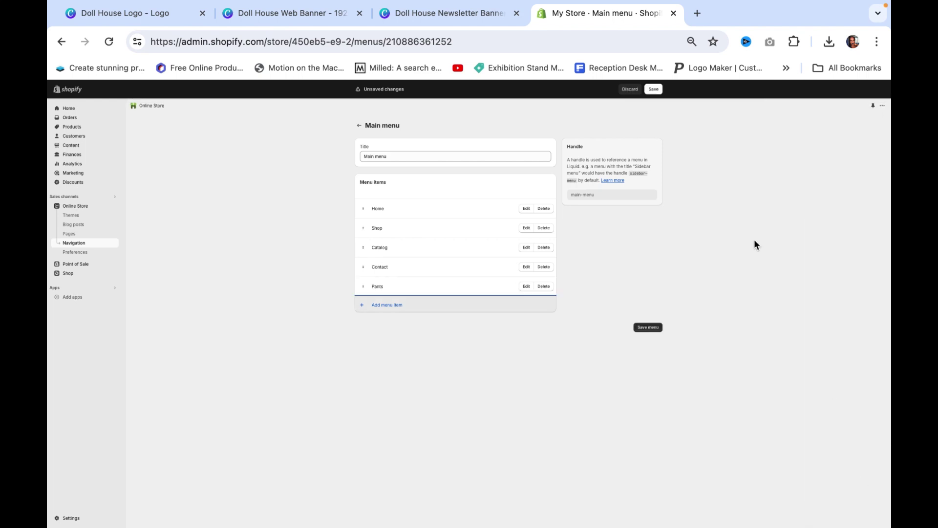
pyautogui.click(647, 328)
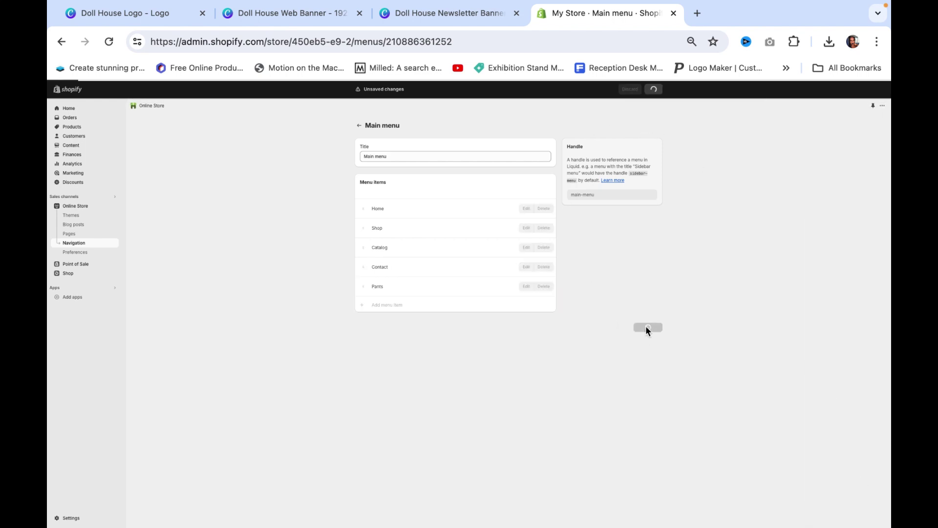
# Open Online Store in a new tab and launch the doll-house-theme editor via Customize
pyautogui.rightClick(73, 200)
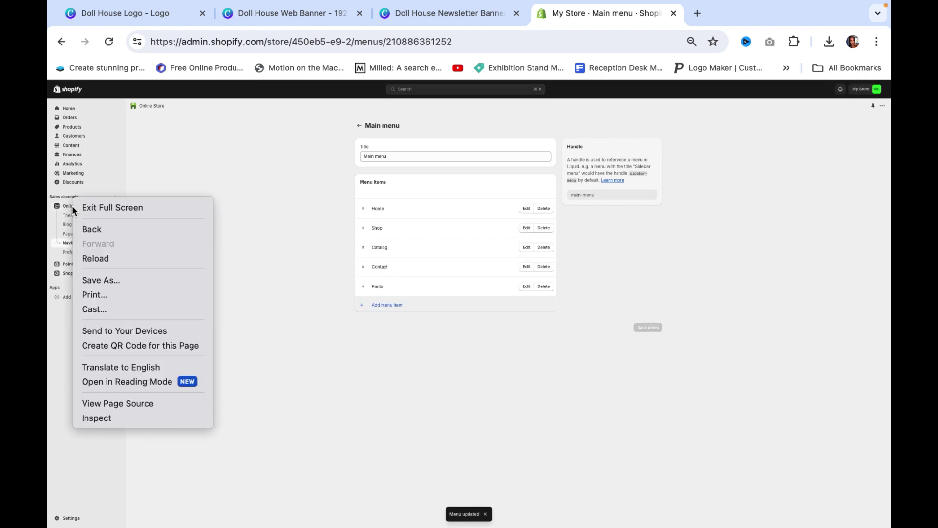
pyautogui.click(68, 204)
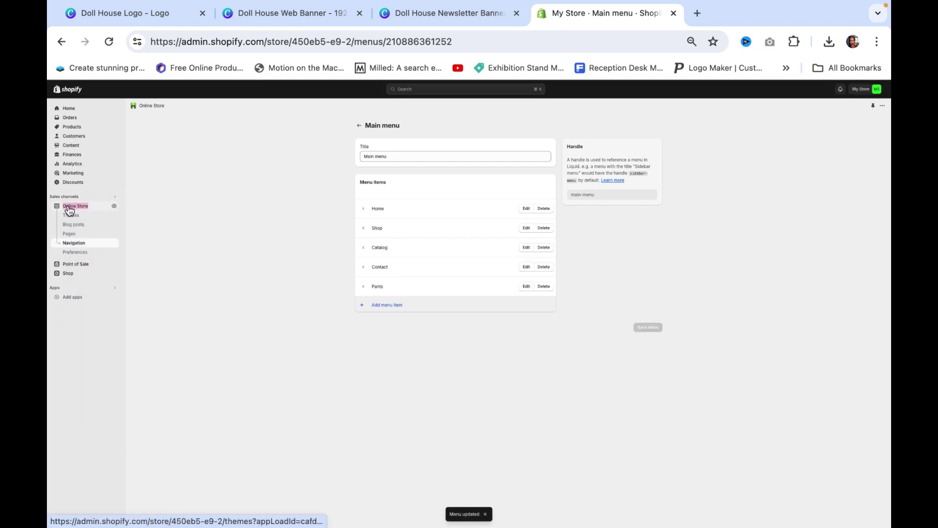
pyautogui.rightClick(69, 207)
pyautogui.click(77, 205)
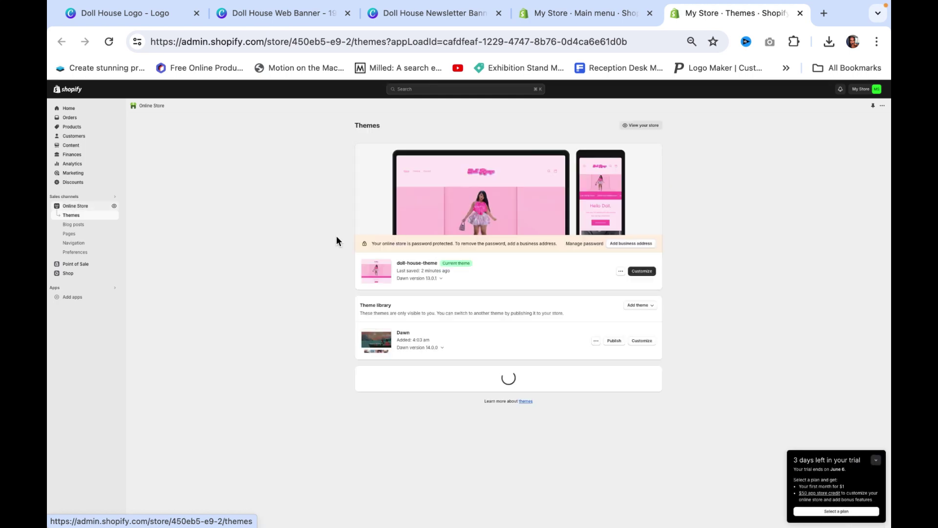
pyautogui.click(651, 272)
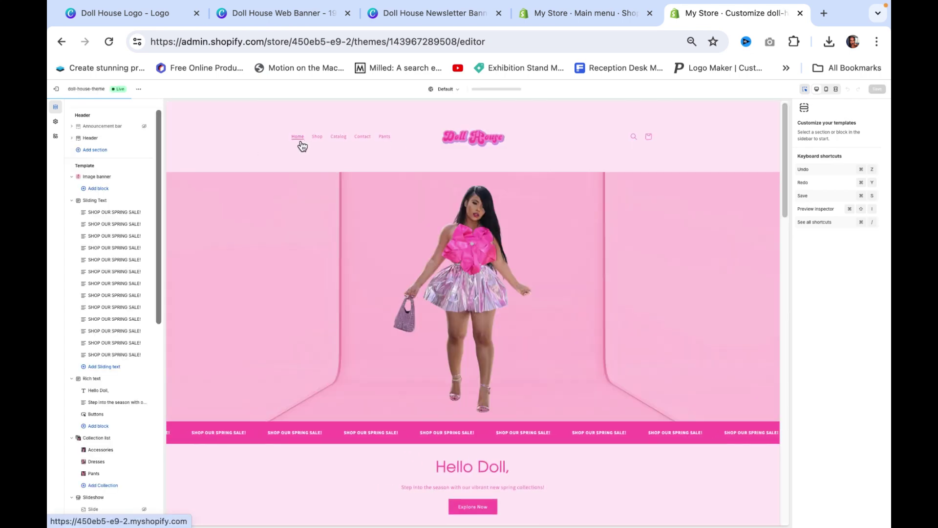
# In Header settings, try Mega menu and Drawer desktop menu types, then keep Dropdown
pyautogui.click(279, 133)
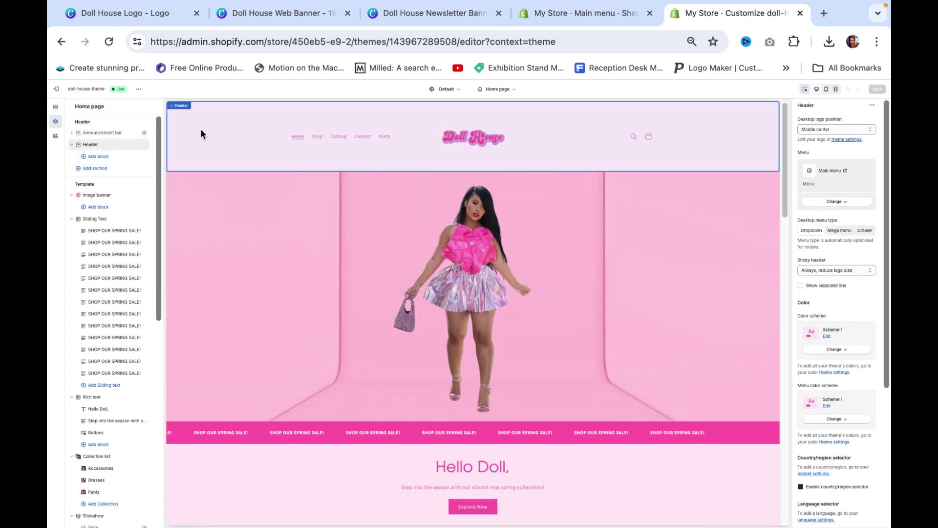
pyautogui.click(839, 229)
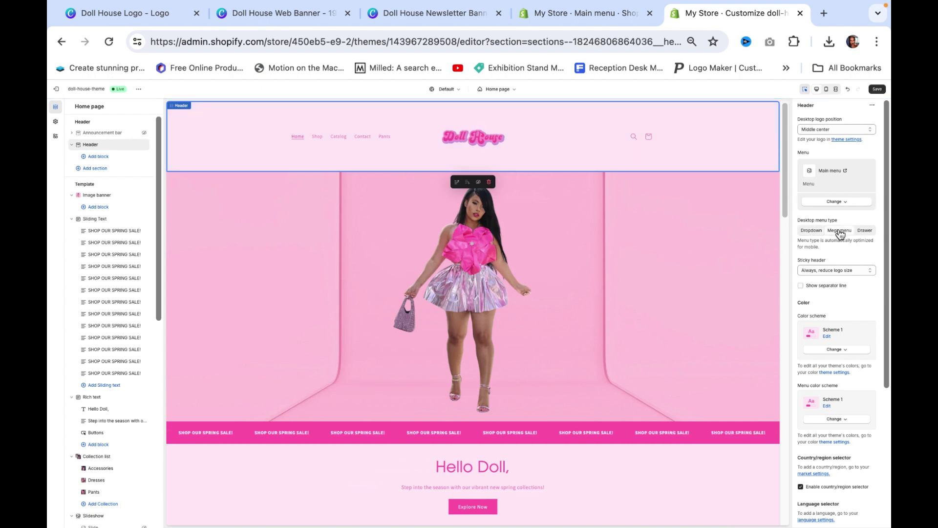
pyautogui.click(864, 231)
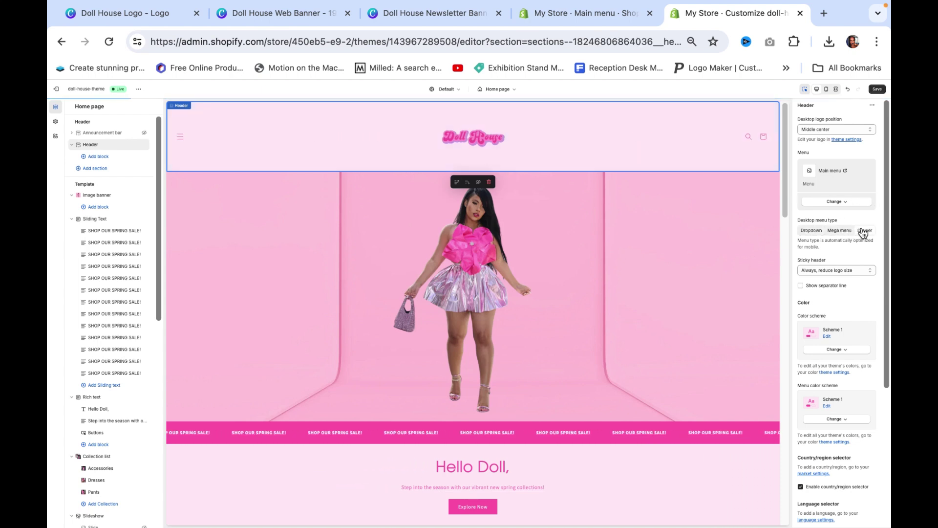
pyautogui.click(843, 231)
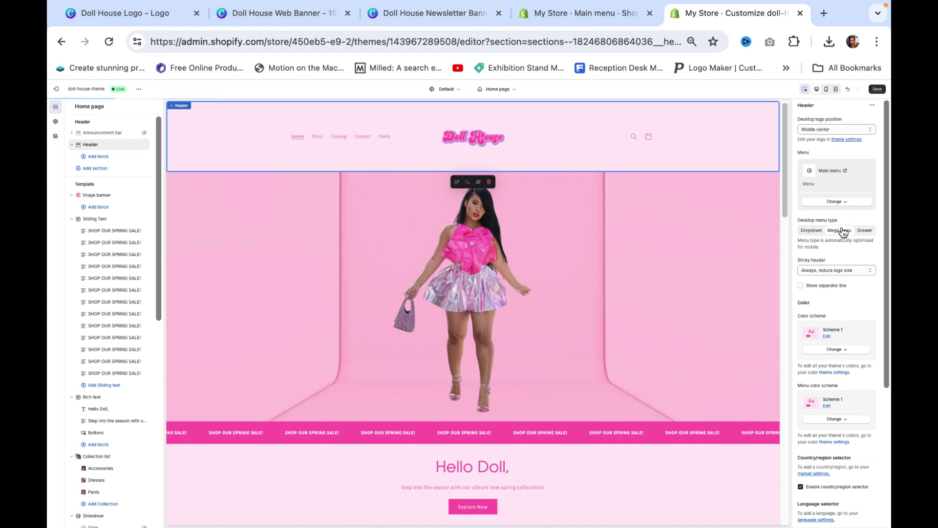
pyautogui.click(818, 231)
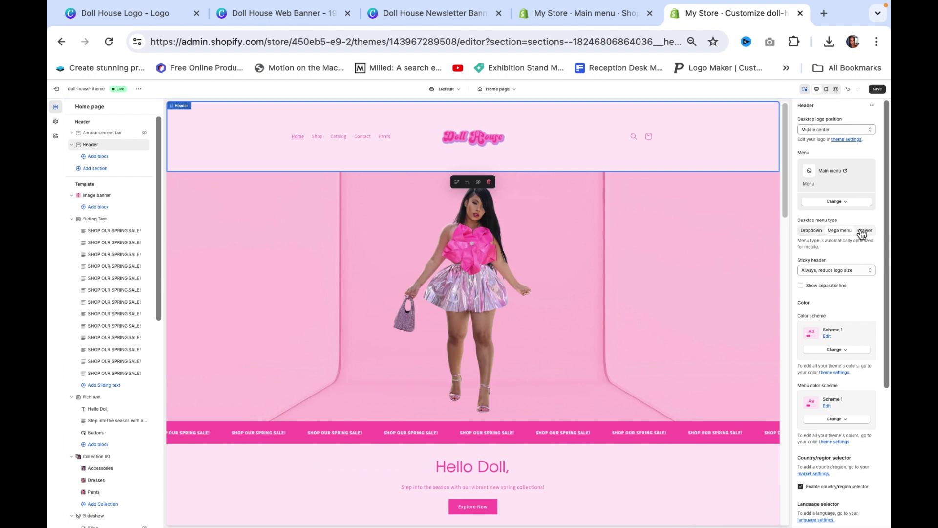
pyautogui.click(819, 231)
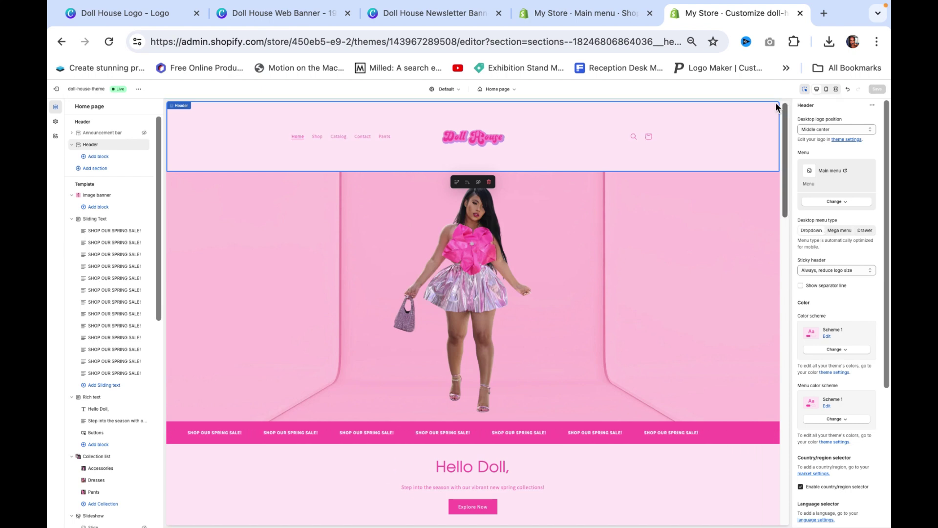
# Check that all five links appear in the mobile hamburger menu, then return to desktop preview
pyautogui.click(830, 90)
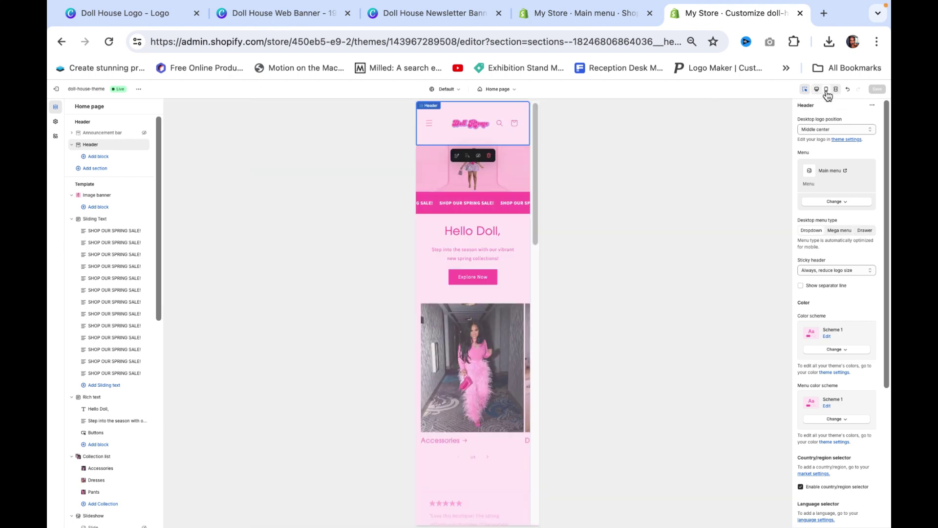
pyautogui.click(430, 124)
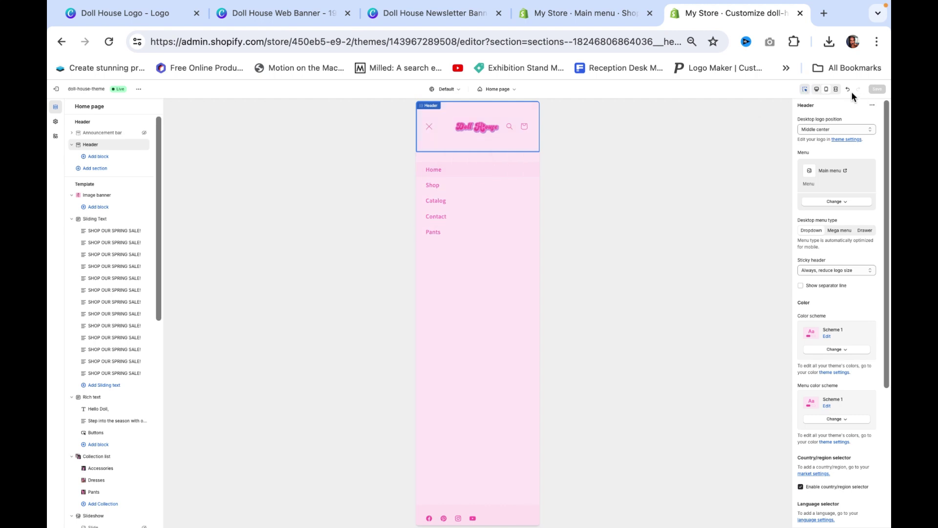
pyautogui.click(818, 91)
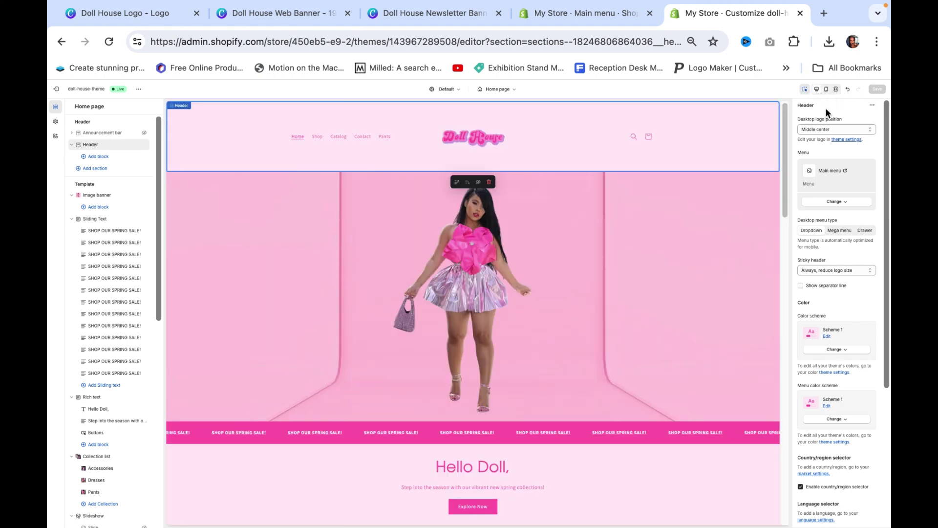
# Open the first testimonial column and dismiss its image picker without choosing an image
pyautogui.scroll(-10, 378, 389)
pyautogui.click(374, 385)
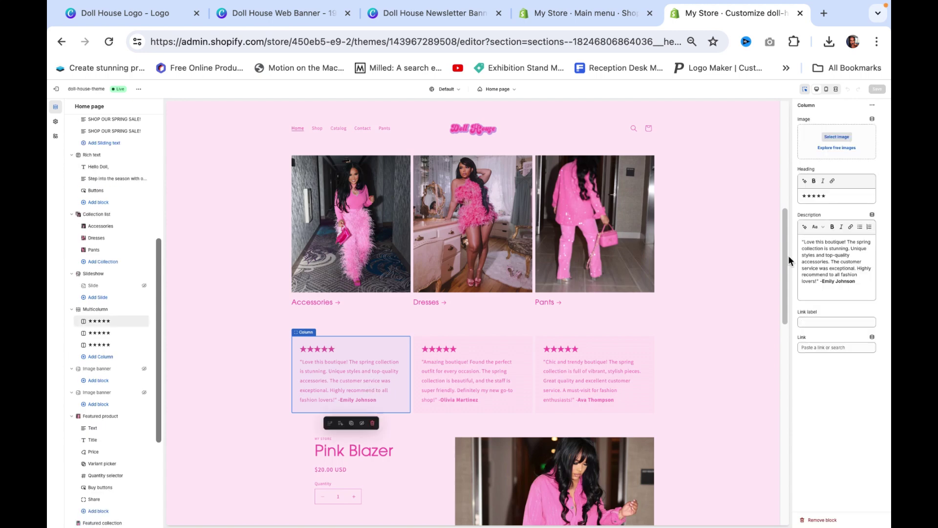
pyautogui.tripleClick(807, 255)
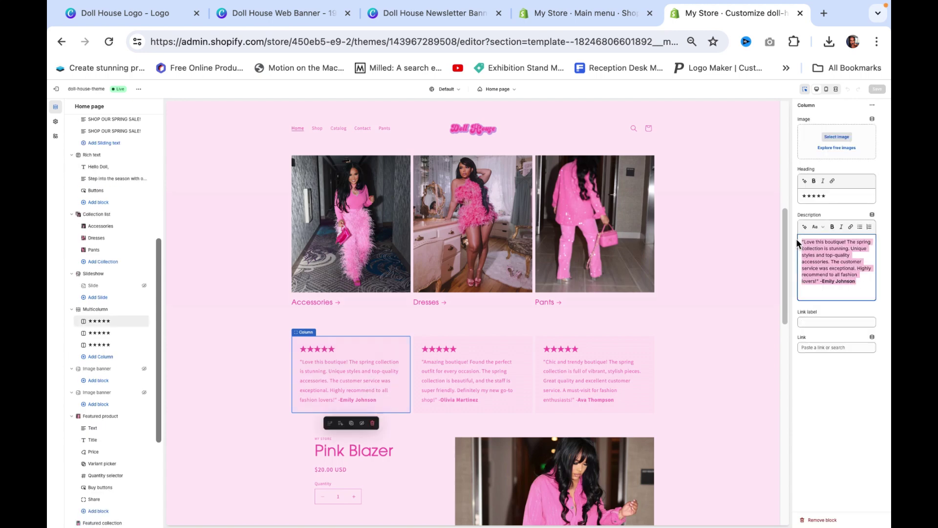
pyautogui.click(830, 137)
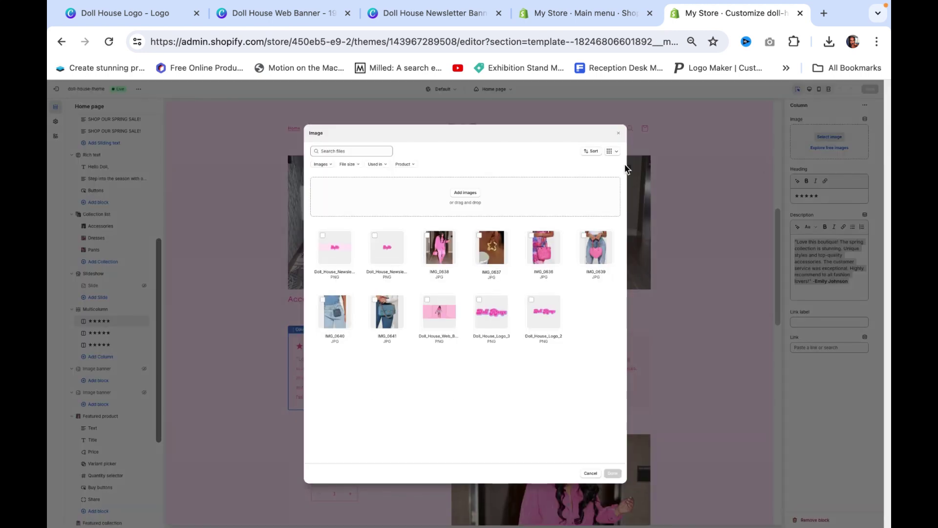
pyautogui.press('Escape')
# Switch to the My Store · Navigation tab listing the Footer and Main menus
pyautogui.scroll(-10, 747, 336)
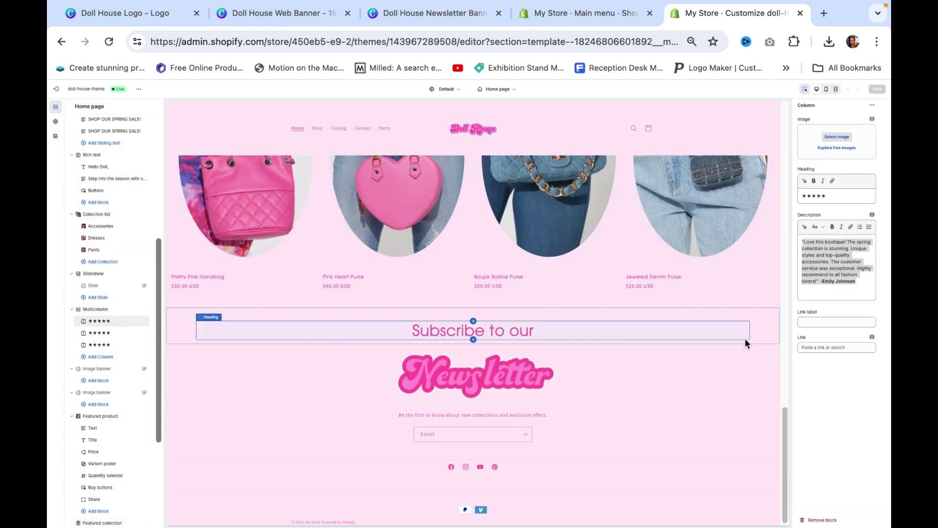
pyautogui.scroll(10, 691, 355)
pyautogui.scroll(10, 692, 355)
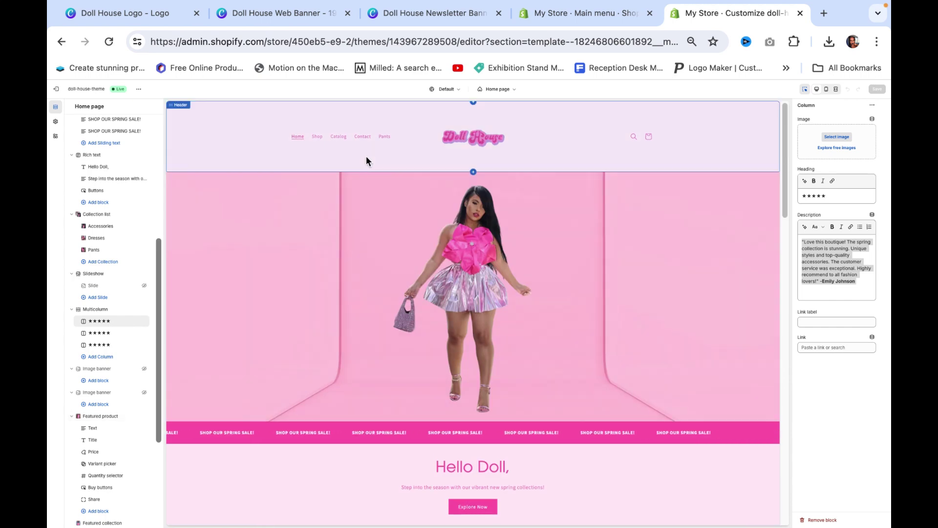
pyautogui.hotkey('ctrl', 'shift', 'Tab')
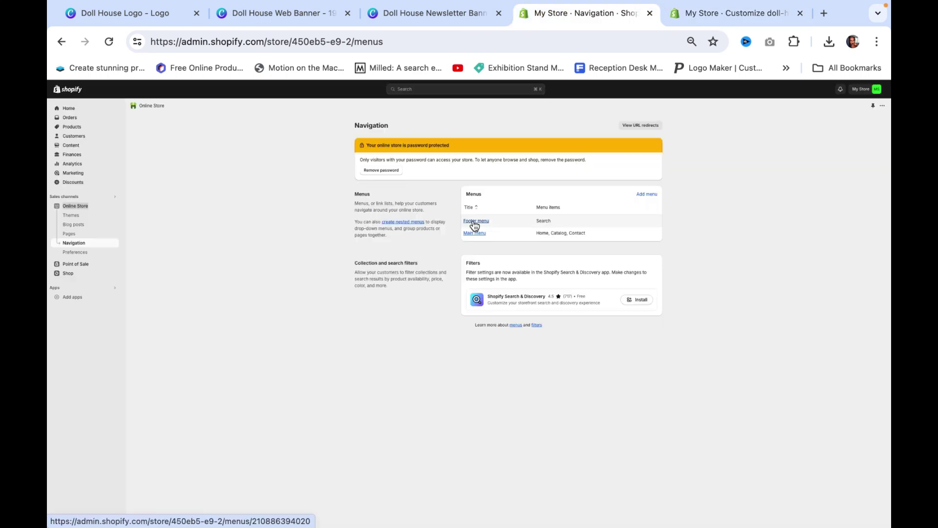
# Return to the Customize tab, view the Footer section settings, then open Theme settings
pyautogui.click(698, 12)
pyautogui.scroll(-15, 585, 368)
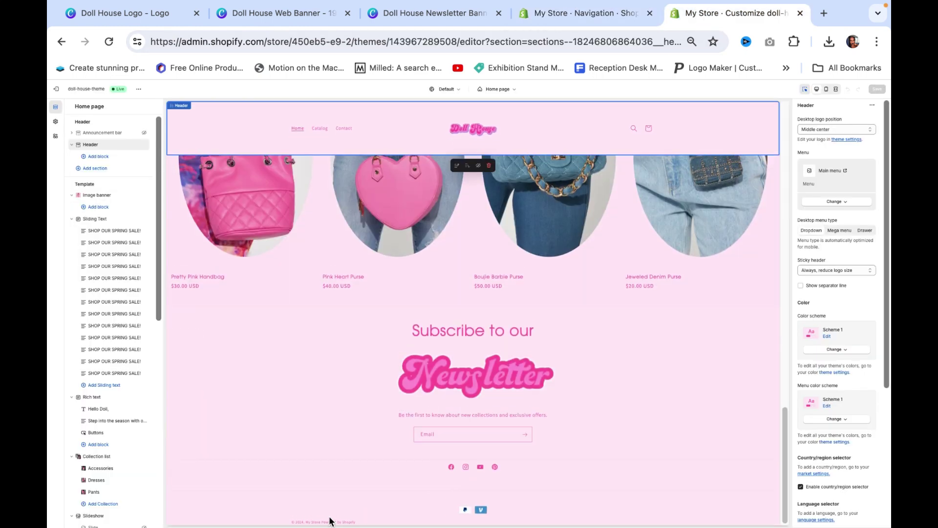
pyautogui.scroll(-10, 113, 498)
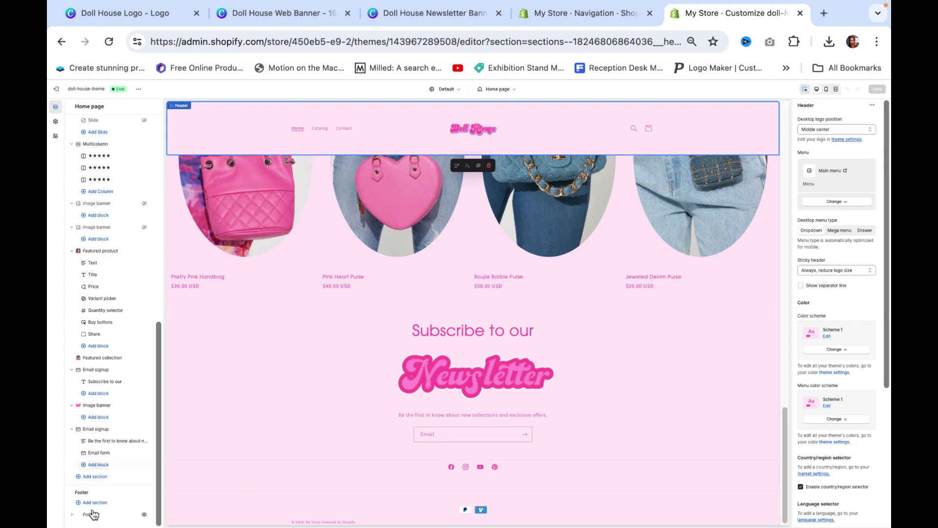
pyautogui.click(91, 517)
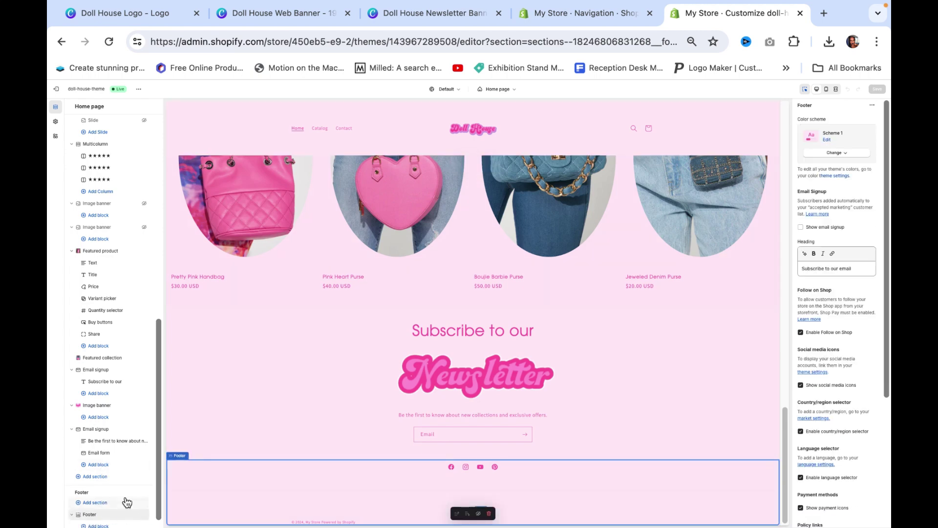
pyautogui.scroll(-1, 140, 499)
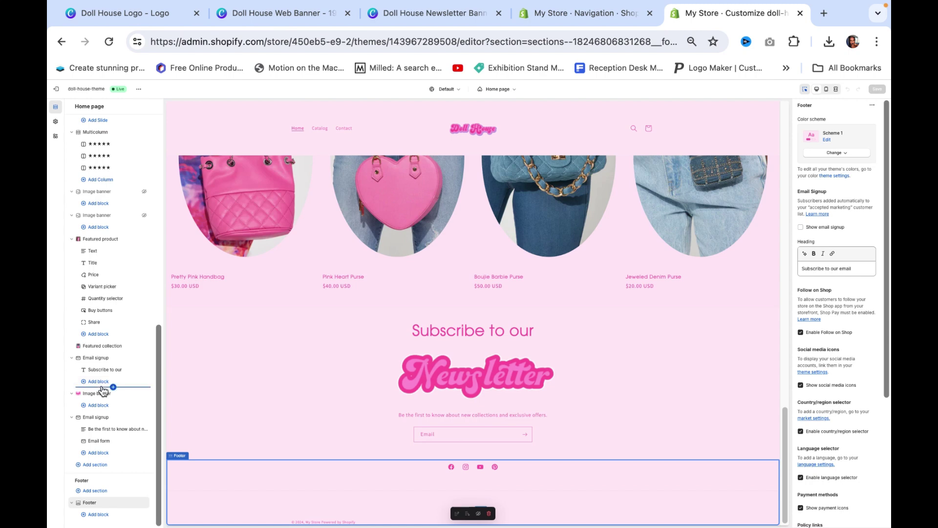
pyautogui.click(57, 123)
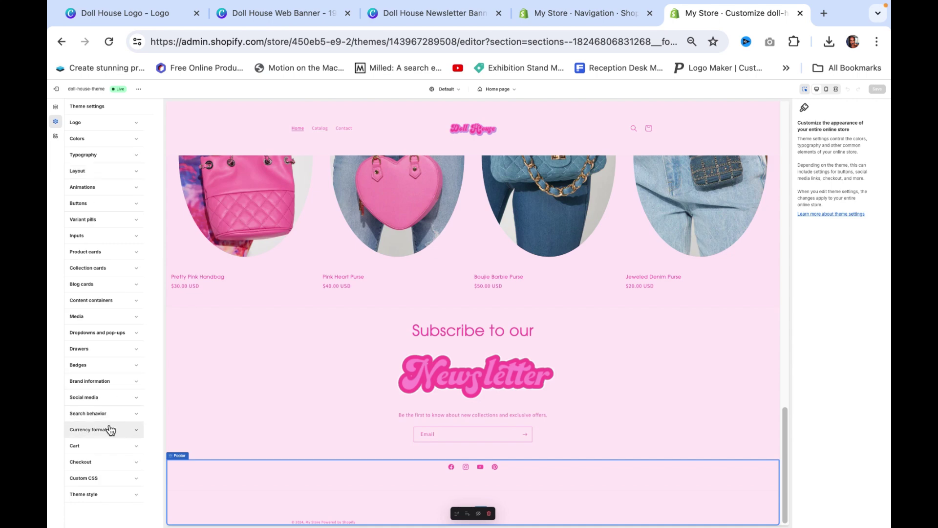
# Look over the Social media links in Theme settings, then open the Header section's settings
pyautogui.click(101, 397)
pyautogui.scroll(-3, 113, 447)
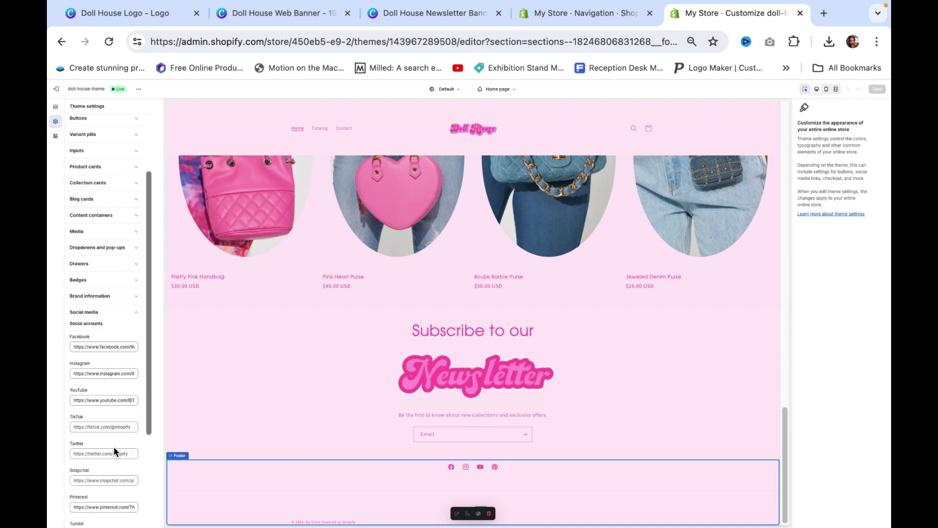
pyautogui.moveTo(81, 346); pyautogui.dragTo(118, 356)
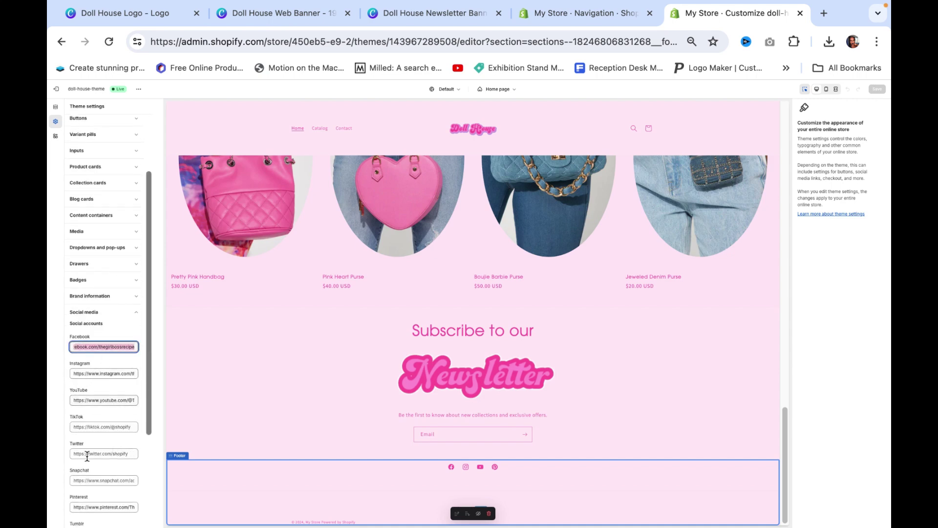
pyautogui.scroll(-5, 98, 474)
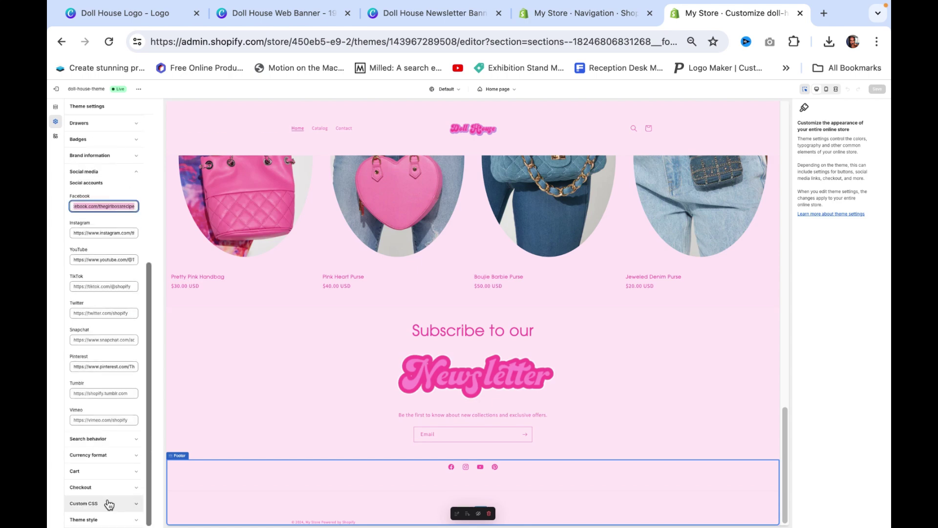
pyautogui.scroll(2, 108, 490)
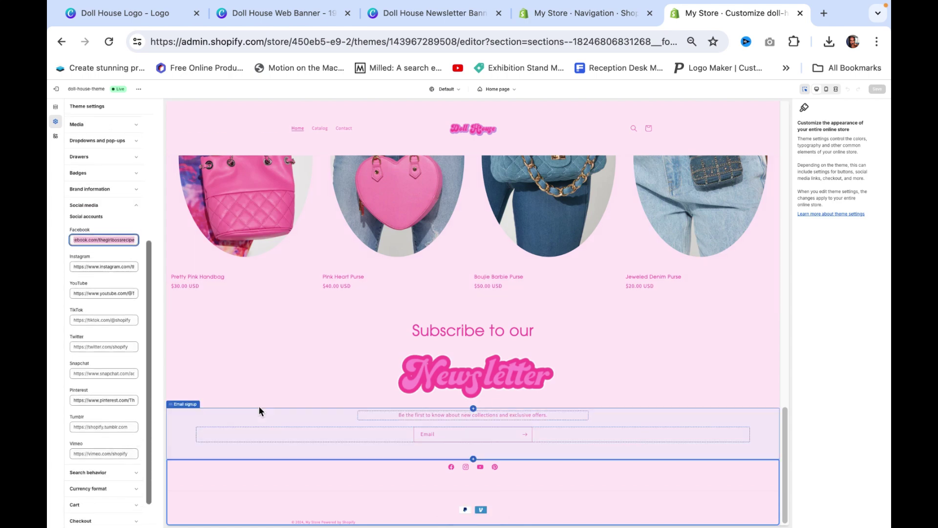
pyautogui.scroll(15, 259, 405)
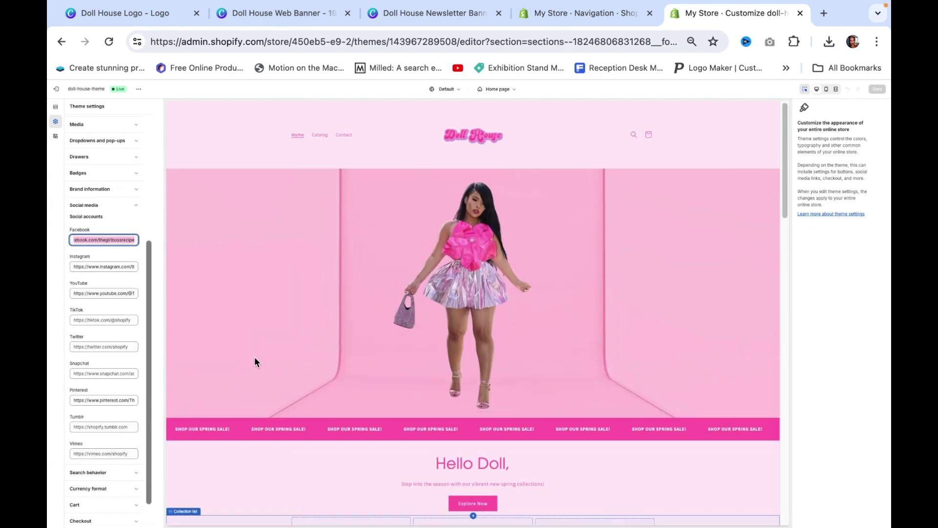
pyautogui.click(251, 142)
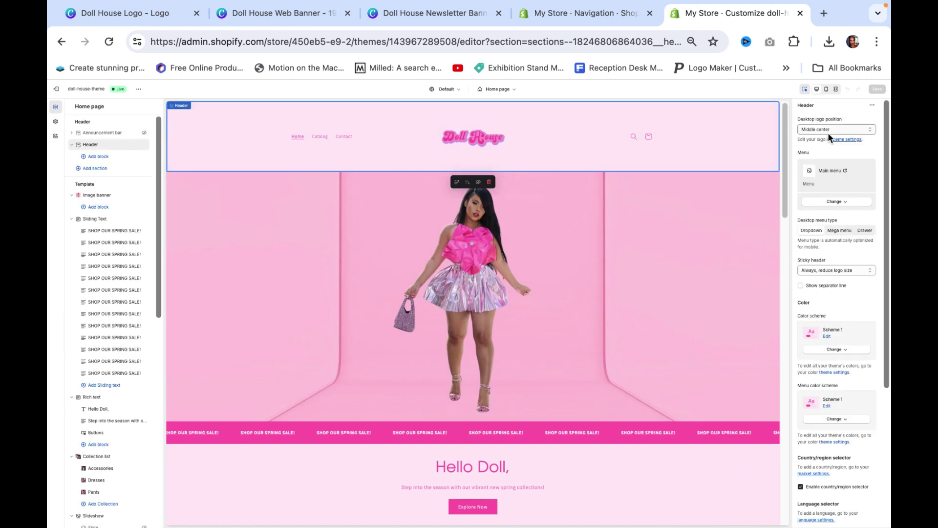
# Switch the desktop menu type from Mega menu to Drawer and save the theme
pyautogui.click(840, 234)
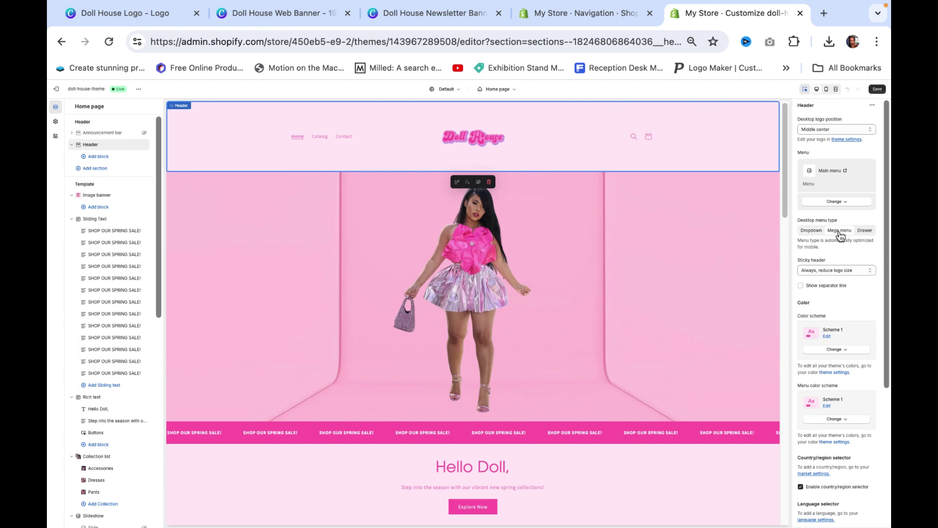
pyautogui.click(866, 232)
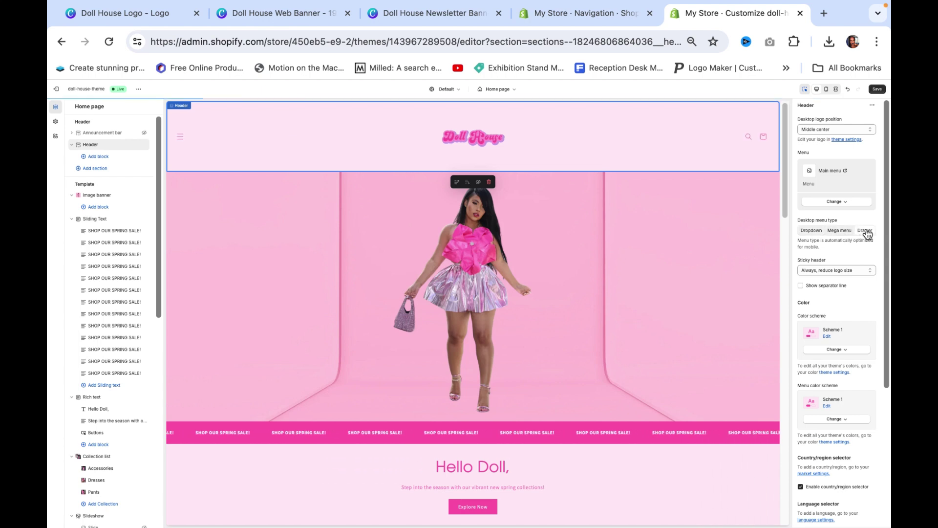
pyautogui.click(877, 89)
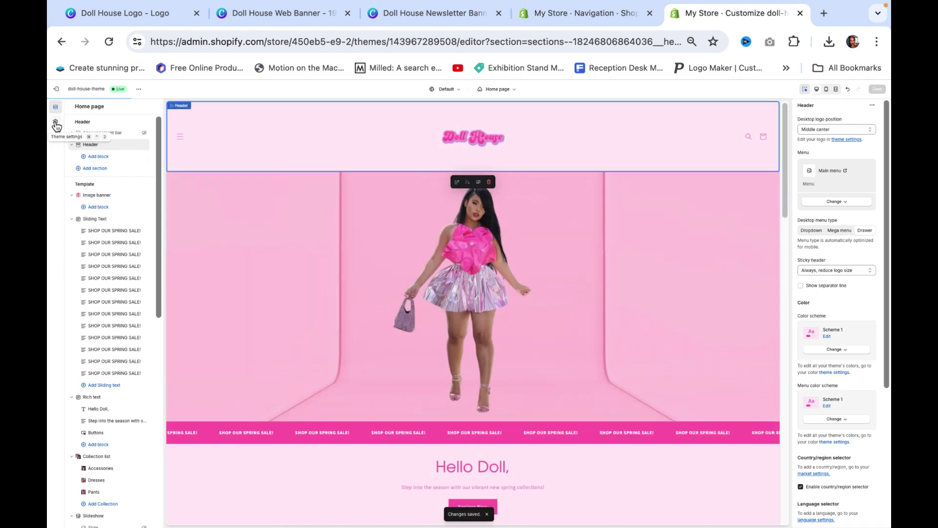
# Open Colour Scheme 1 under Theme settings > Colors
pyautogui.click(55, 125)
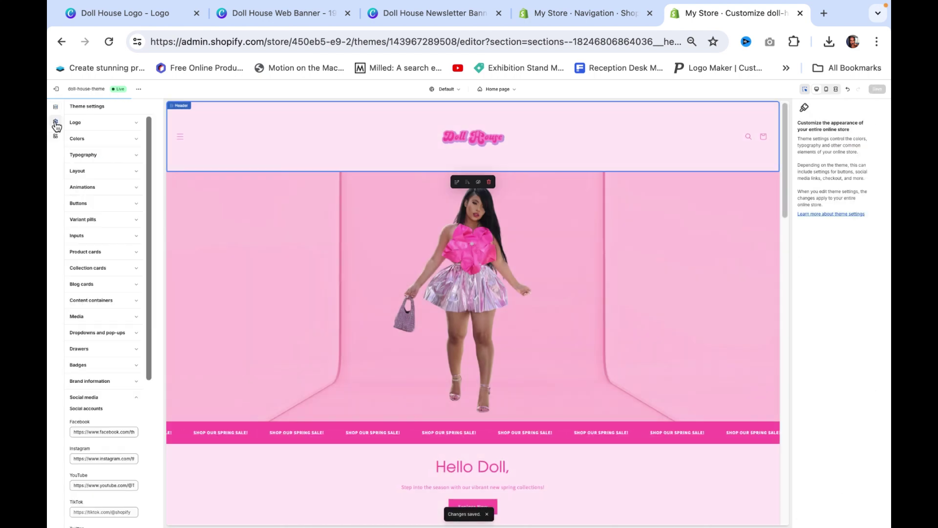
pyautogui.click(97, 140)
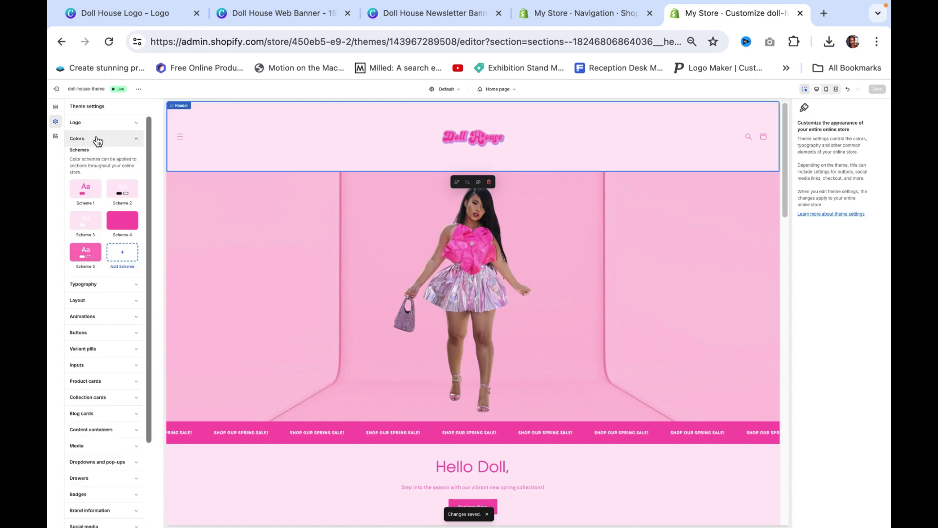
pyautogui.click(86, 189)
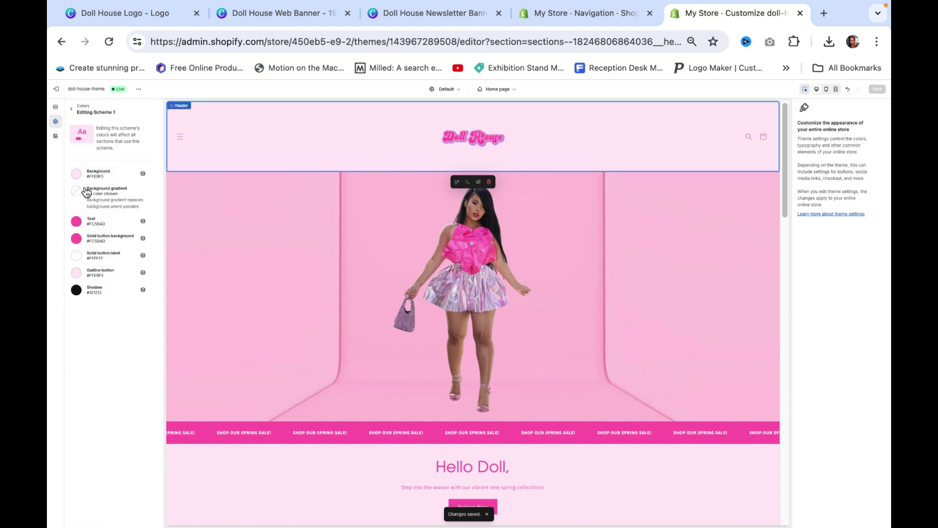
# Try a white Scheme 1 background, undo it back to pale pink, and return to Colors
pyautogui.click(77, 174)
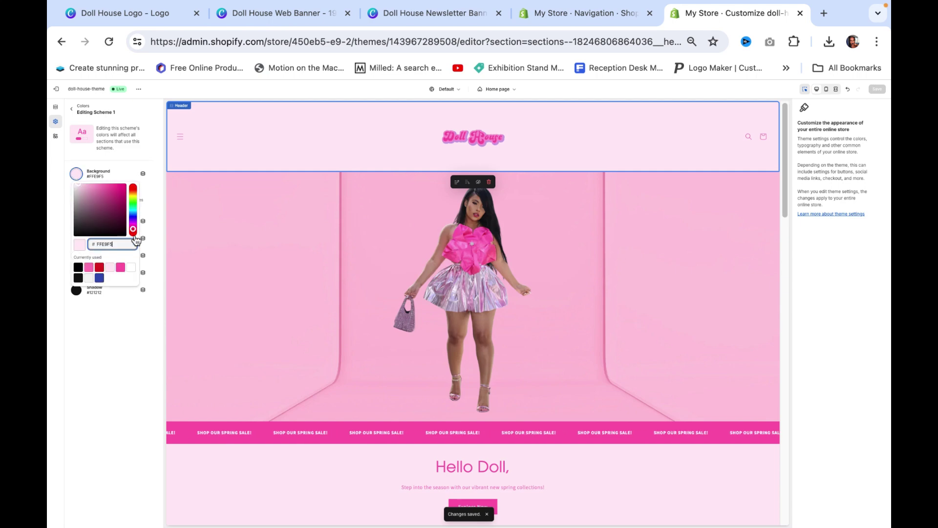
pyautogui.click(131, 268)
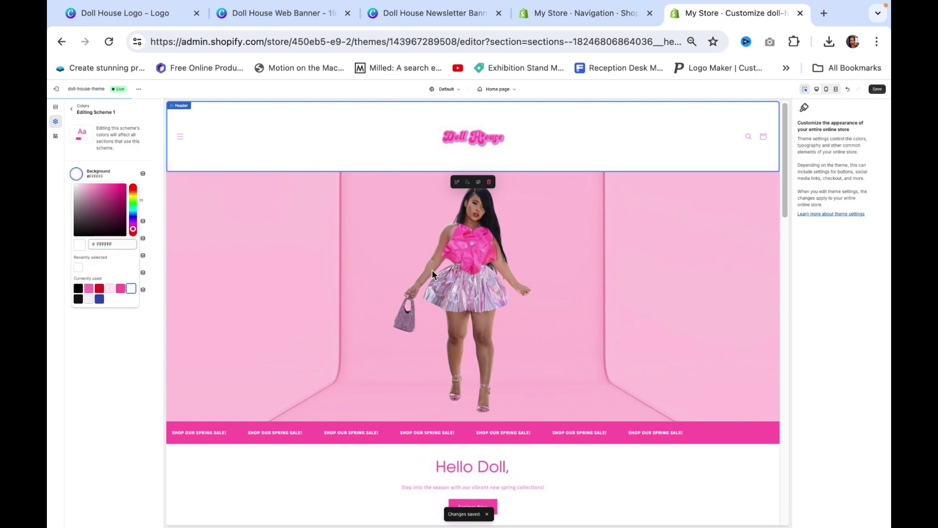
pyautogui.scroll(-6, 556, 262)
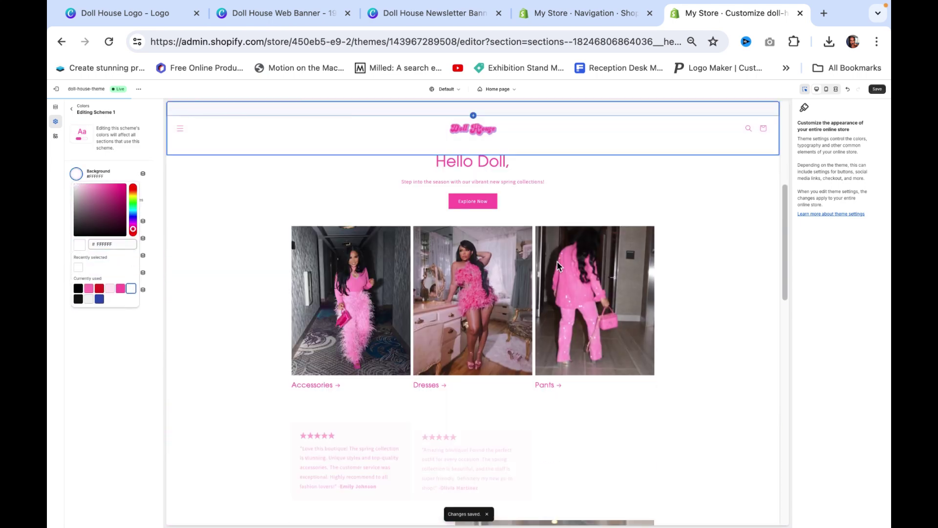
pyautogui.scroll(-10, 557, 264)
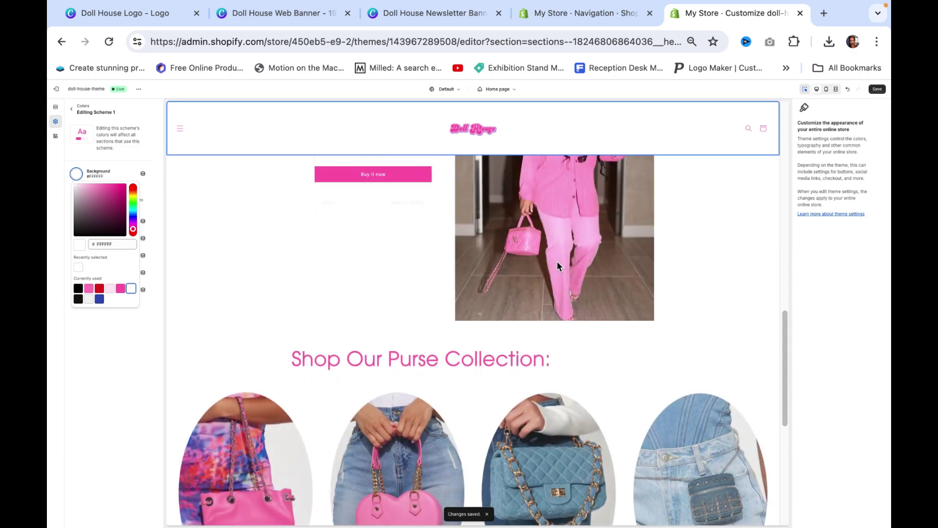
pyautogui.scroll(-6, 557, 261)
pyautogui.scroll(15, 557, 261)
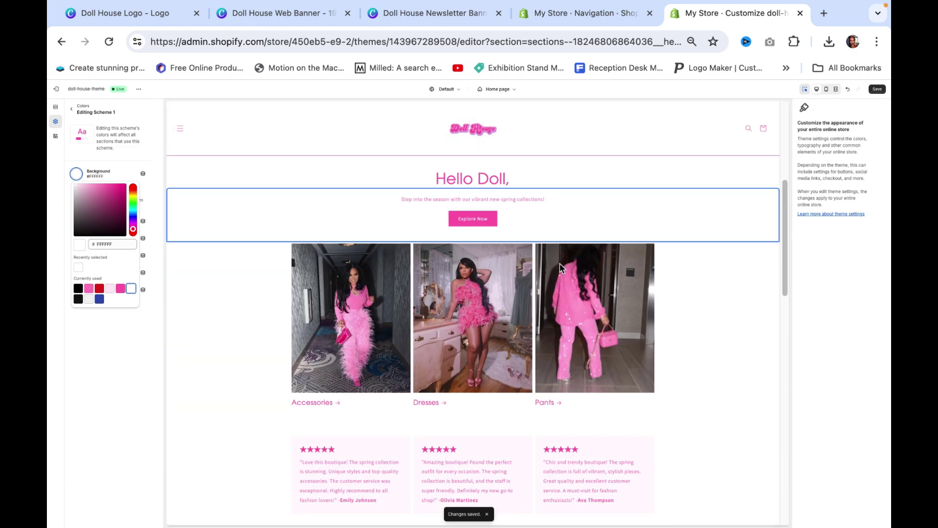
pyautogui.scroll(5, 560, 263)
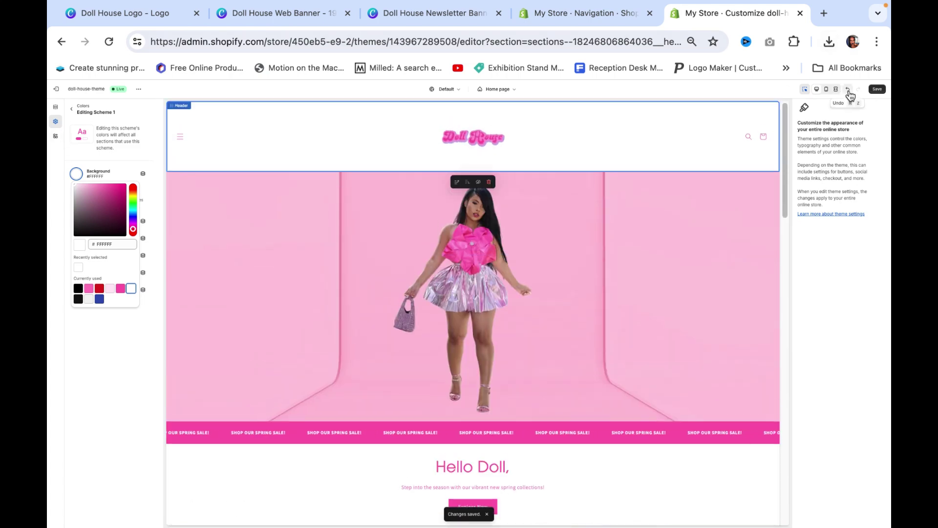
pyautogui.click(877, 89)
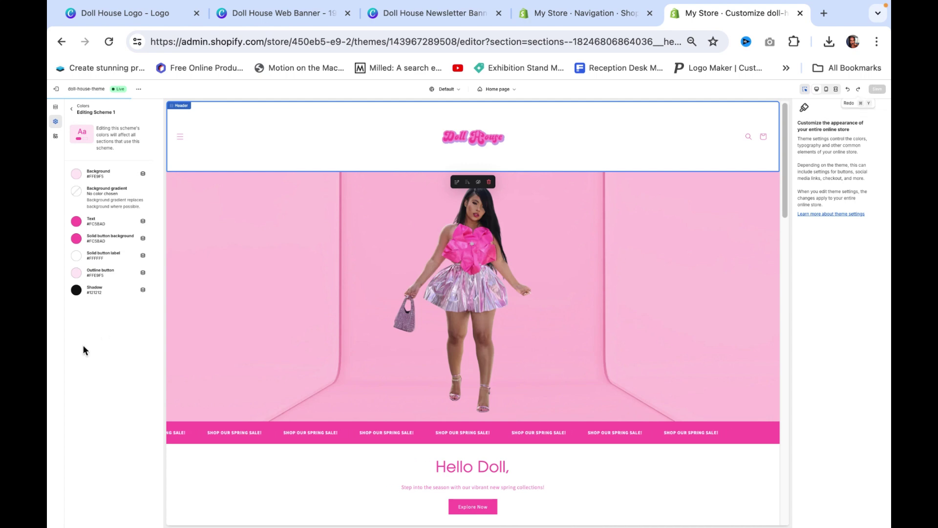
pyautogui.click(73, 112)
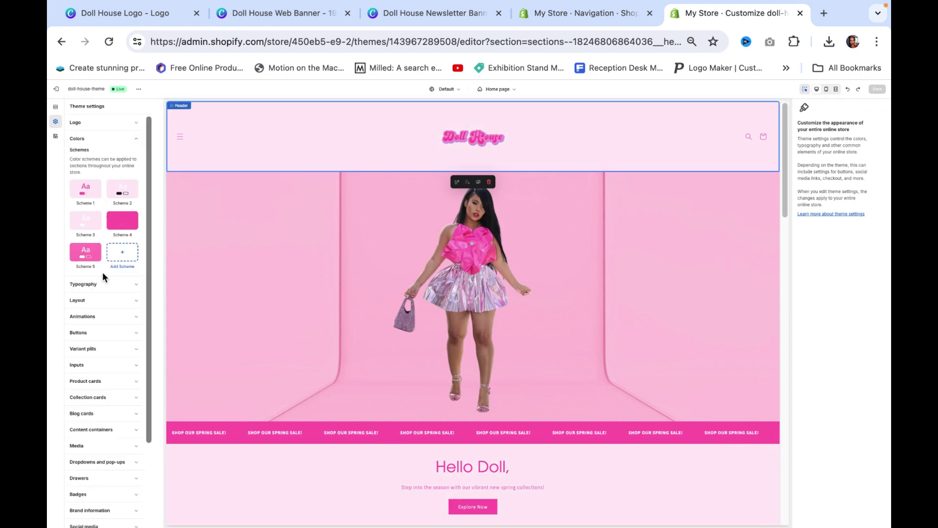
pyautogui.scroll(-2, 104, 278)
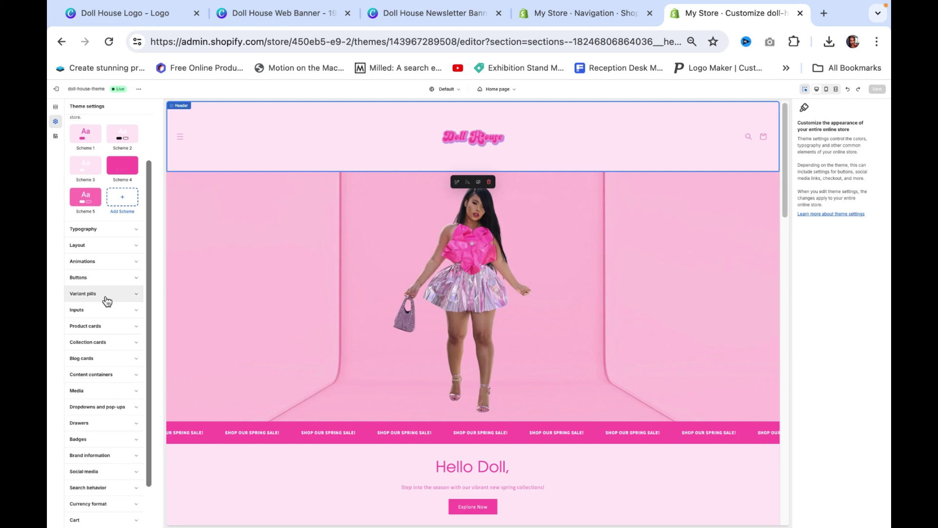
# Browse the Typography and Product cards theme settings
pyautogui.click(86, 229)
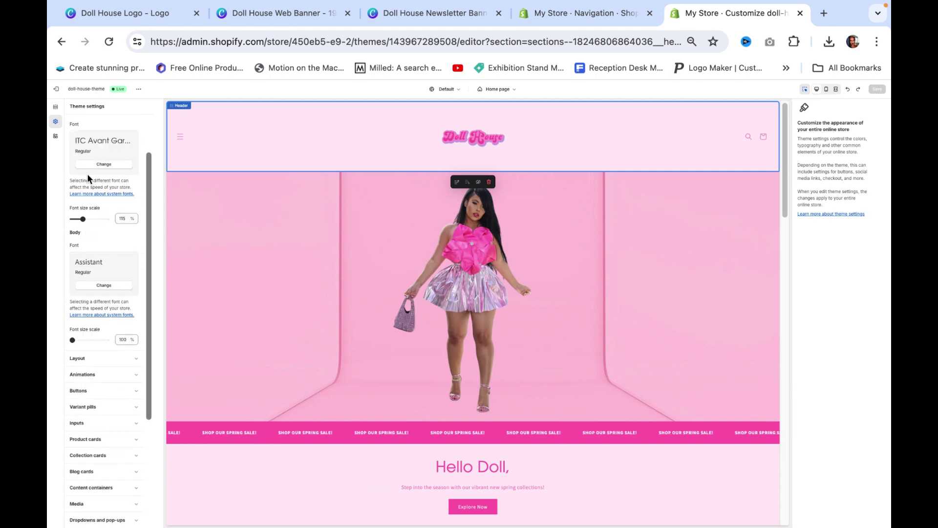
pyautogui.scroll(-8, 488, 373)
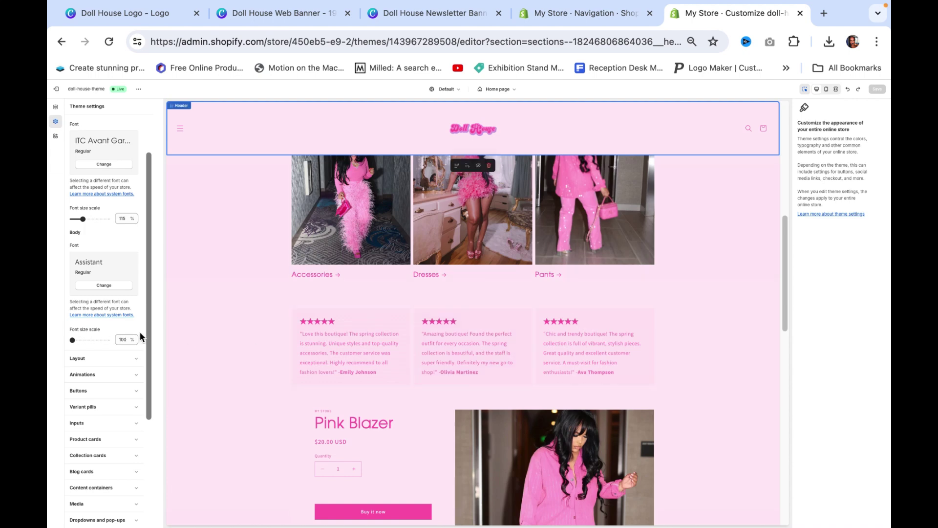
pyautogui.scroll(-5, 132, 340)
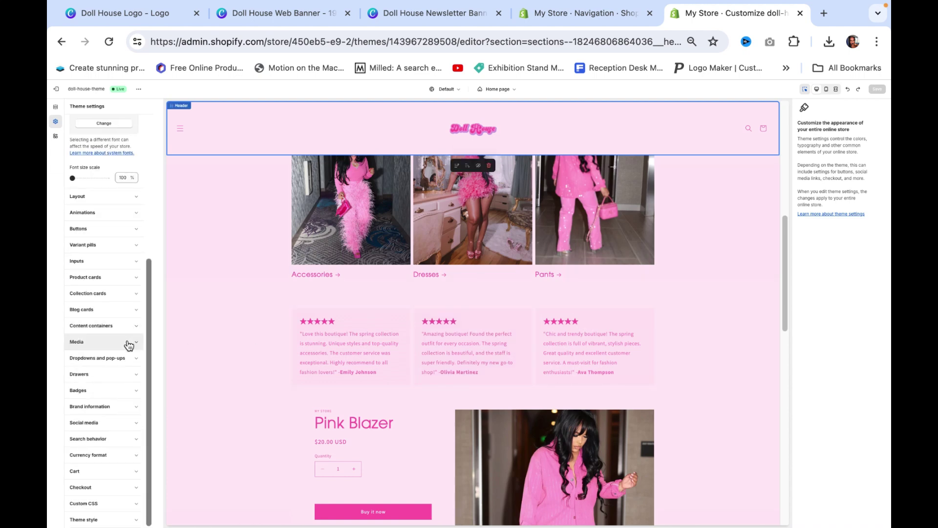
pyautogui.click(92, 278)
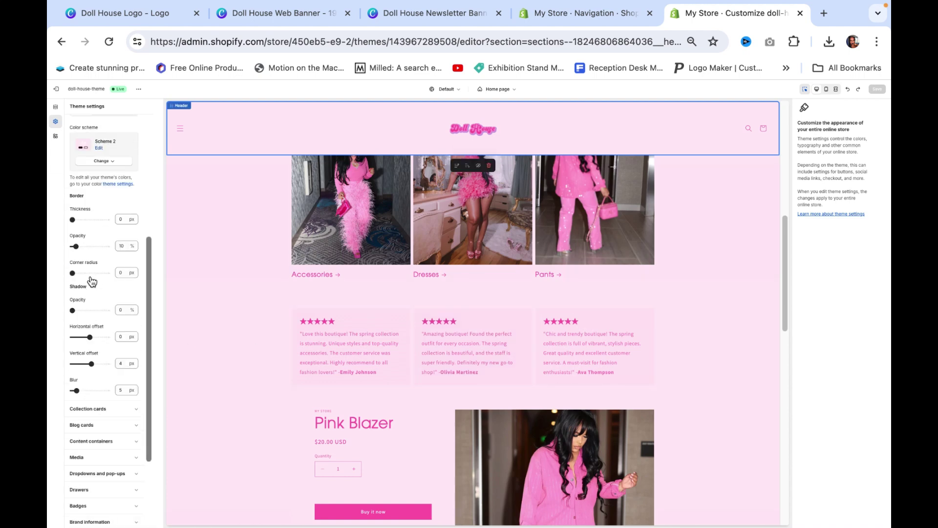
# Go back to the Sections list and exit the theme editor to the Themes page
pyautogui.click(56, 108)
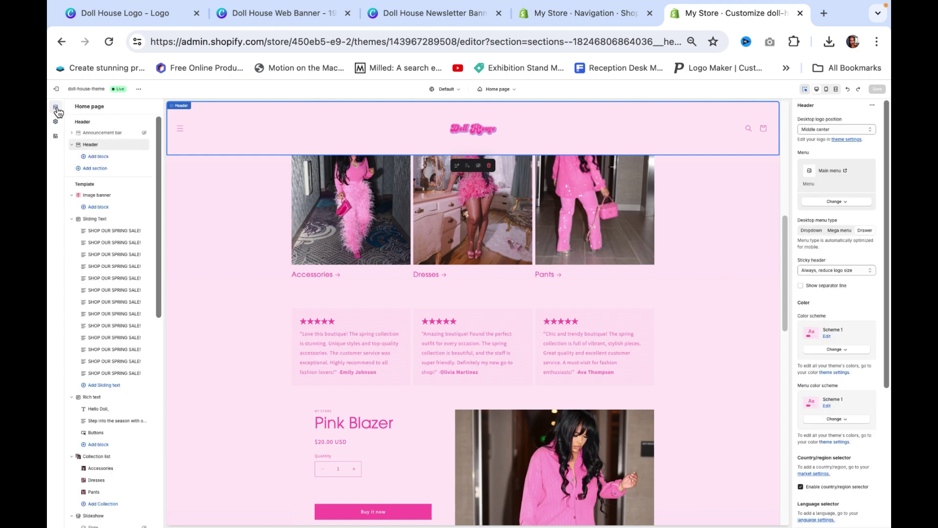
pyautogui.scroll(-10, 118, 331)
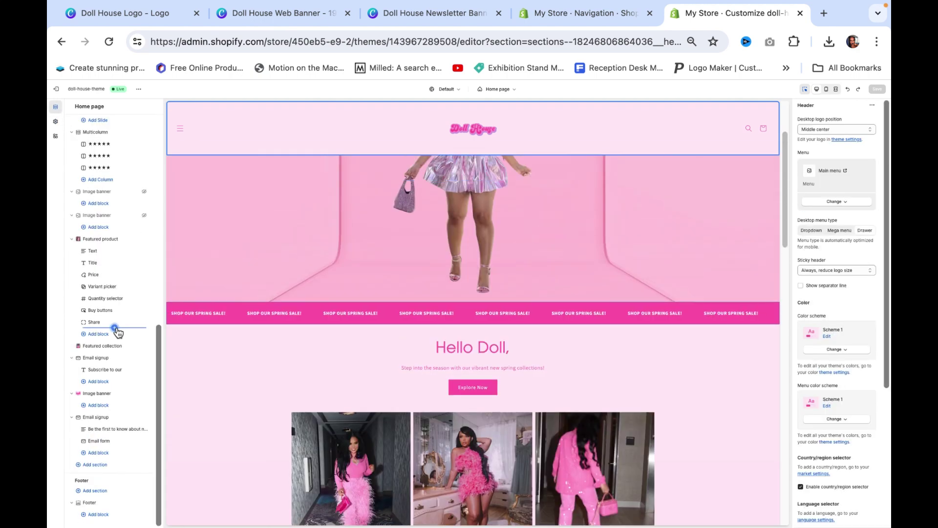
pyautogui.scroll(3, 742, 335)
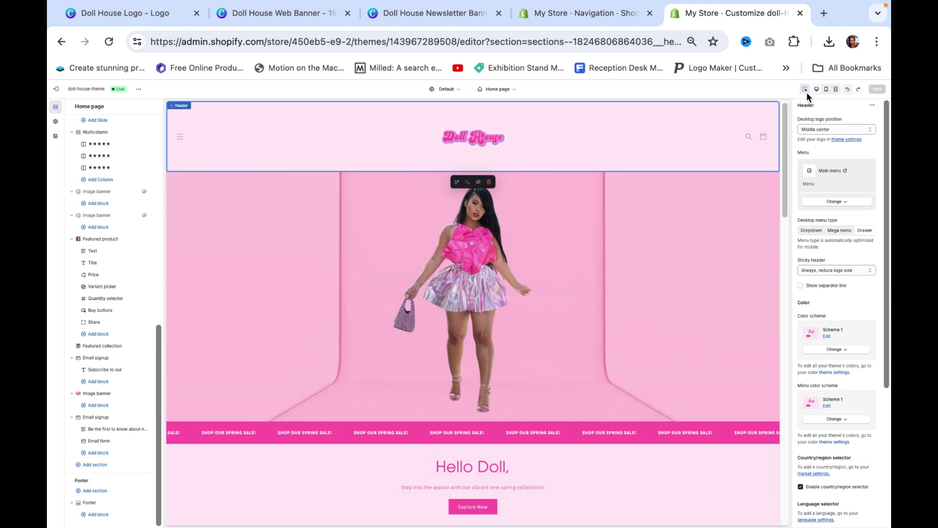
pyautogui.click(56, 89)
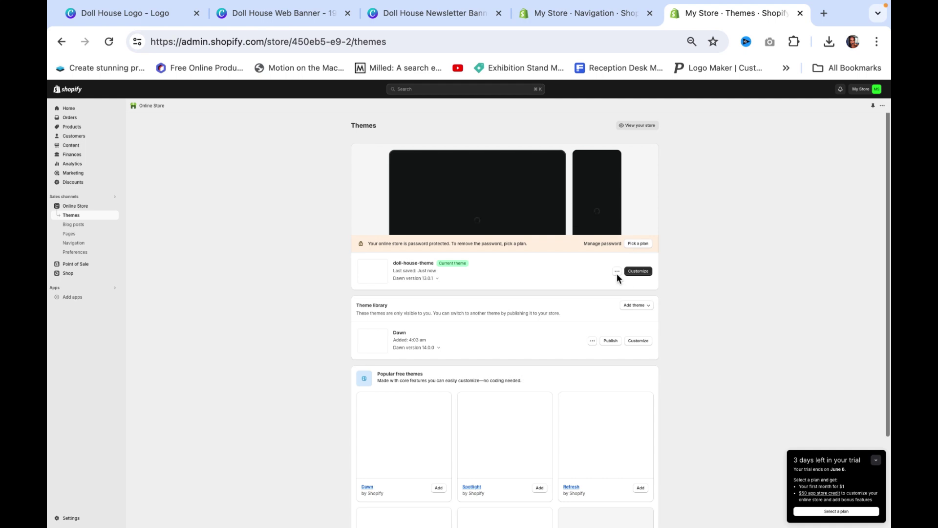
# Preview doll-house-theme's storefront in a new tab, then choose Customize to reopen the theme
pyautogui.click(617, 272)
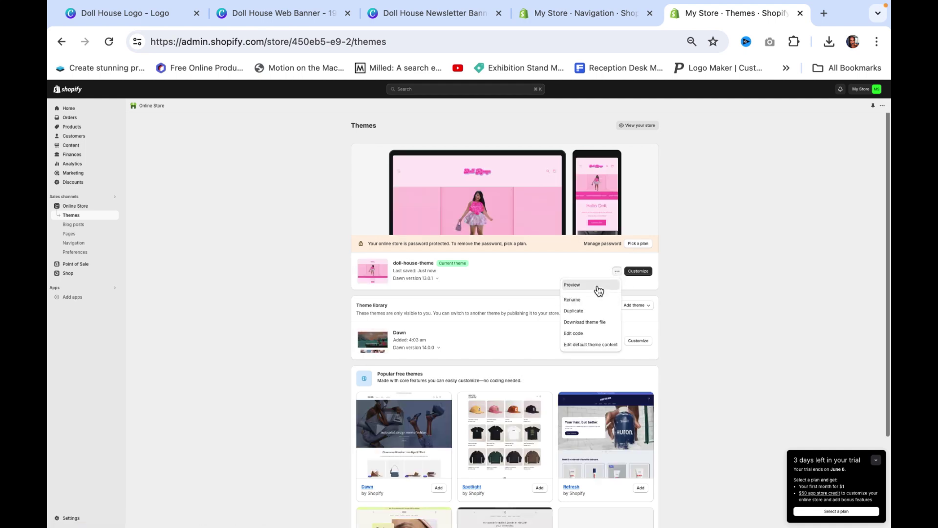
pyautogui.click(598, 289)
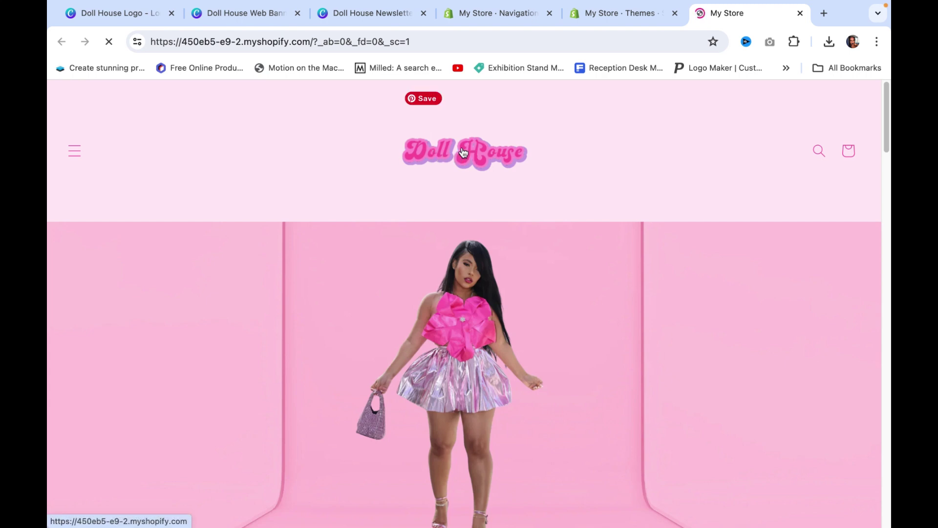
pyautogui.click(619, 12)
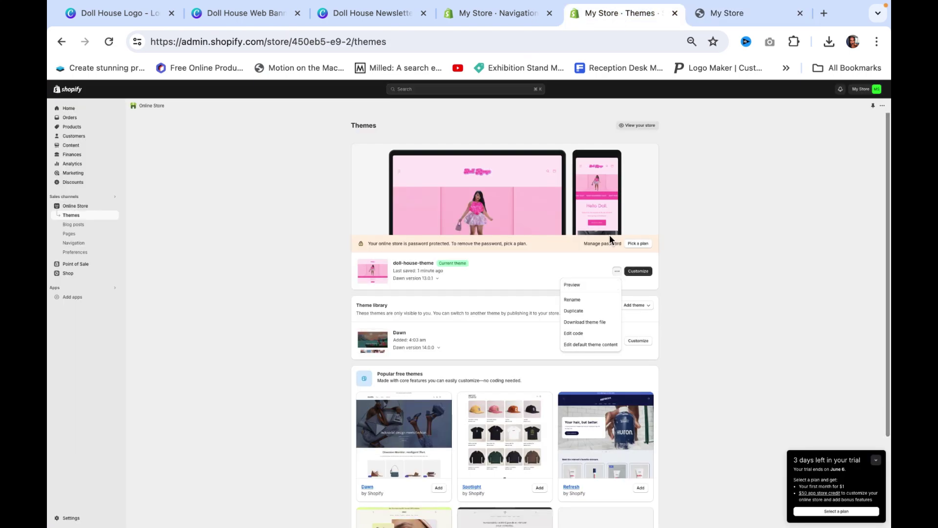
pyautogui.click(638, 272)
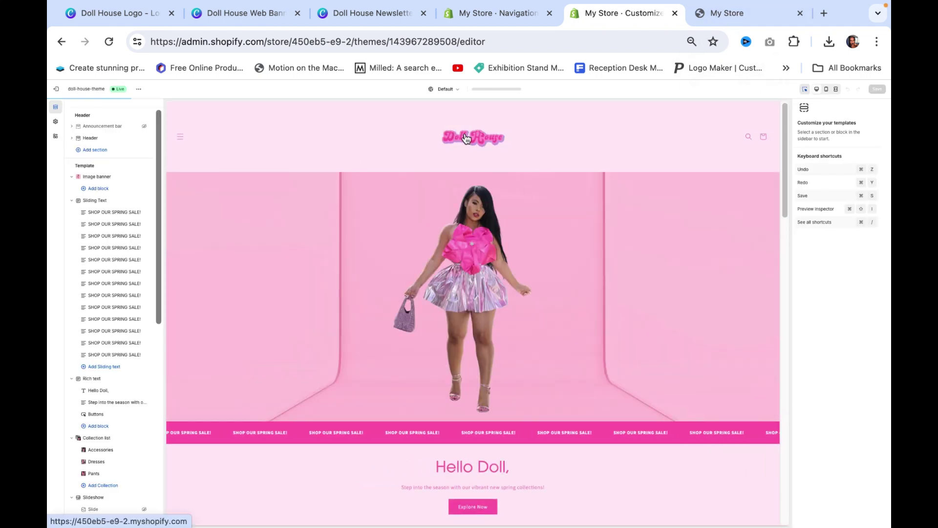
# Set the desktop logo width to 150 px in Theme settings > Logo and save
pyautogui.click(56, 122)
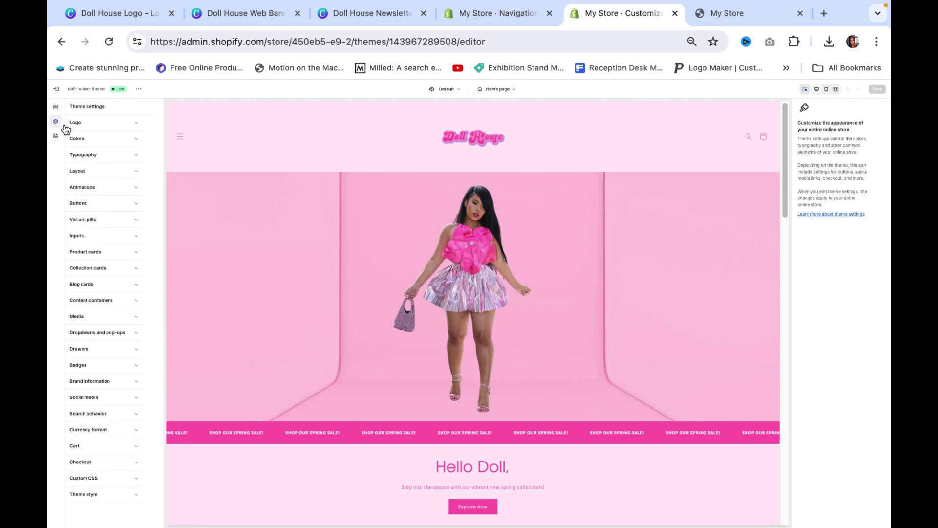
pyautogui.click(83, 126)
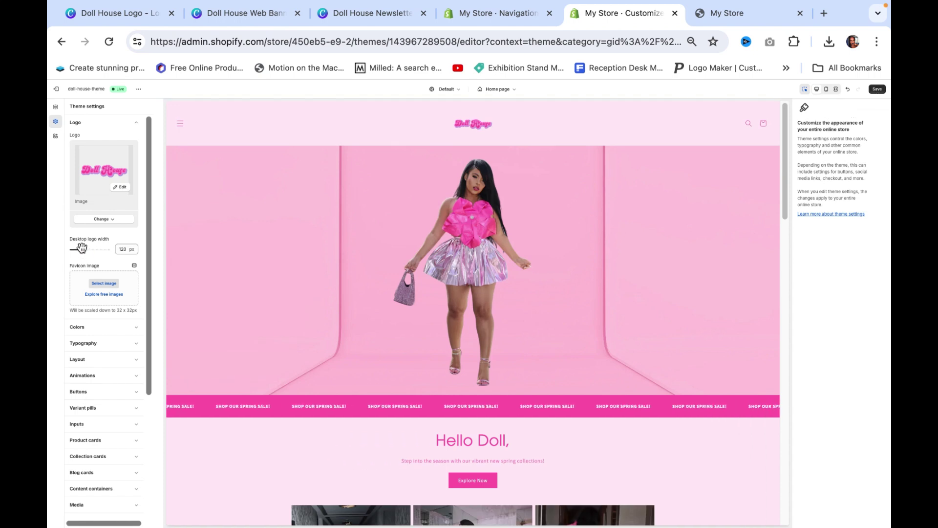
pyautogui.click(876, 92)
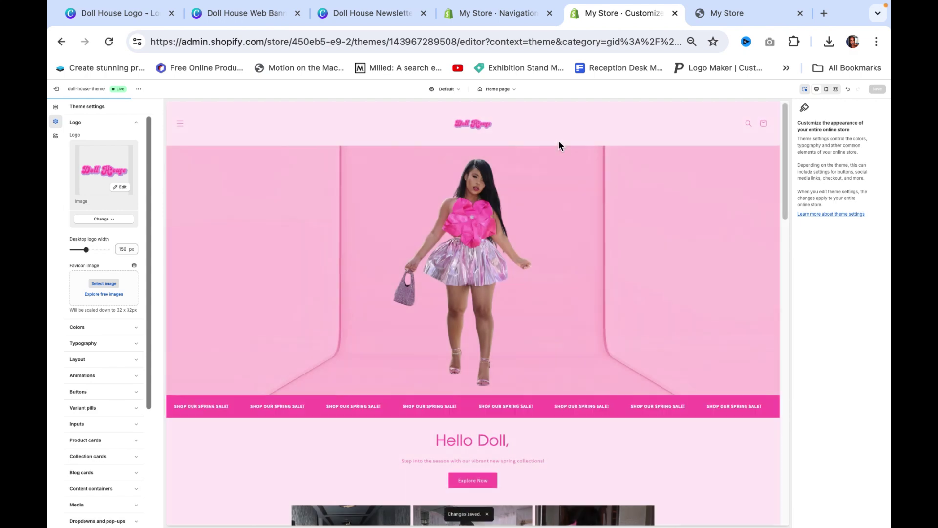
pyautogui.scroll(-5, 555, 154)
pyautogui.scroll(5, 552, 195)
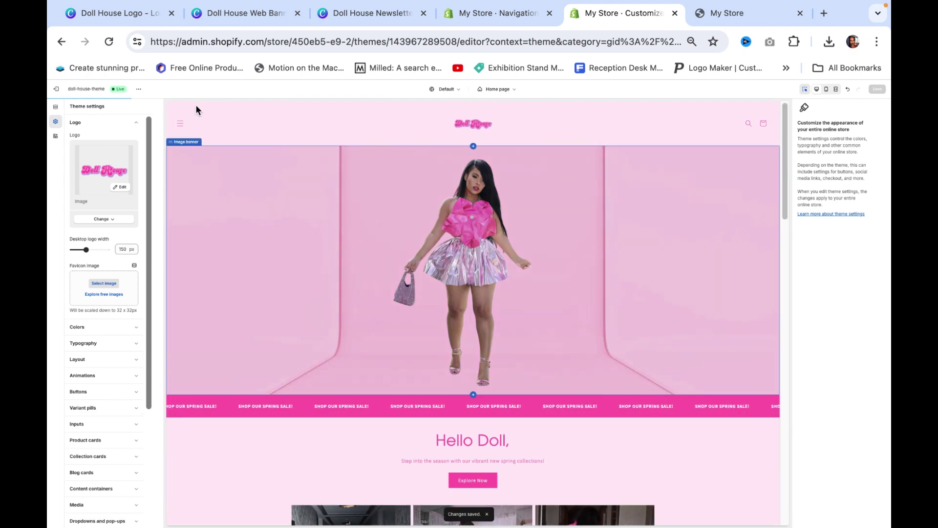
# Open Header settings and pick a sticky header option, scrolling the preview to test it
pyautogui.click(683, 140)
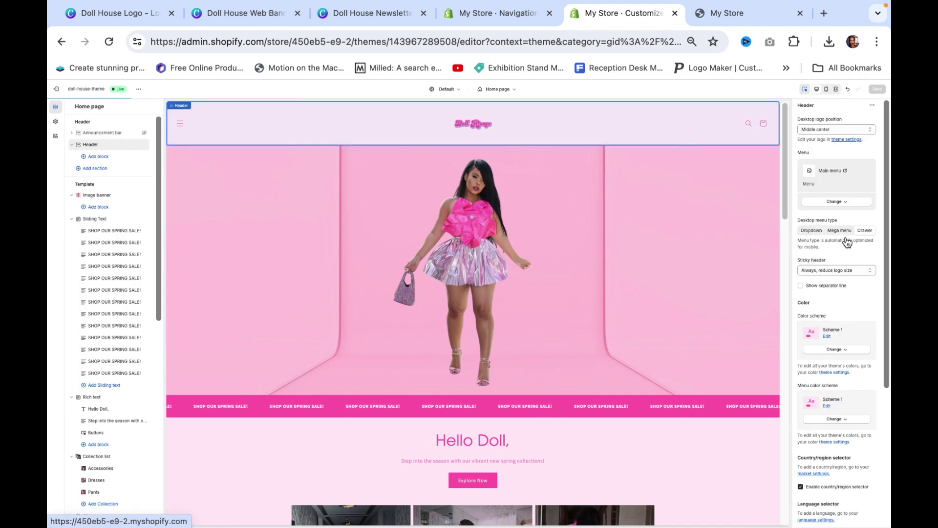
pyautogui.click(847, 271)
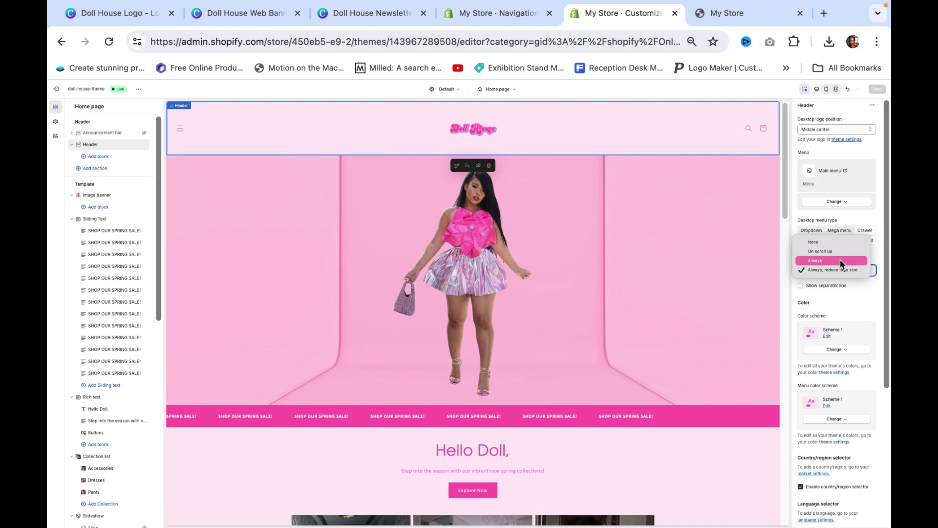
pyautogui.click(841, 260)
pyautogui.scroll(-7, 687, 299)
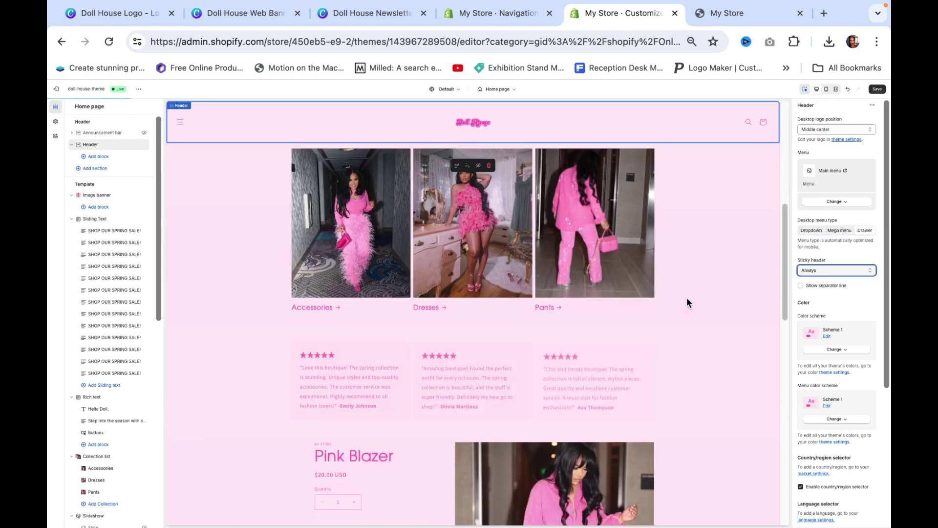
pyautogui.scroll(7, 687, 303)
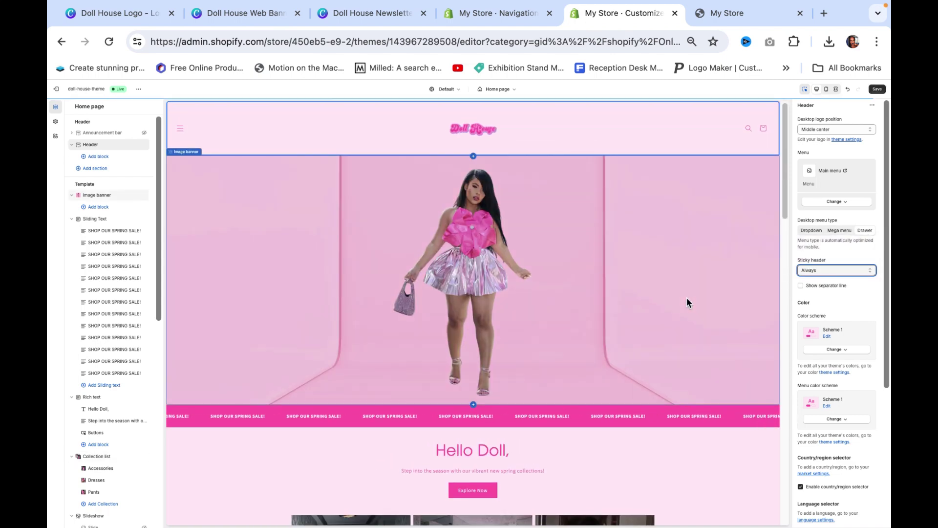
pyautogui.scroll(-10, 687, 298)
pyautogui.scroll(10, 687, 296)
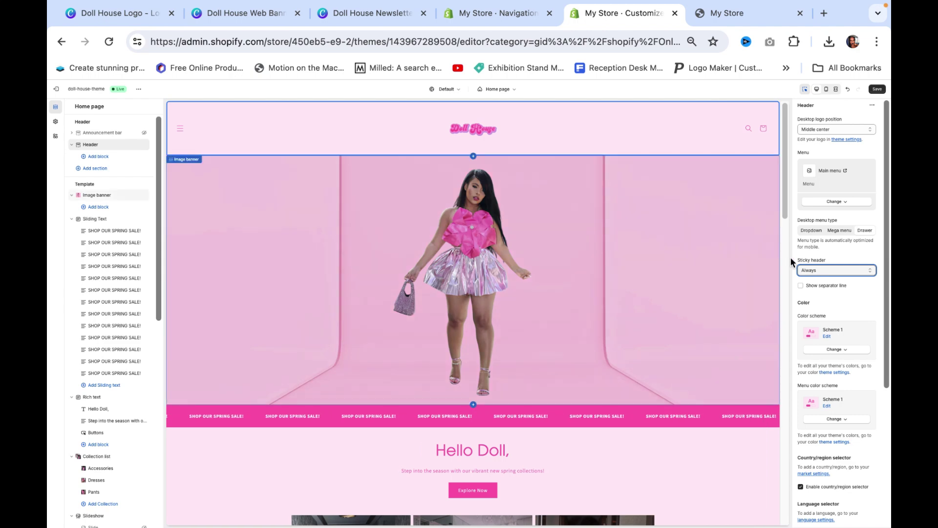
# Try the On scroll up sticky header setting while scrolling the preview
pyautogui.click(817, 270)
pyautogui.click(819, 262)
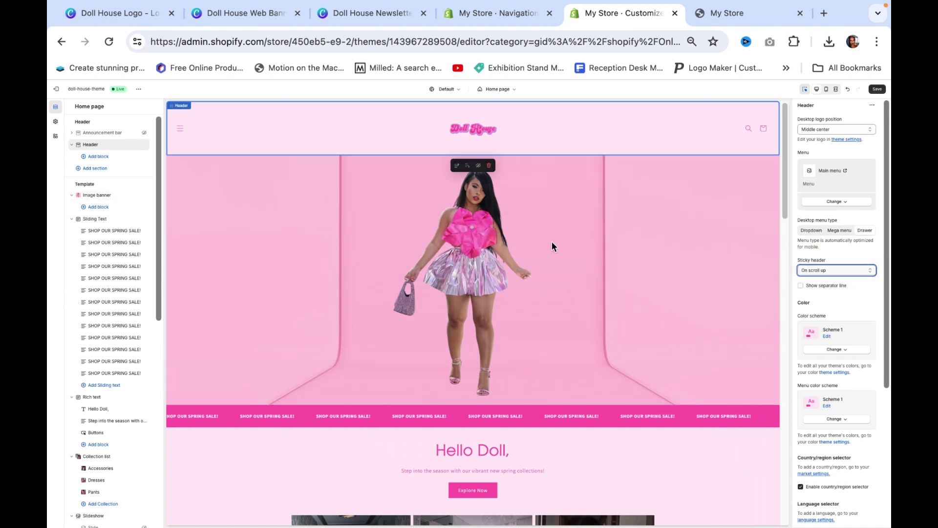
pyautogui.scroll(-6, 552, 241)
pyautogui.scroll(-10, 553, 242)
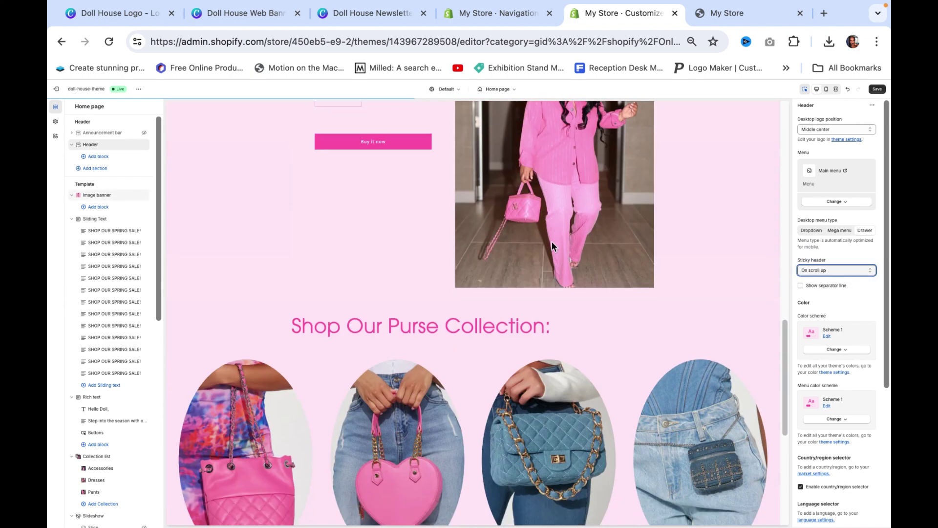
pyautogui.scroll(5, 552, 242)
pyautogui.scroll(10, 563, 258)
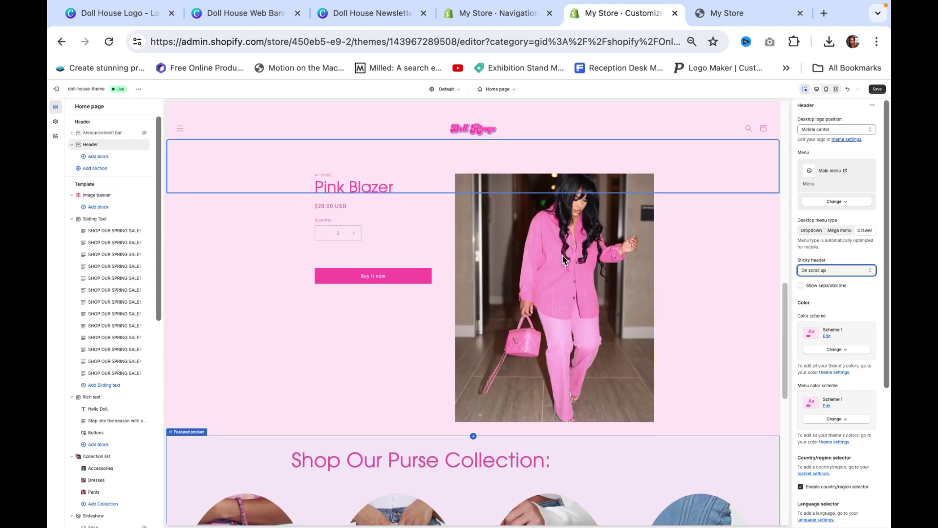
pyautogui.scroll(-5, 568, 257)
pyautogui.scroll(-6, 568, 255)
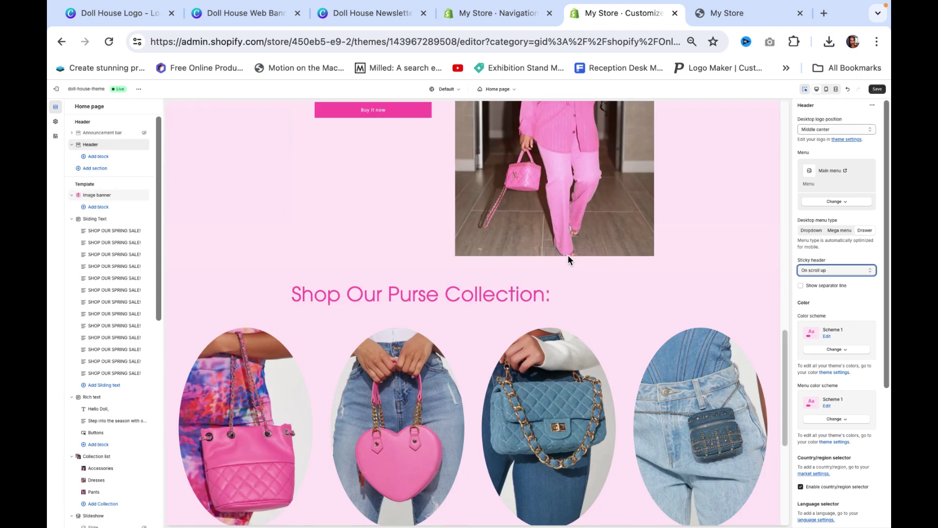
pyautogui.scroll(15, 619, 283)
# Set sticky header to None, then finally to Always
pyautogui.click(829, 272)
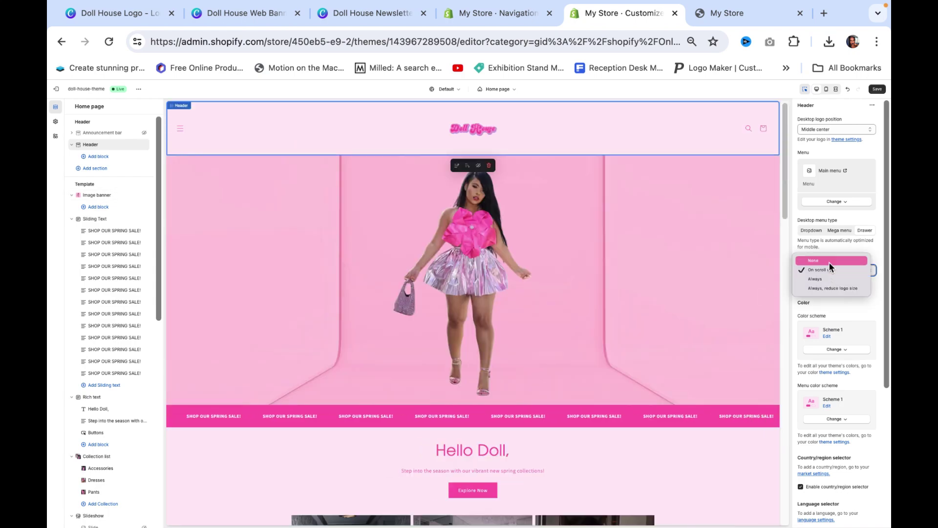
pyautogui.click(829, 262)
pyautogui.scroll(-5, 643, 303)
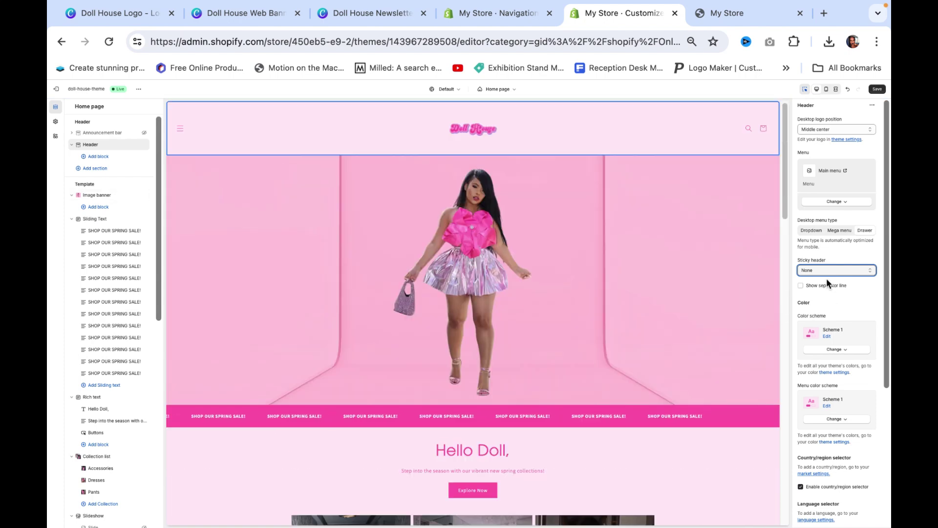
pyautogui.click(826, 272)
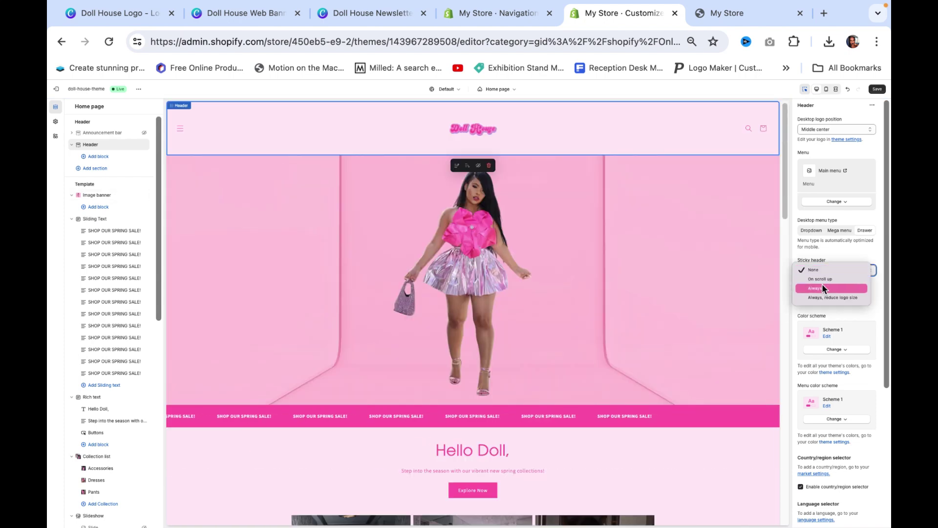
pyautogui.click(822, 286)
pyautogui.scroll(-5, 589, 286)
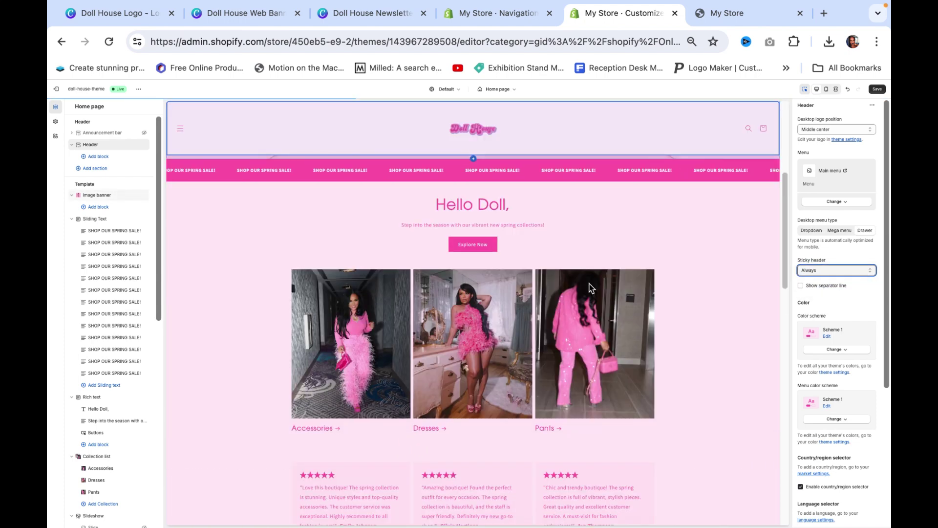
pyautogui.scroll(-10, 589, 288)
# Save the sticky header change and reload the storefront preview to check it
pyautogui.click(874, 90)
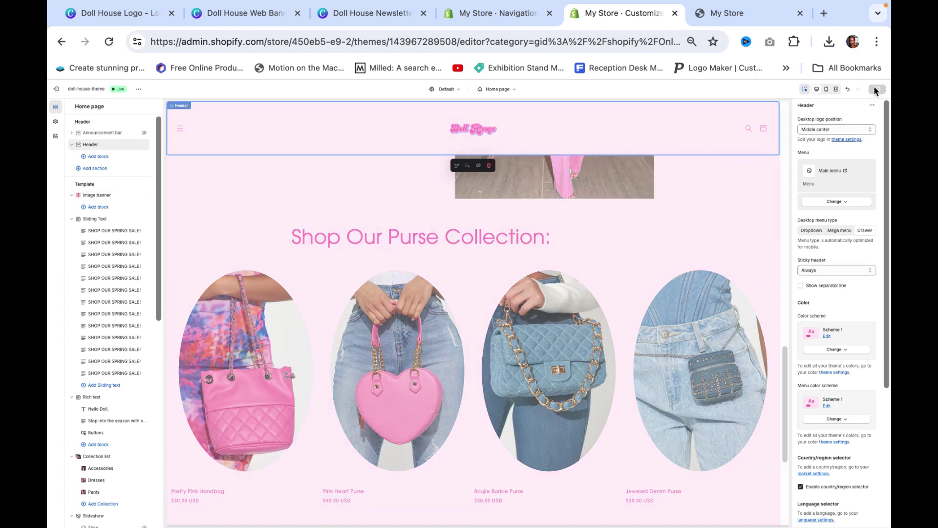
pyautogui.click(718, 12)
pyautogui.click(600, 41)
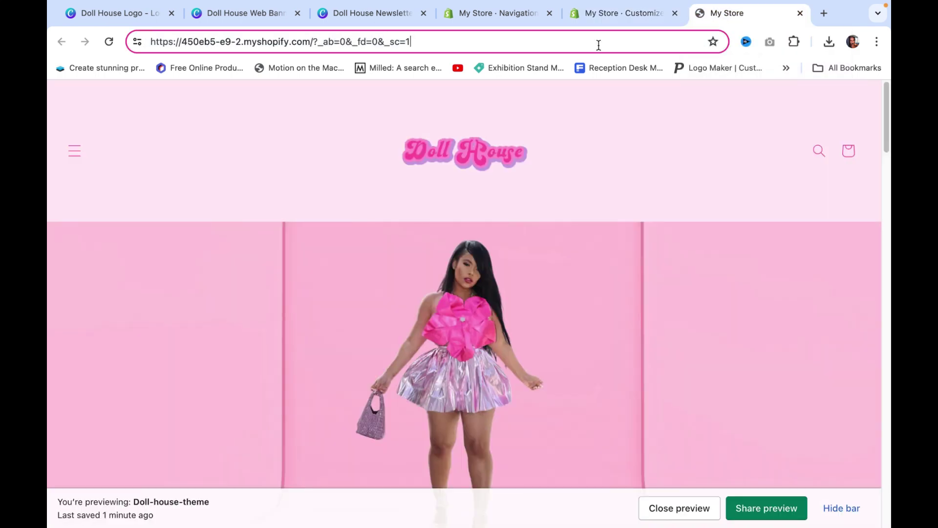
pyautogui.press('Return')
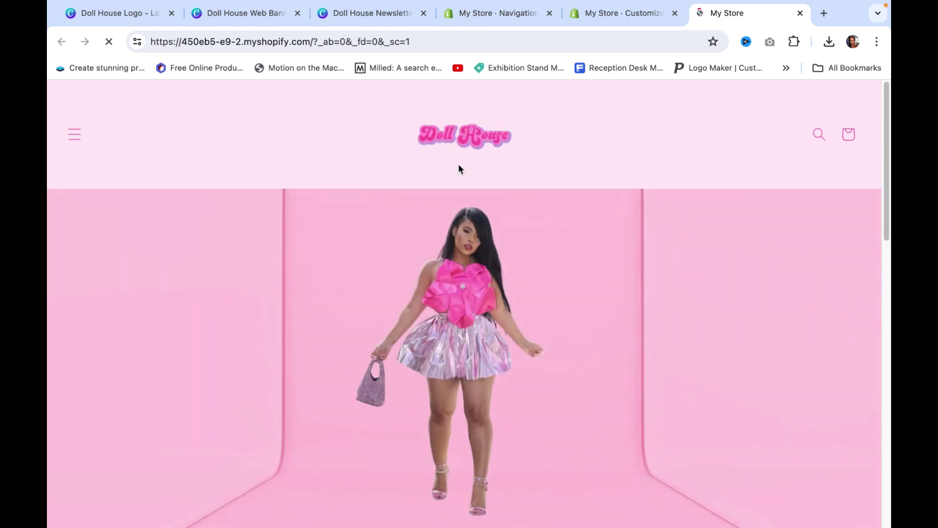
pyautogui.click(606, 17)
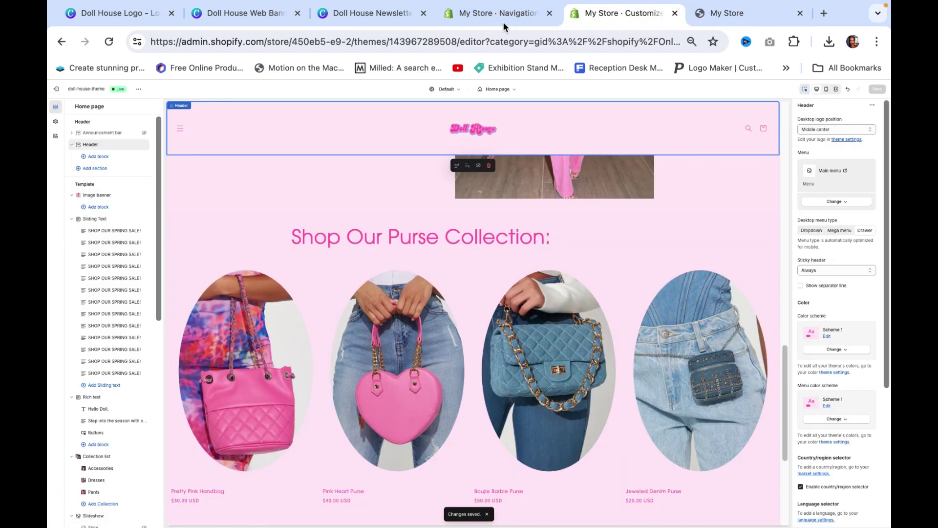
# Reduce the desktop logo width in Theme settings > Logo to 120 px and save
pyautogui.click(56, 125)
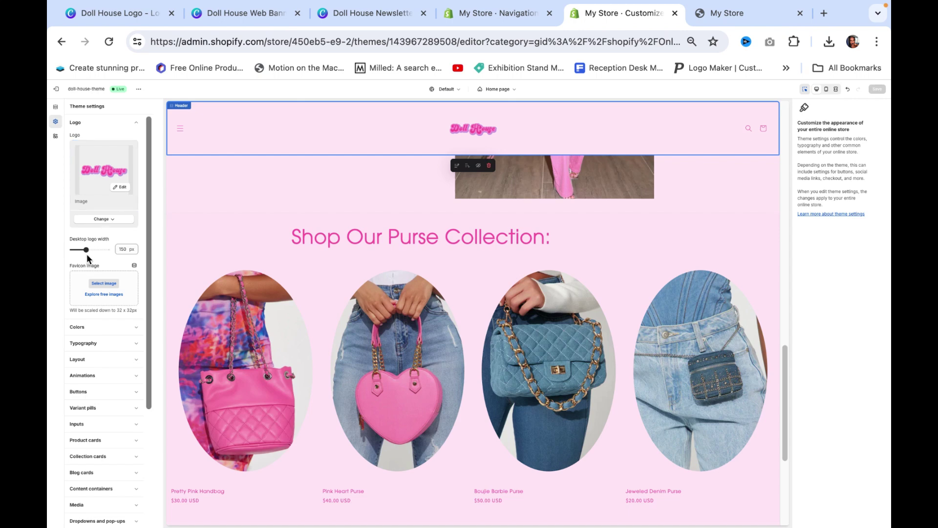
pyautogui.moveTo(86, 250); pyautogui.dragTo(82, 249)
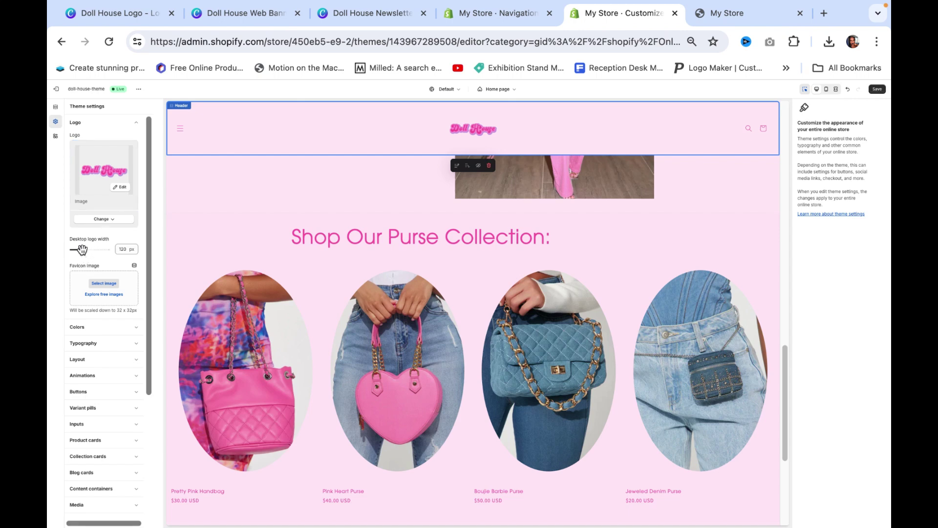
pyautogui.click(882, 90)
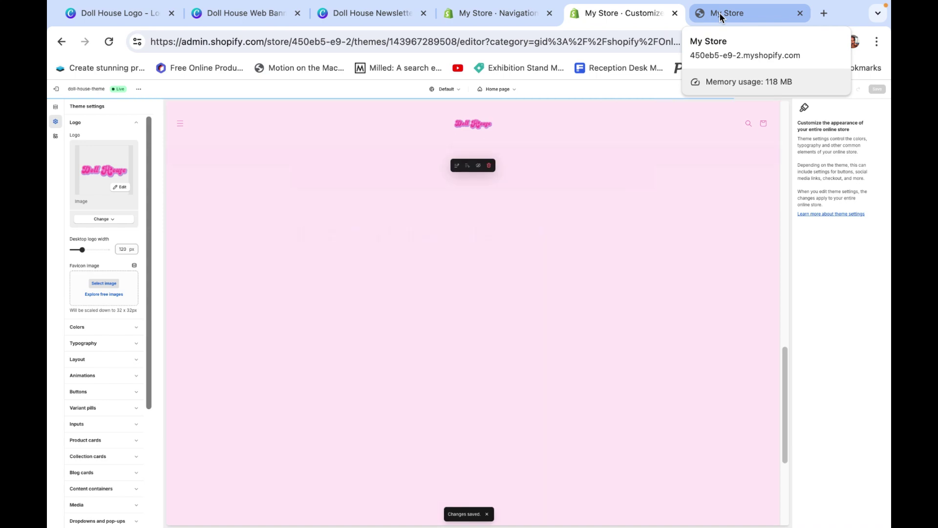
# Reload the live storefront tab and hide the preview notice bar
pyautogui.click(720, 14)
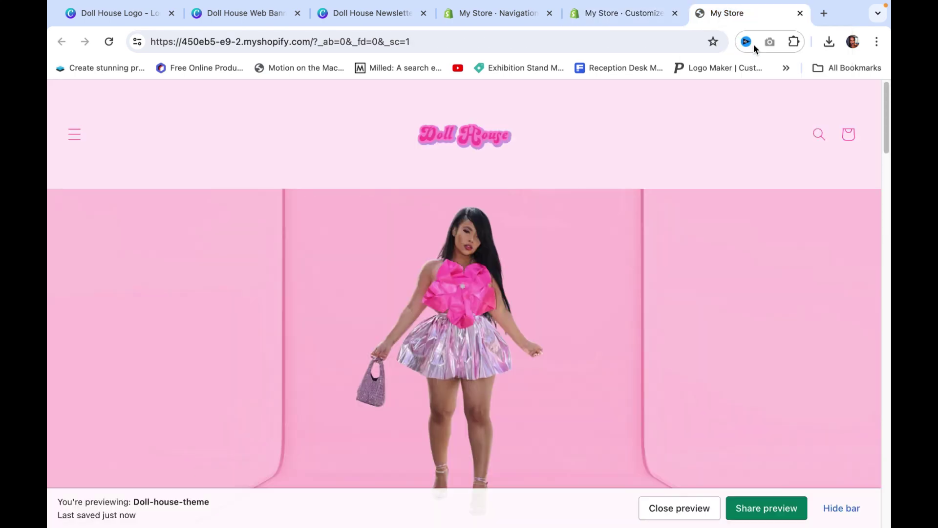
pyautogui.click(663, 37)
pyautogui.press('Return')
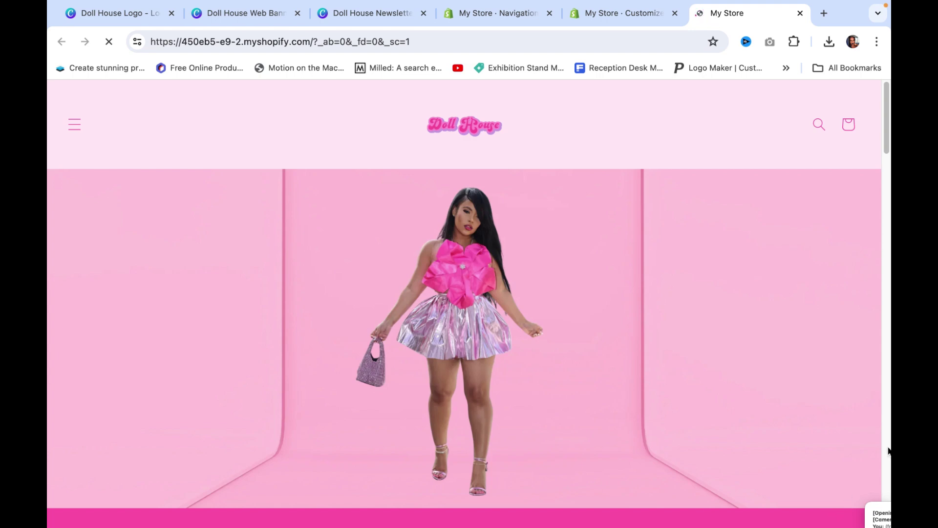
pyautogui.click(848, 509)
# Scroll through the homepage to check the pinned header with the smaller logo
pyautogui.scroll(-10, 638, 185)
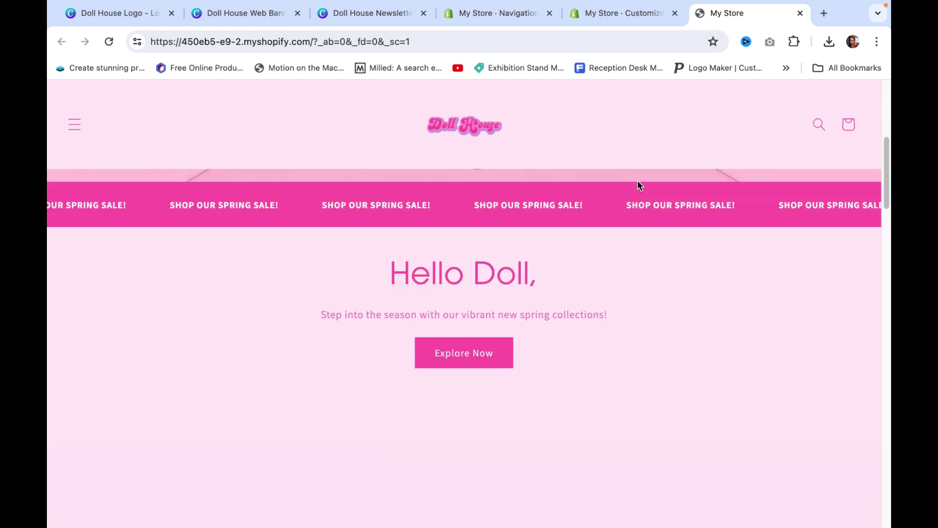
pyautogui.scroll(-6, 638, 186)
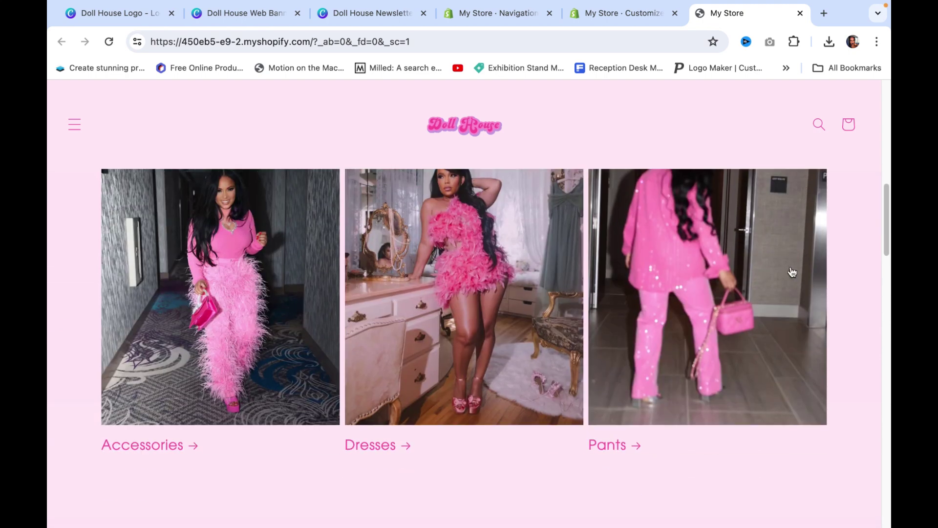
pyautogui.scroll(-6, 887, 377)
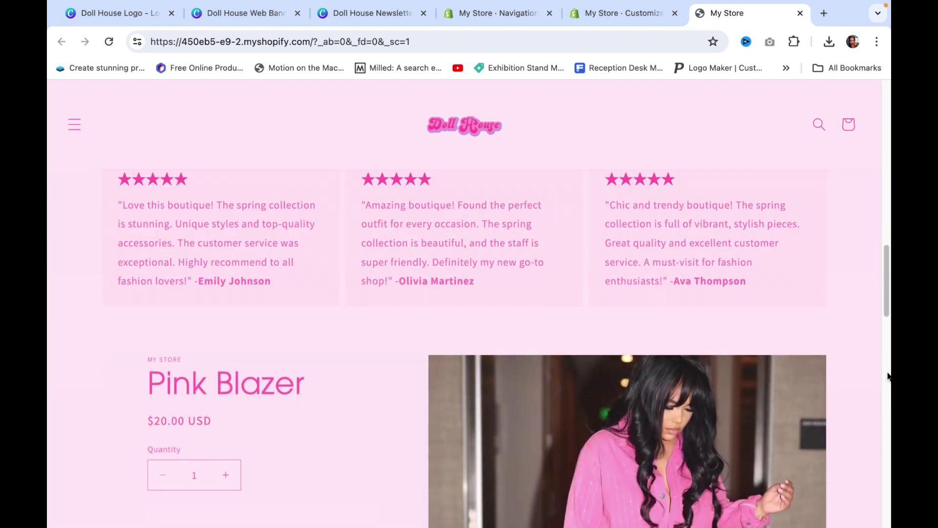
pyautogui.scroll(-8, 886, 377)
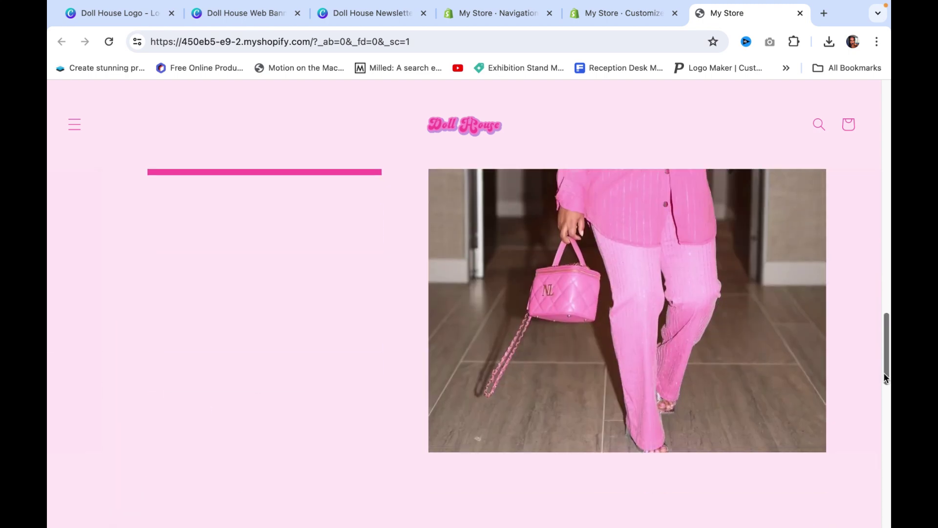
pyautogui.scroll(-10, 883, 378)
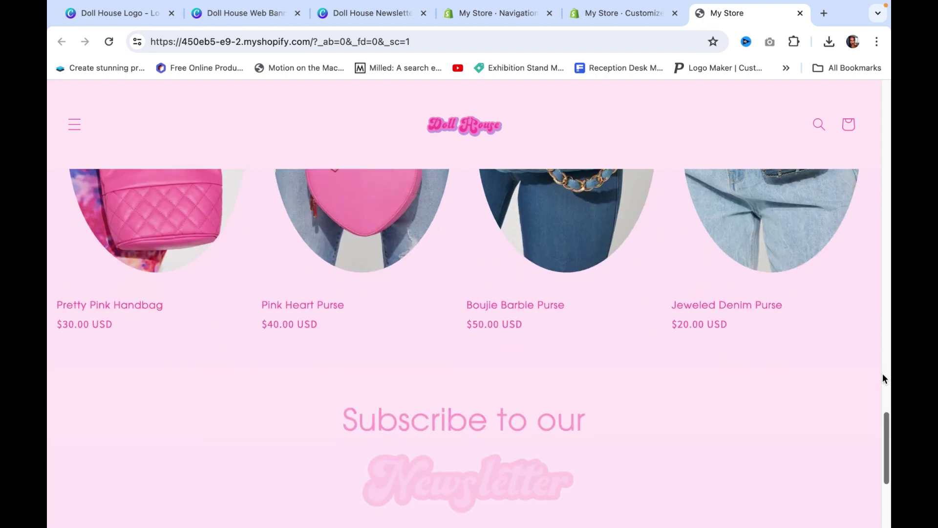
pyautogui.scroll(2, 869, 394)
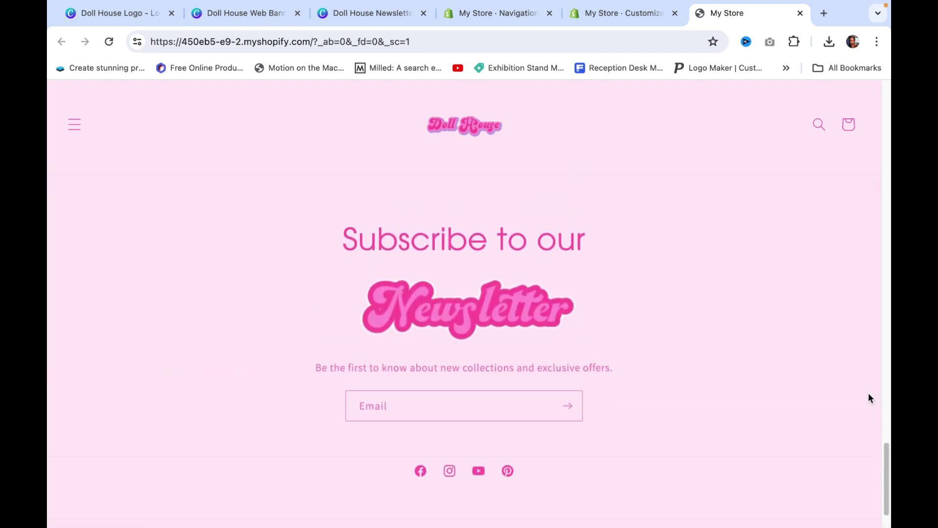
pyautogui.moveTo(888, 454); pyautogui.dragTo(888, 95)
# Zoom the storefront page out from 90% to 80%
pyautogui.click(195, 8)
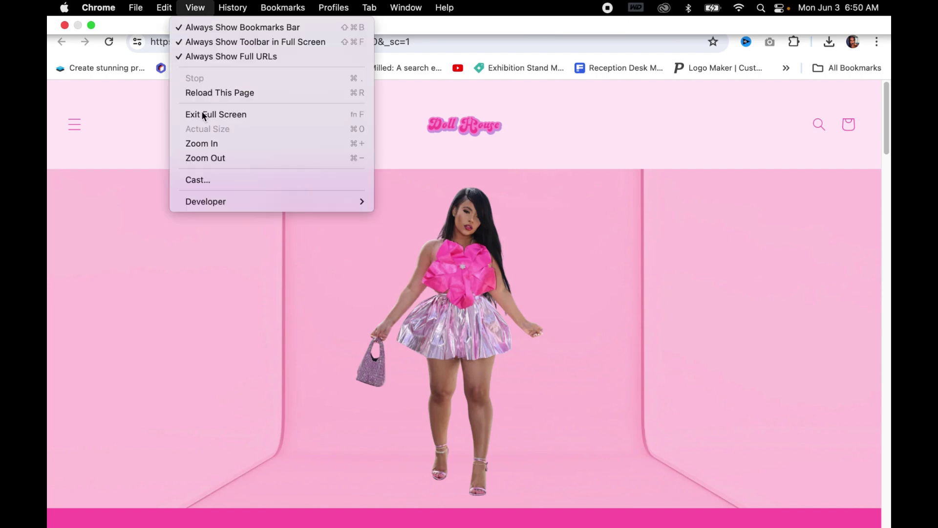
pyautogui.click(201, 155)
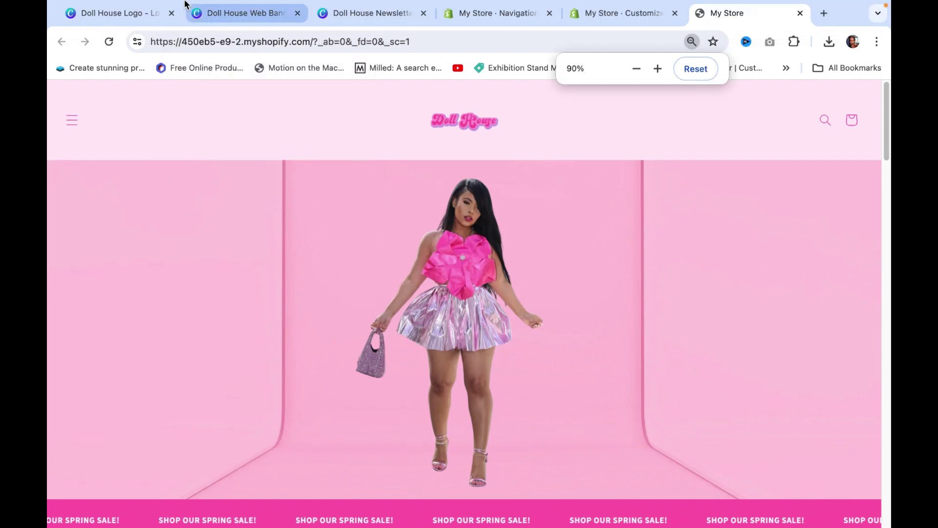
pyautogui.click(195, 7)
pyautogui.click(215, 158)
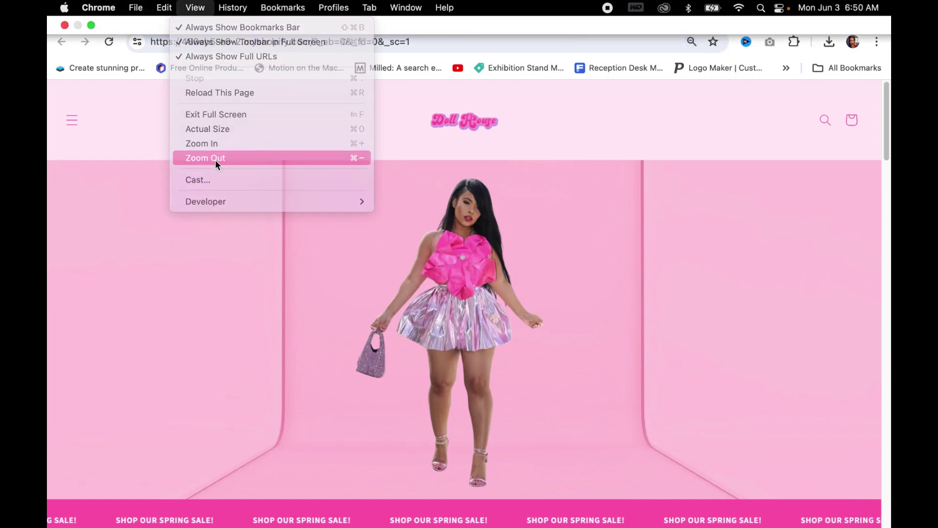
# Scroll down through the whole pink homepage at 80% zoom
pyautogui.scroll(-5, 432, 224)
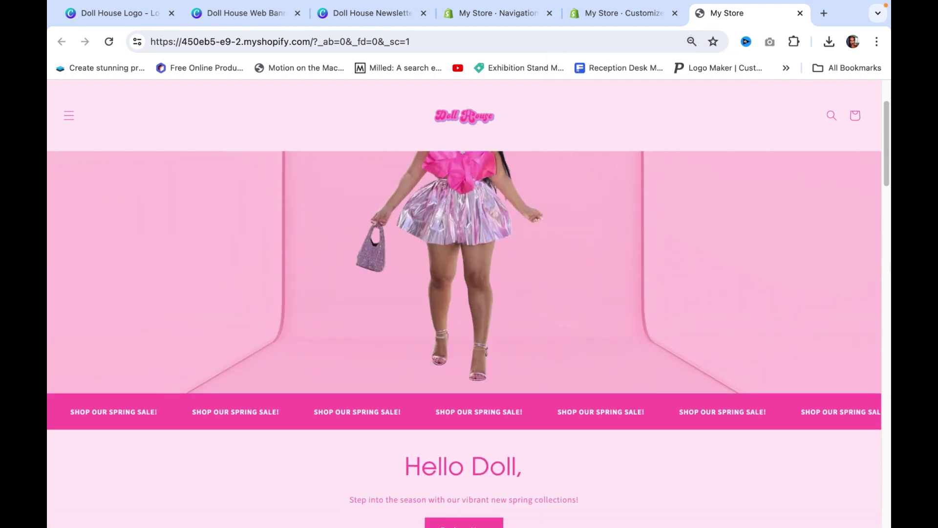
pyautogui.scroll(-4, 890, 272)
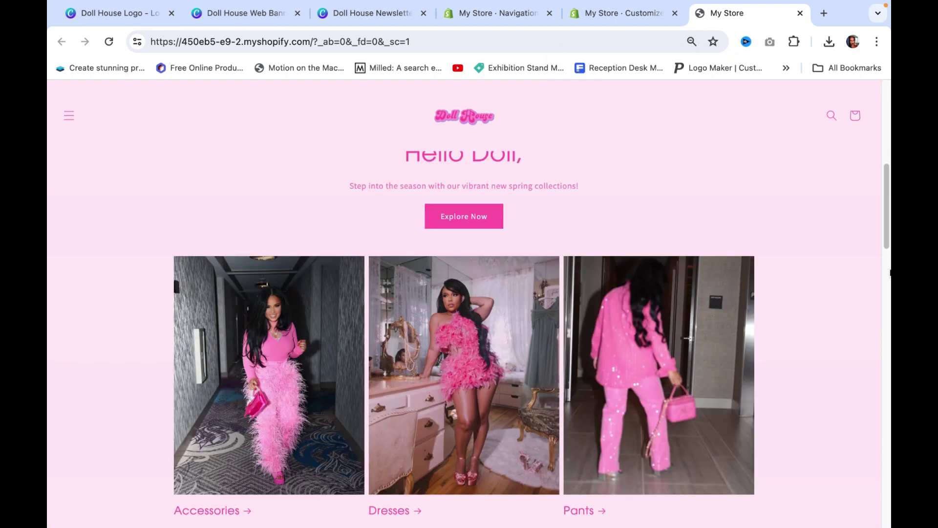
pyautogui.scroll(-12, 891, 271)
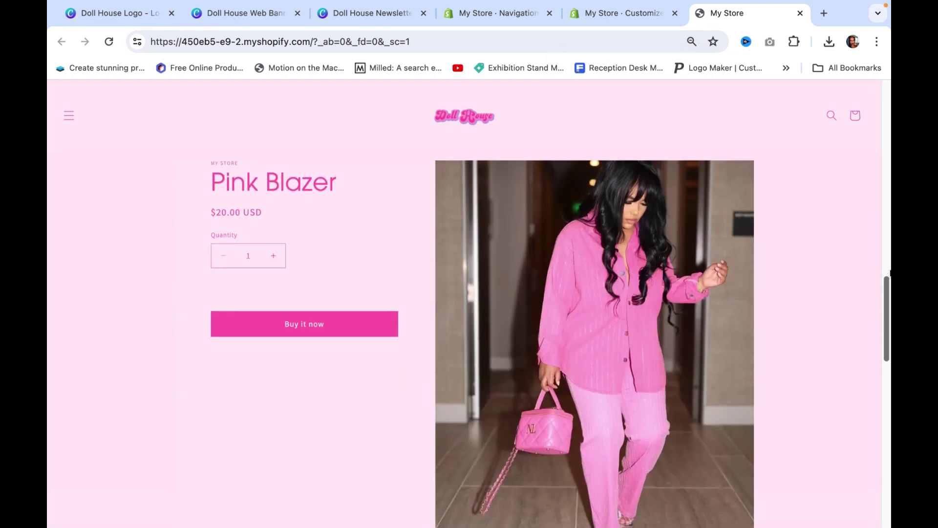
pyautogui.scroll(-10, 890, 272)
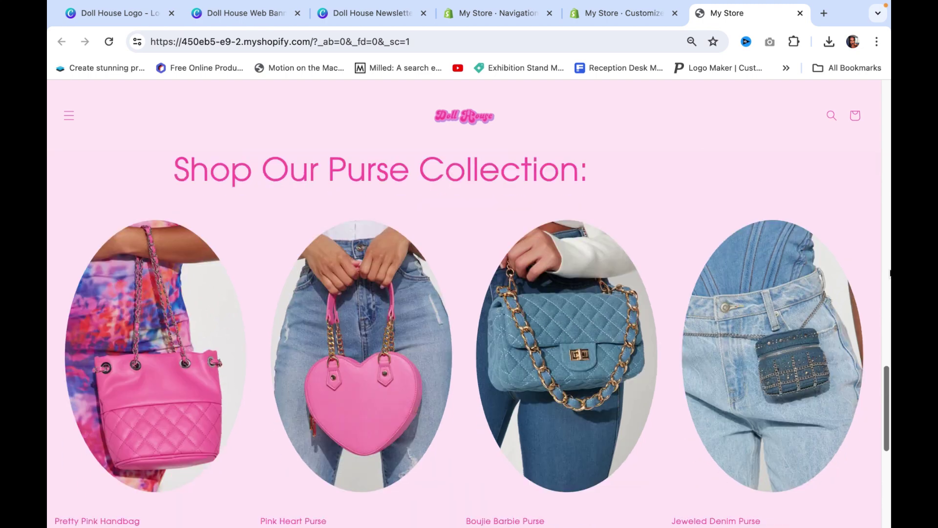
pyautogui.scroll(-8, 890, 272)
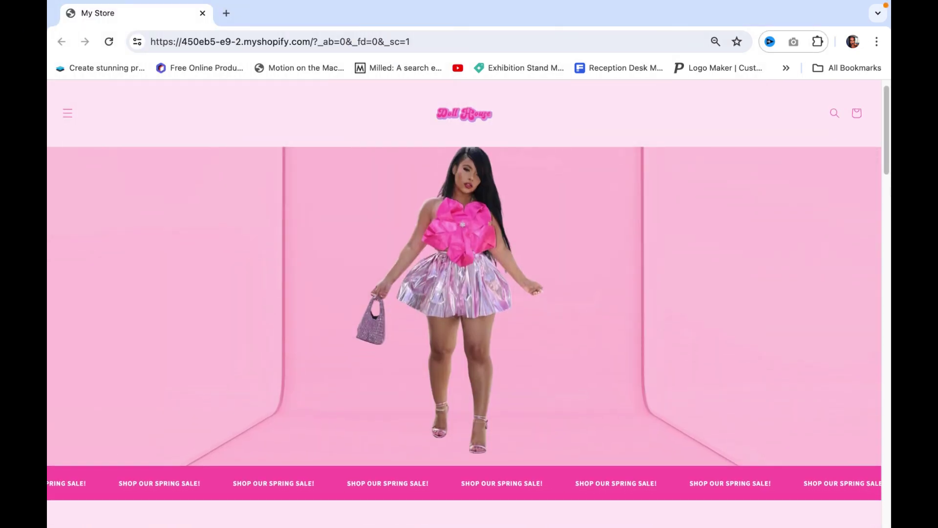
pyautogui.scroll(-1, 465, 294)
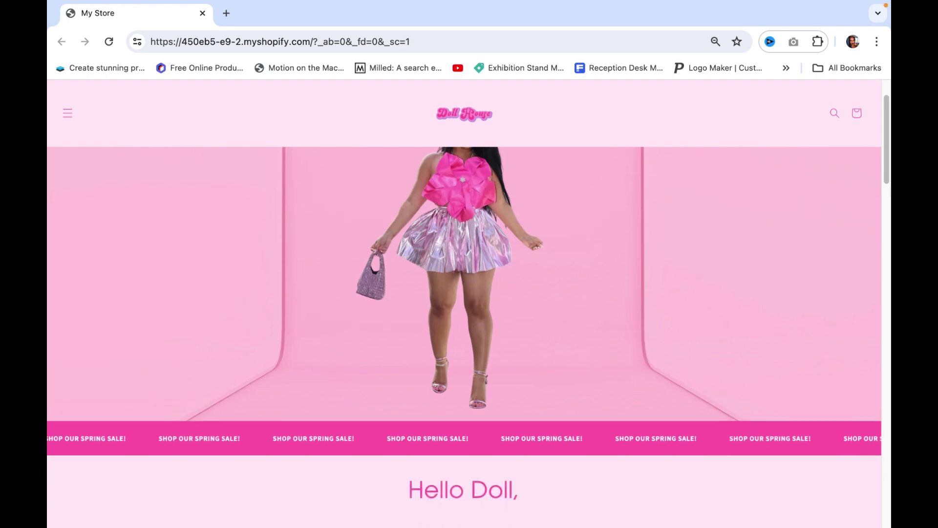
pyautogui.scroll(-5, 464, 293)
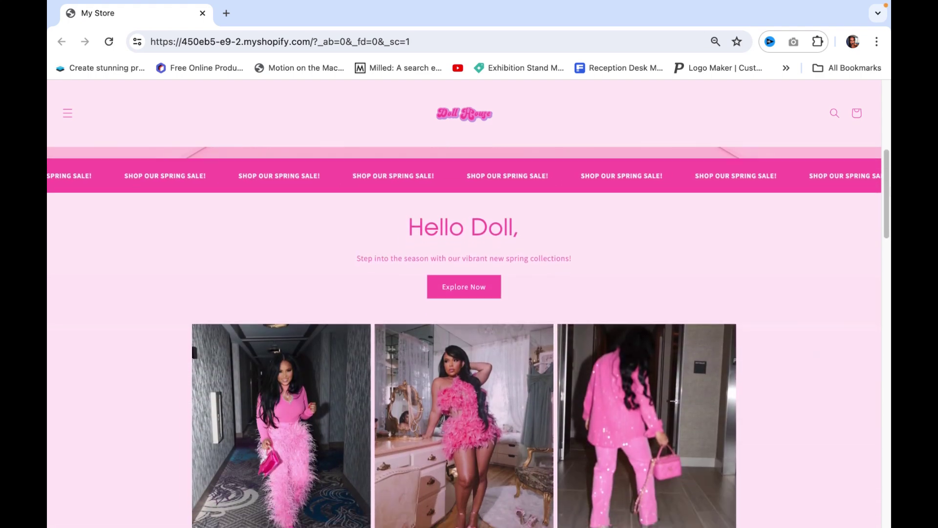
pyautogui.scroll(-4, 465, 293)
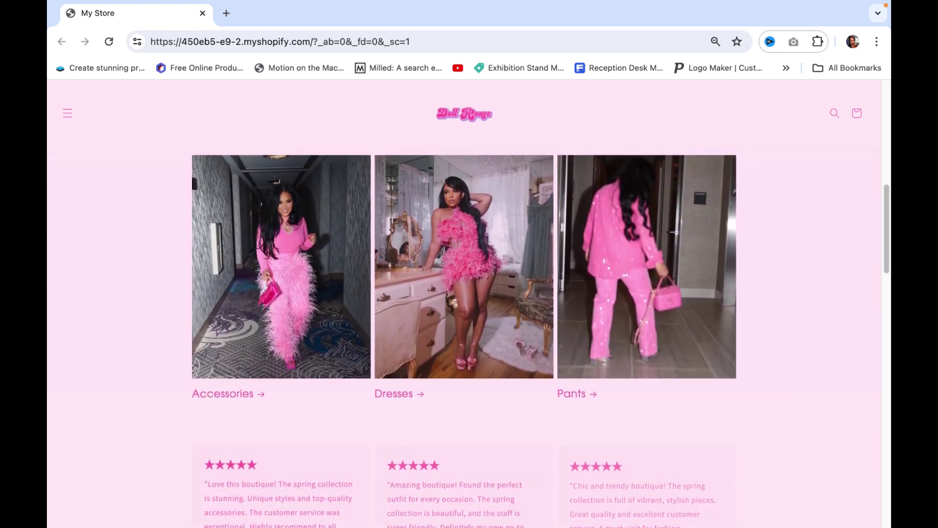
pyautogui.scroll(-5, 464, 293)
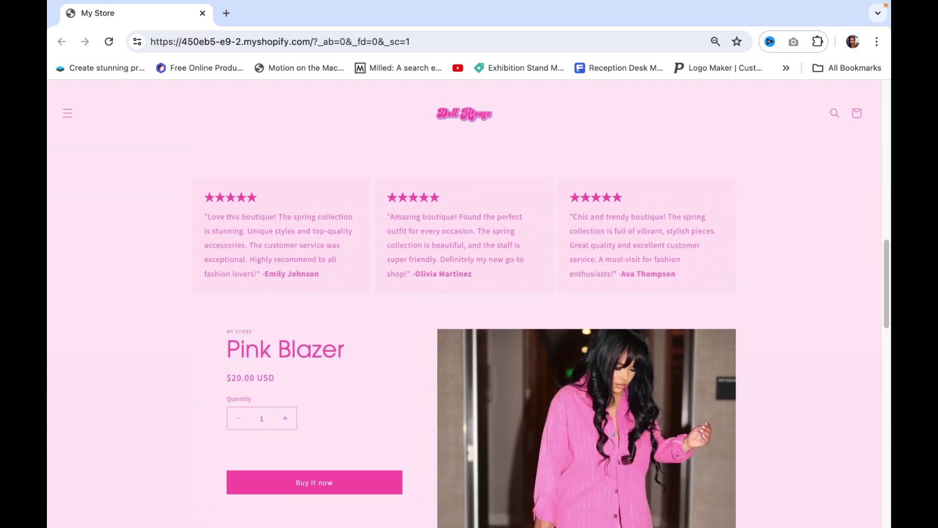